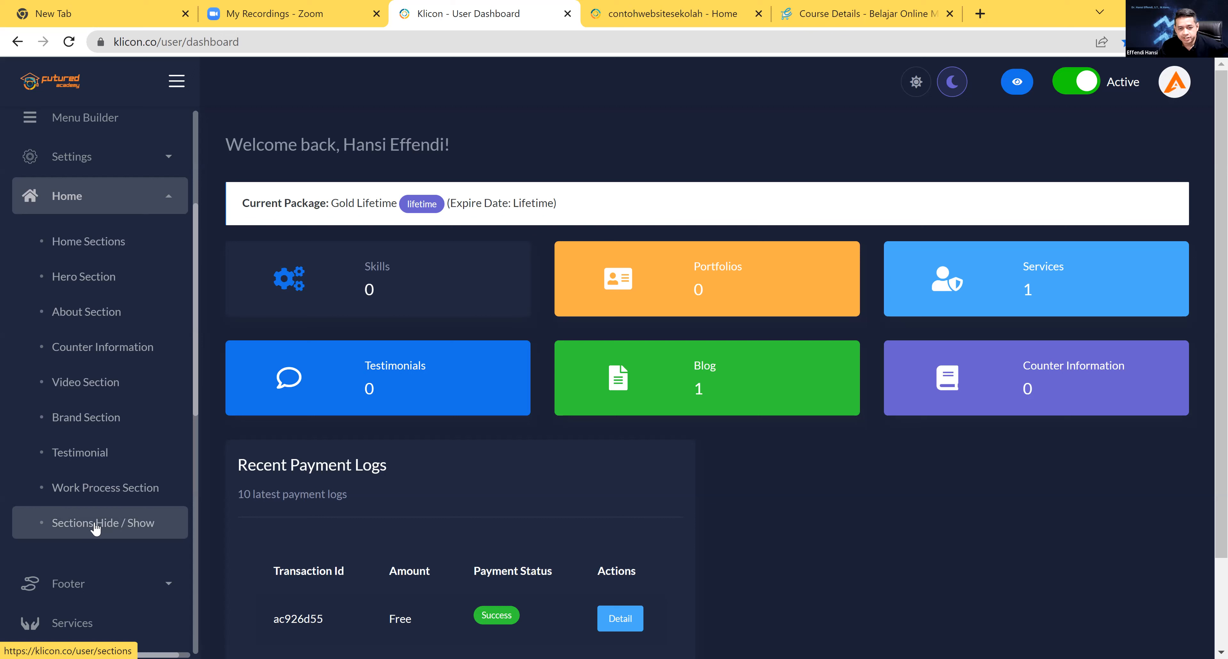
Open the home page's section visibility settings and review which sections can be activated or deactivated
left_click(118, 529)
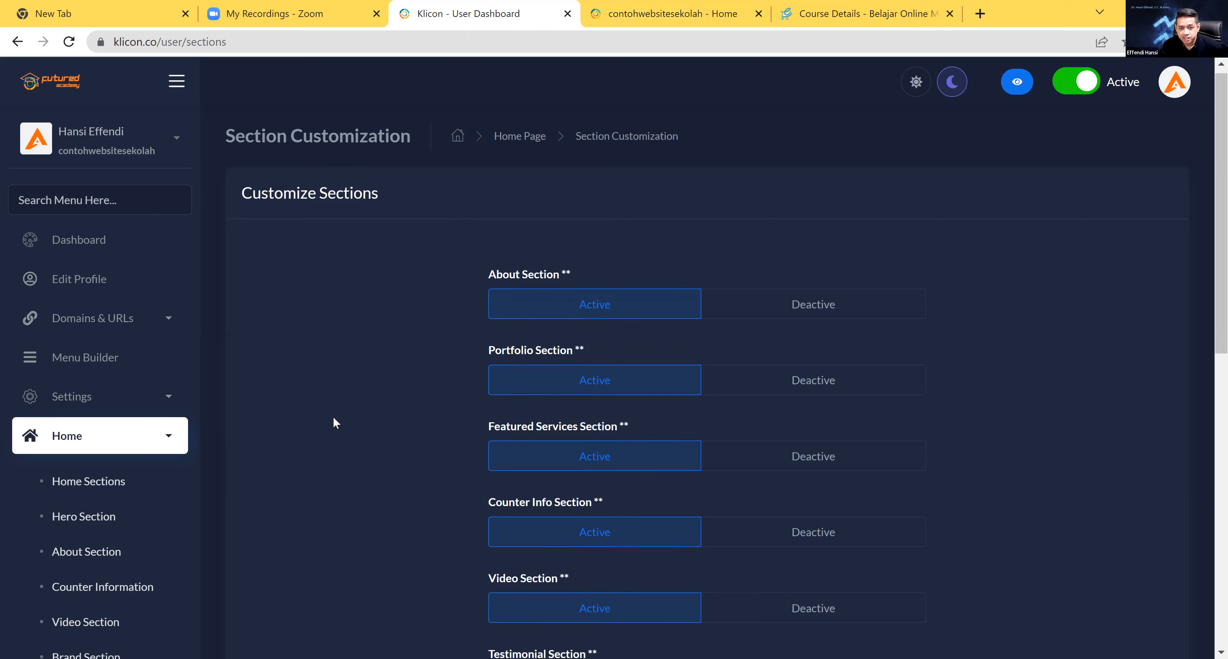
scroll(432, 336, "down", 3)
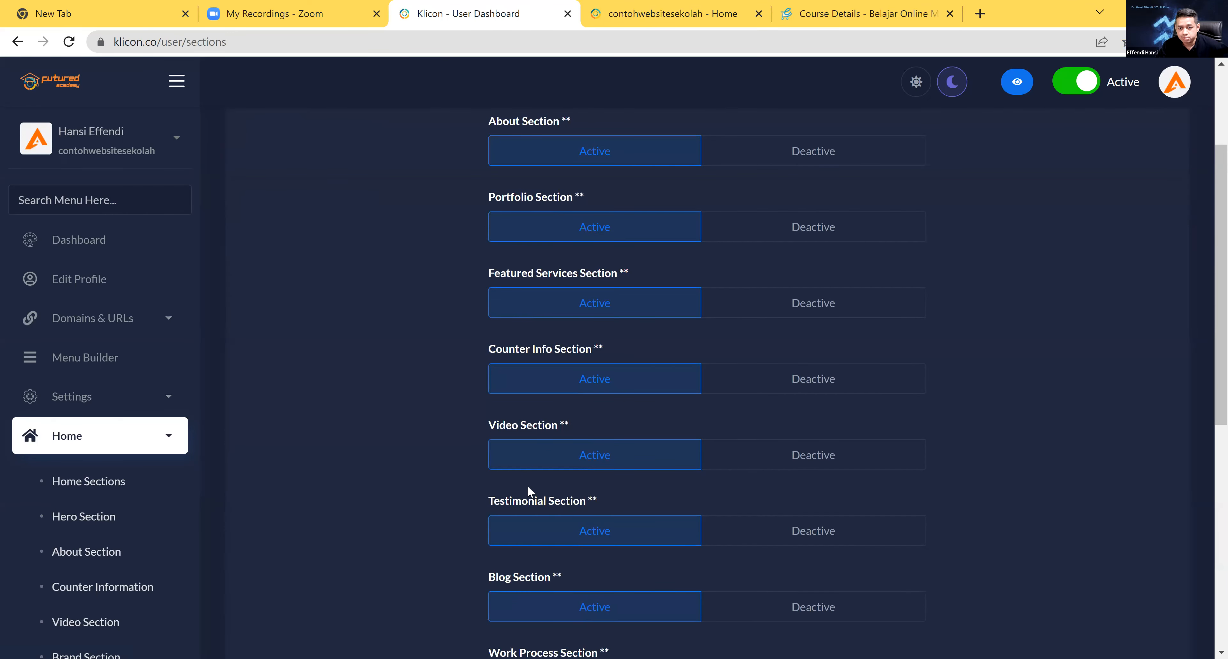
scroll(419, 479, "down", 2)
scroll(420, 485, "down", 2)
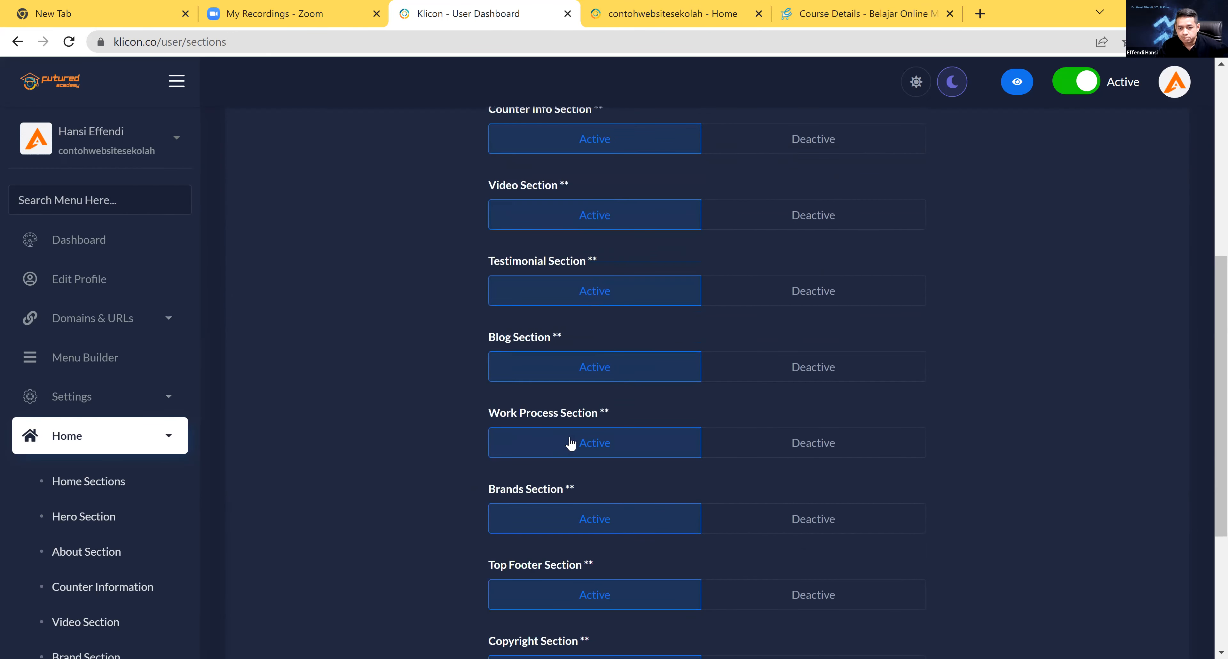
scroll(434, 562, "down", 1)
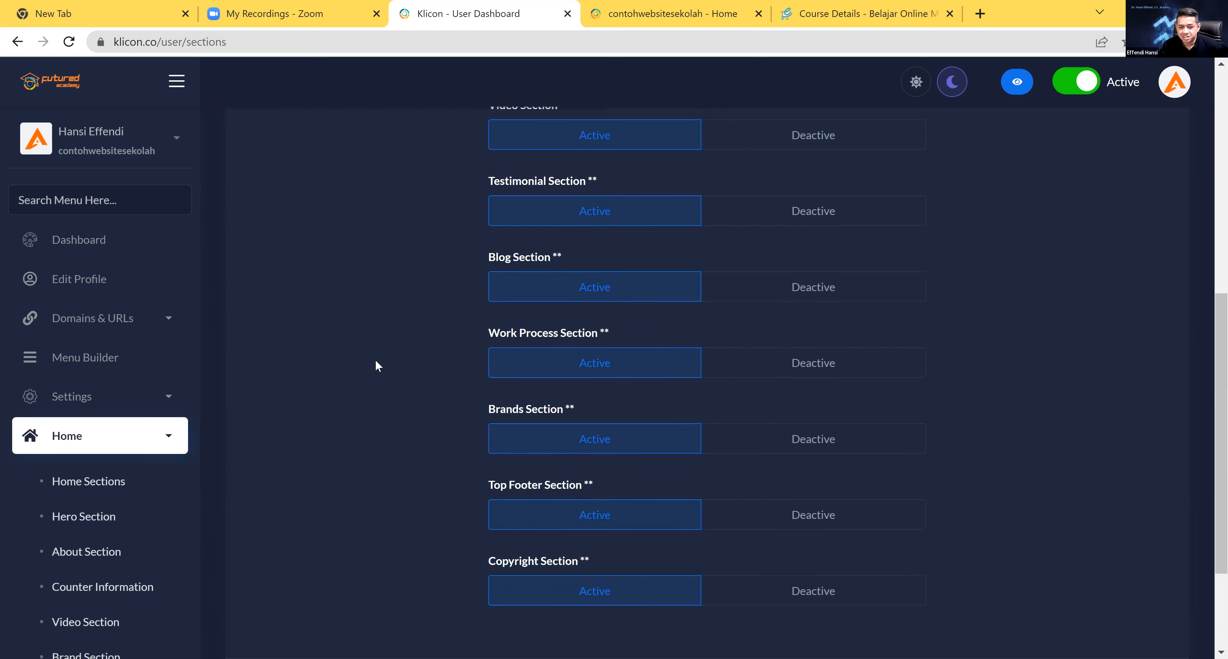
scroll(380, 362, "up", 6)
scroll(390, 365, "up", 2)
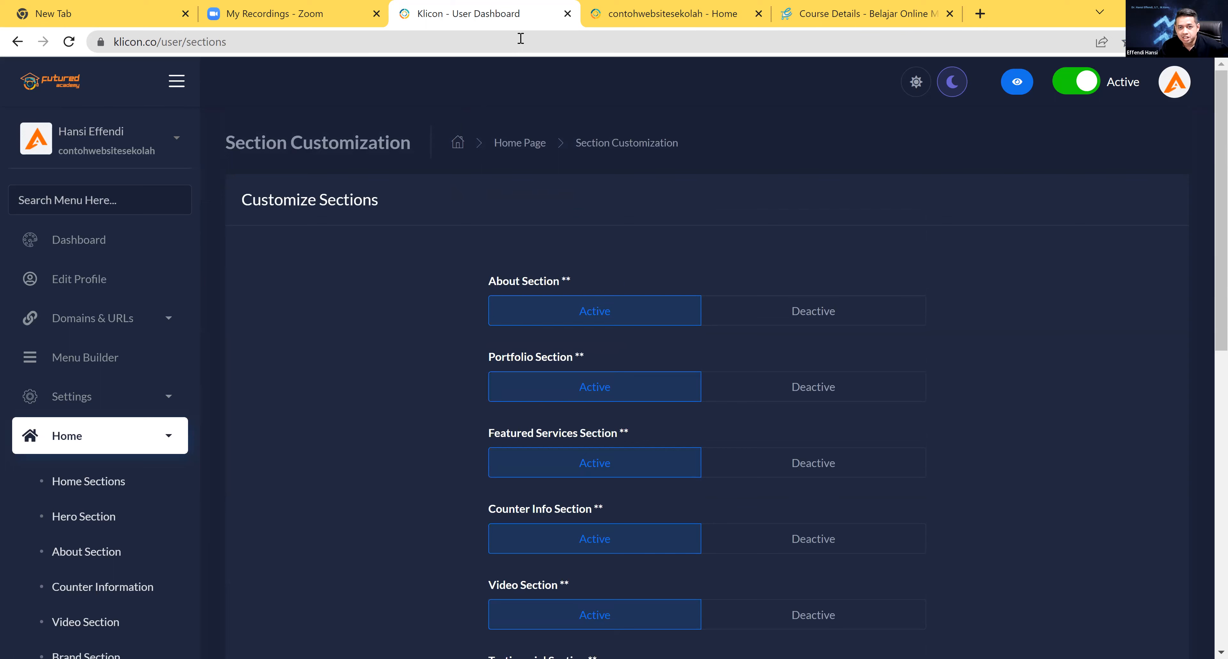
Switch to the contohwebsitesekolah site, reload its home page and look through all of its sections
key("ctrl+Tab")
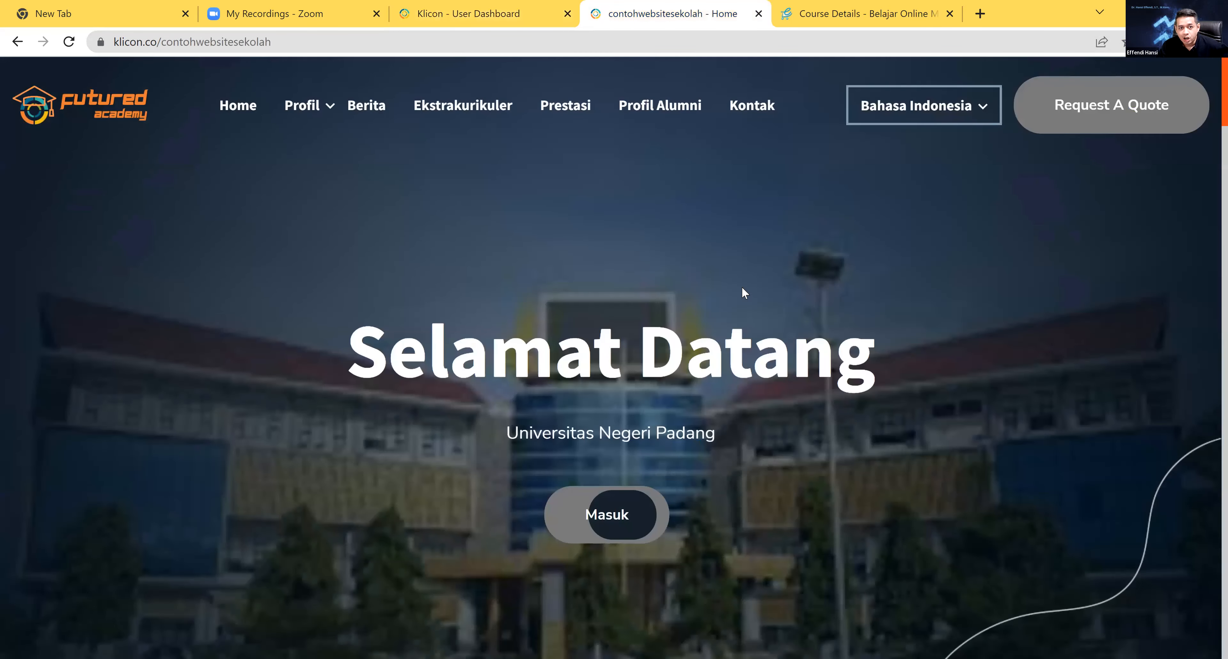
left_click(240, 116)
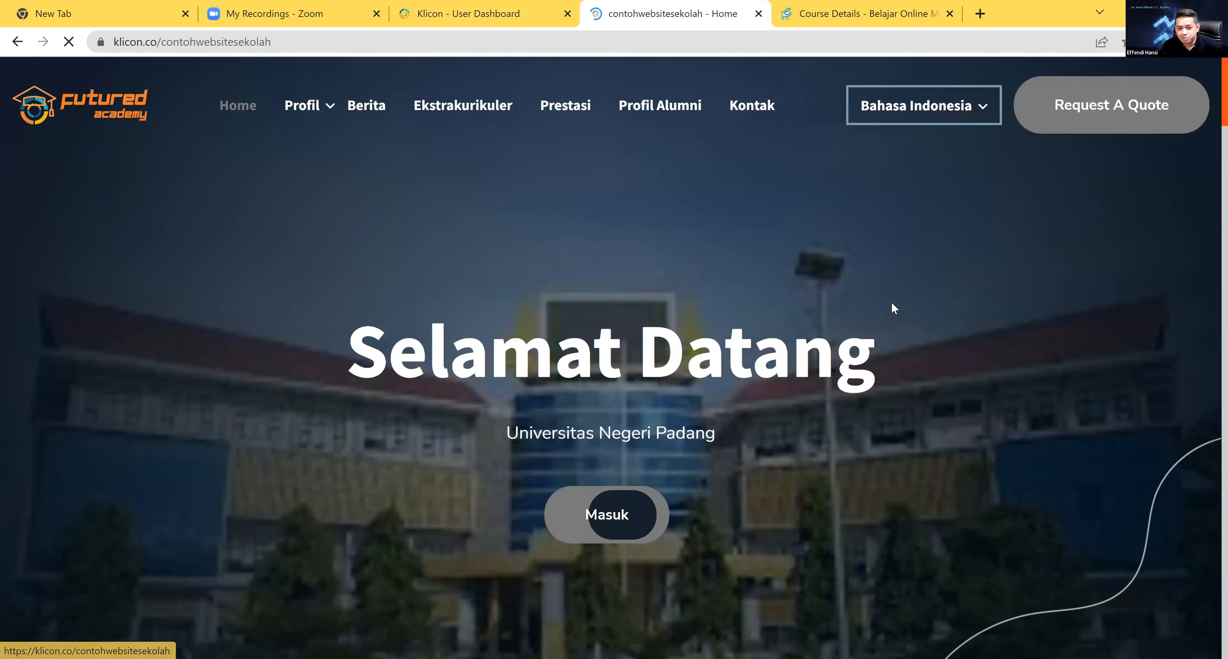
scroll(718, 453, "down", 15)
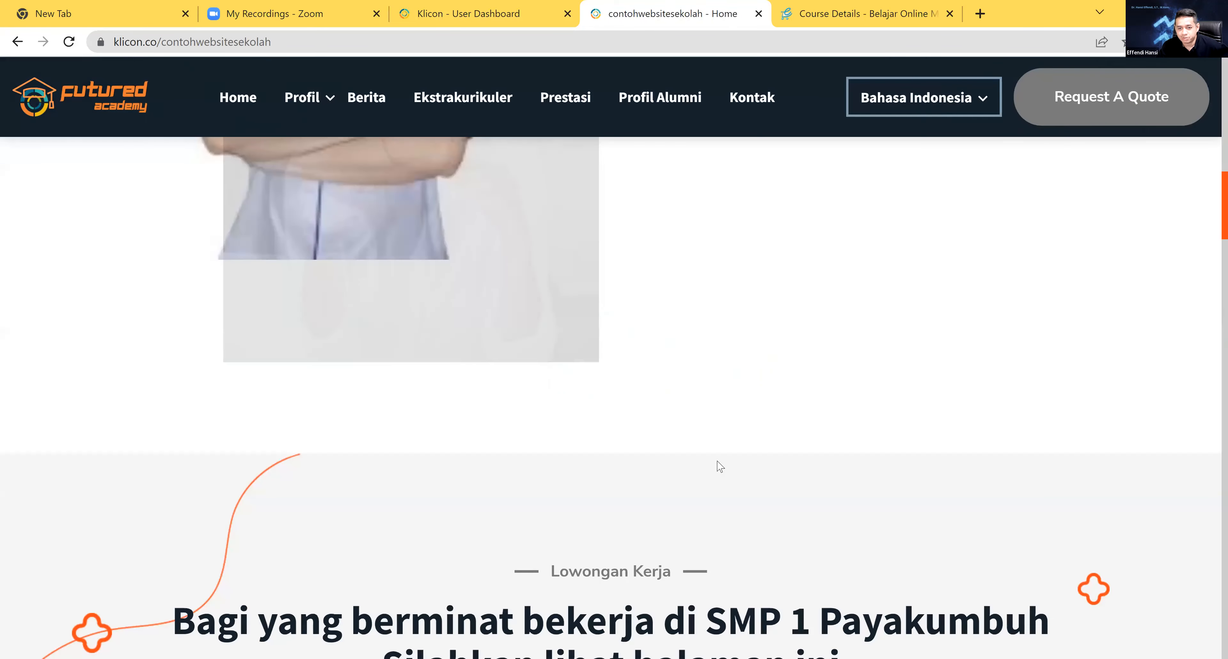
scroll(727, 460, "down", 12)
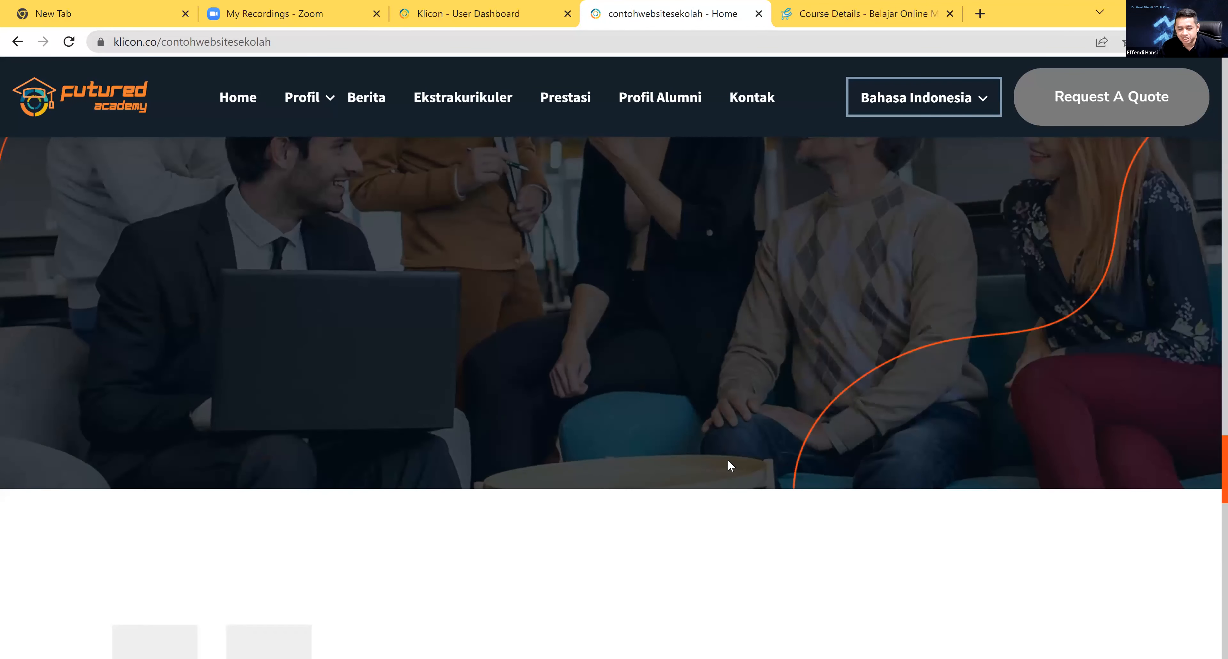
scroll(731, 477, "down", 10)
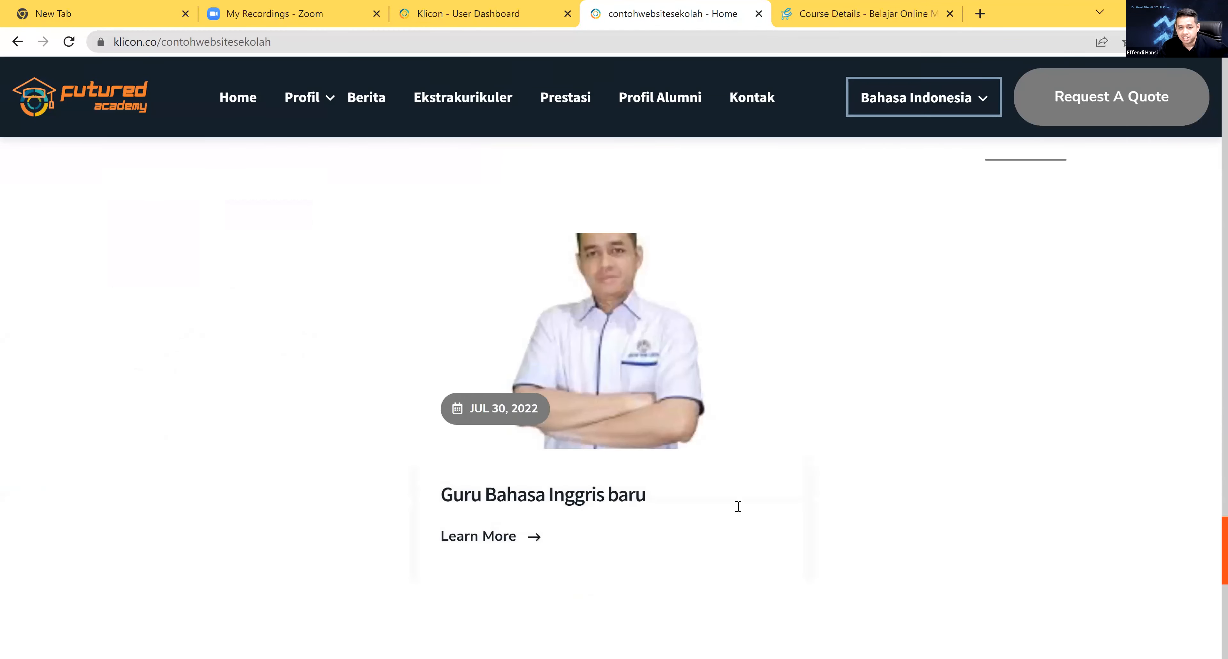
scroll(734, 492, "up", 15)
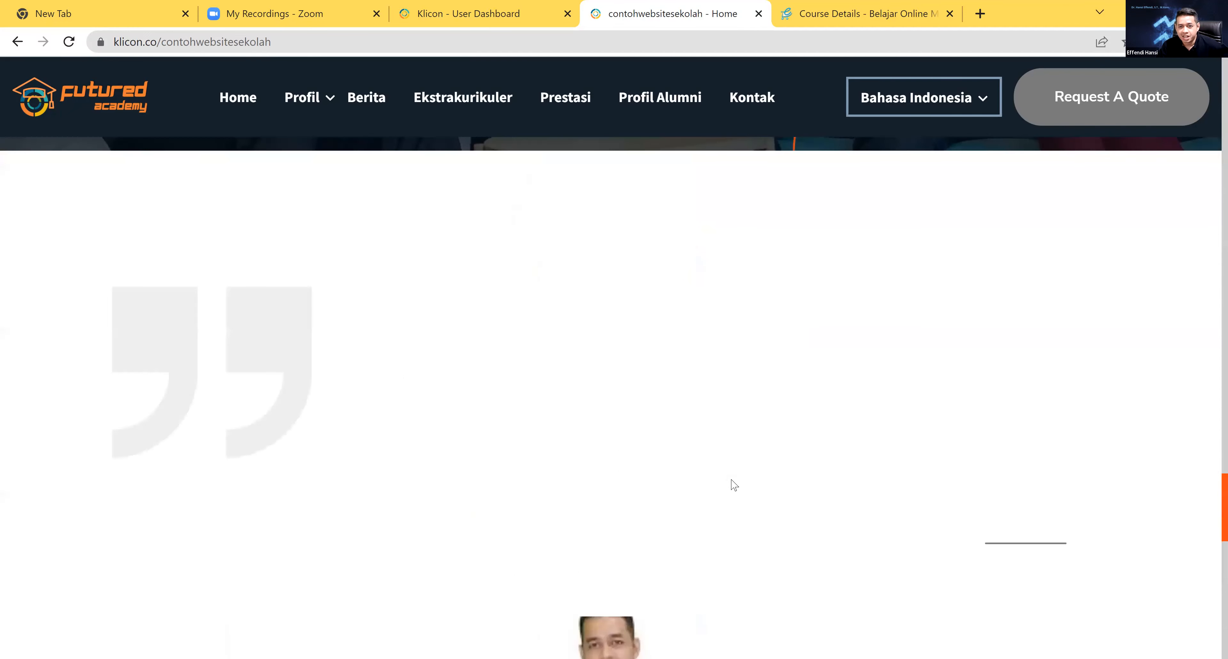
scroll(732, 481, "up", 15)
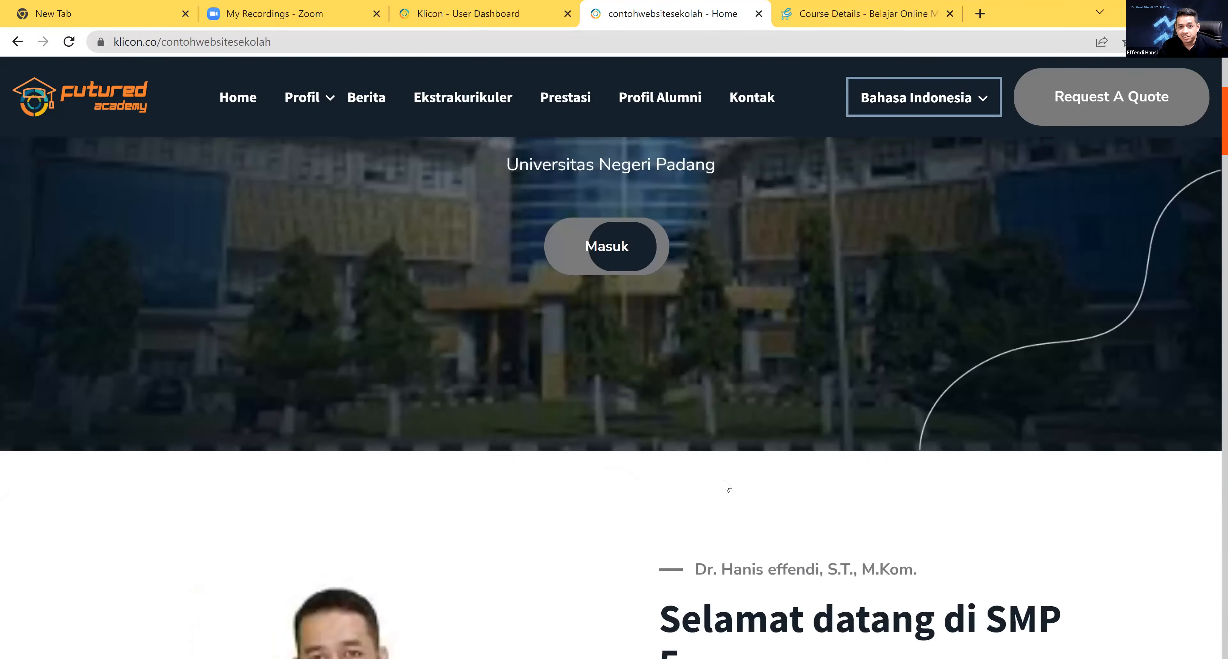
Return to the Klicon dashboard and check the section visibility list against the site's home page
left_click(427, 24)
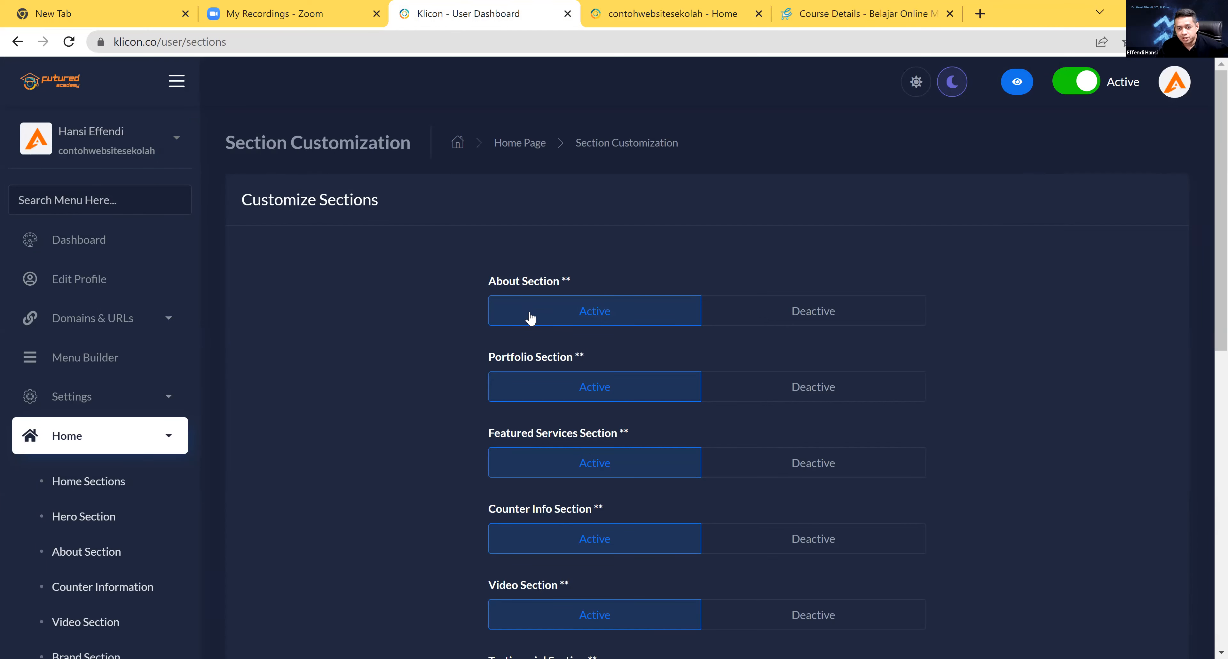
scroll(407, 340, "down", 2)
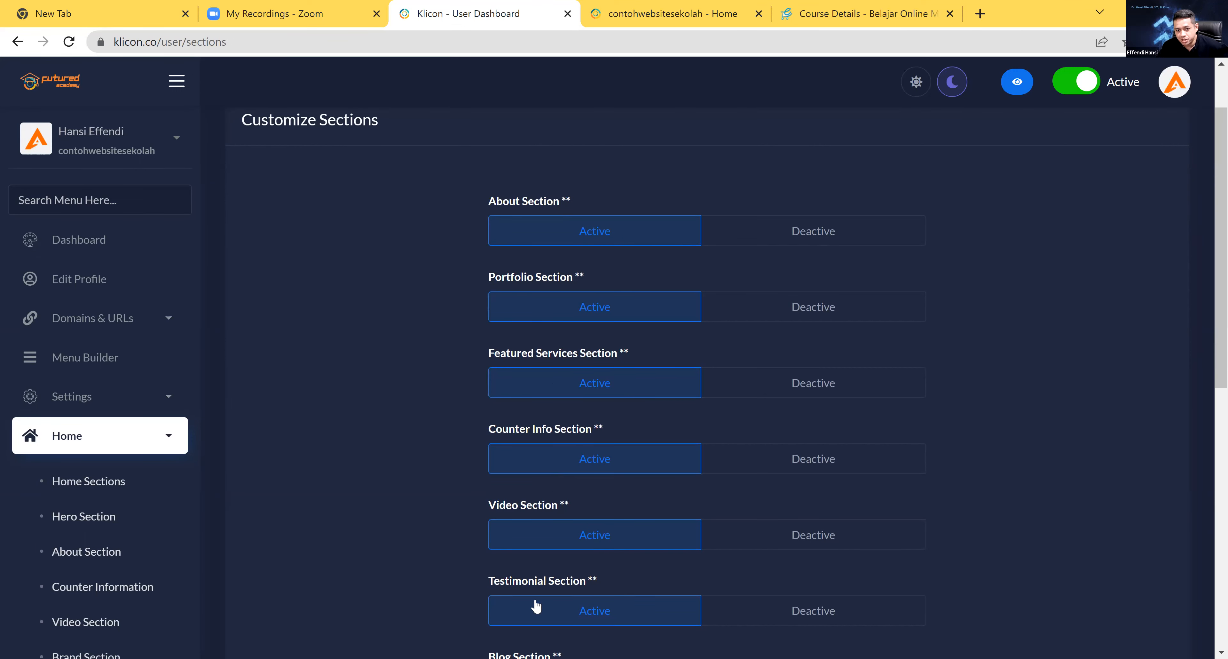
scroll(373, 397, "down", 2)
scroll(373, 397, "up", 2)
Open the home page's About Section form and review its image, title, subtitle, content, button and video fields
left_click(98, 555)
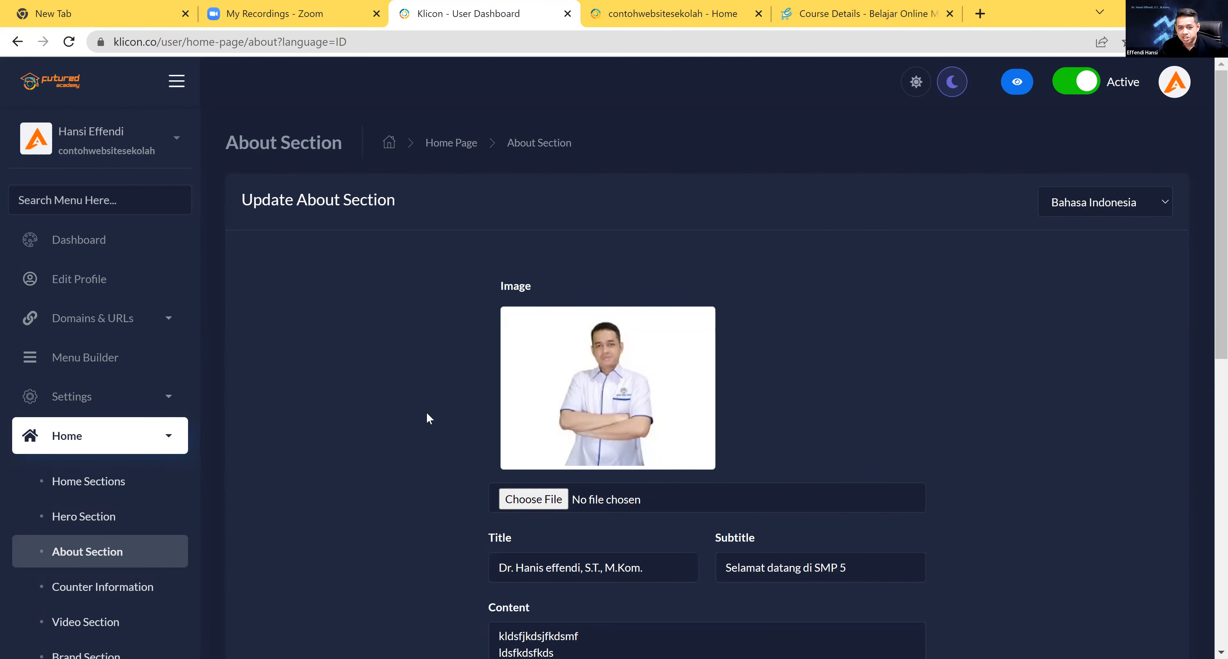
scroll(414, 420, "down", 1)
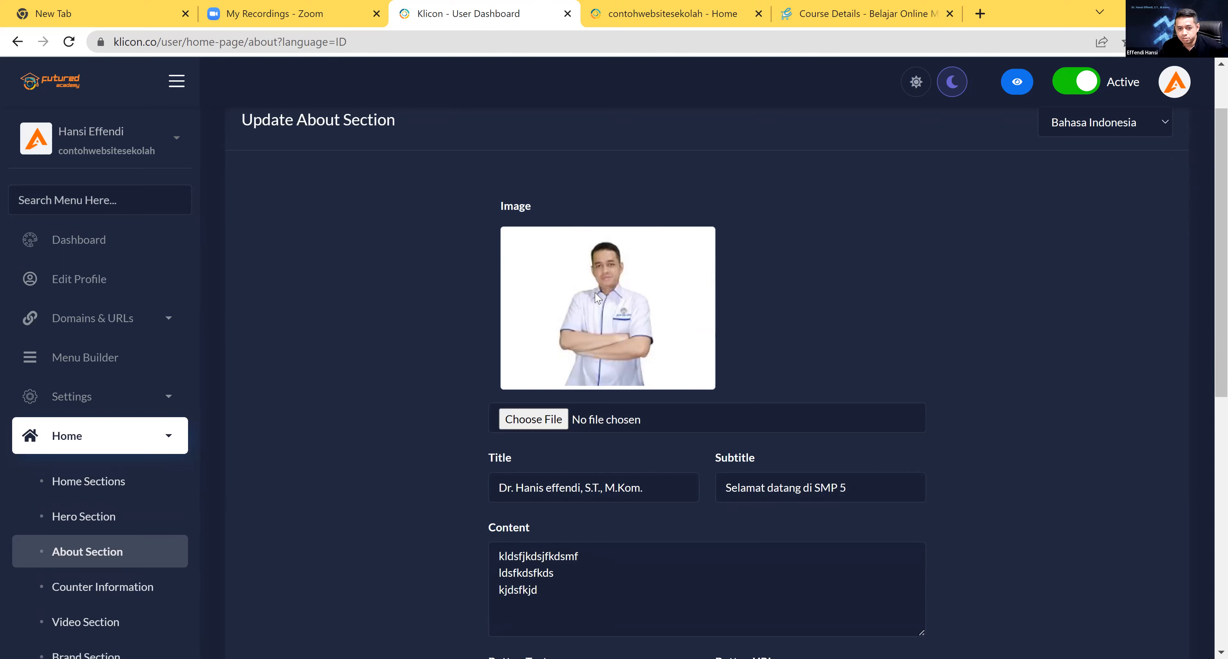
scroll(324, 425, "down", 1)
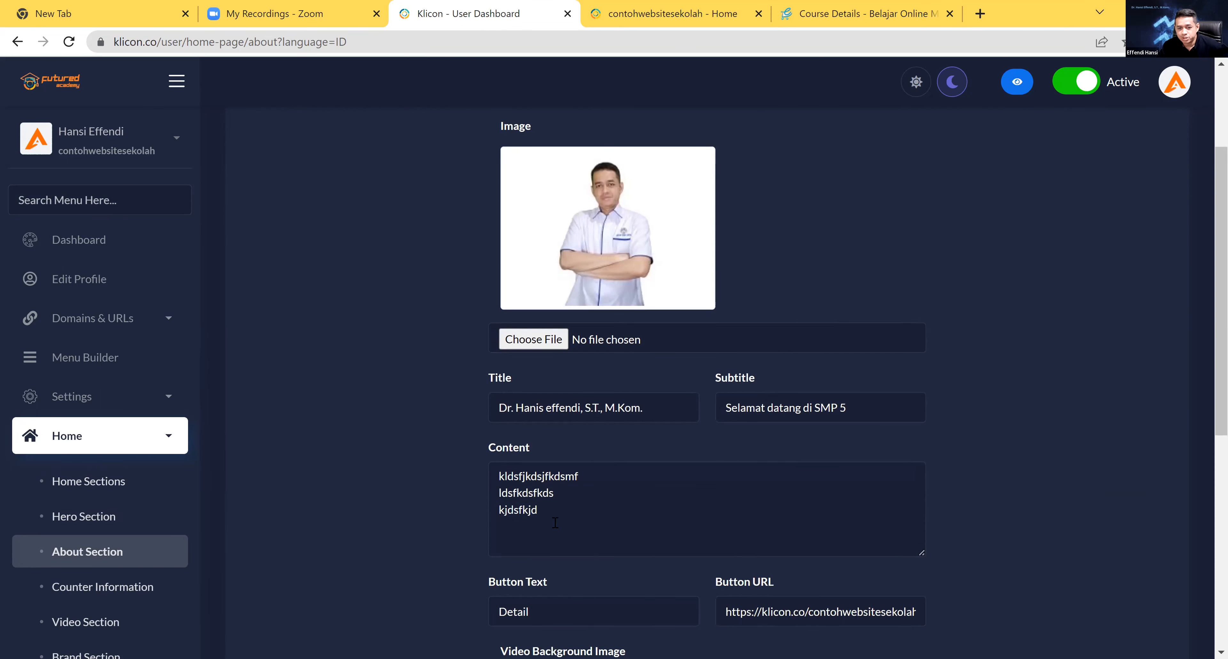
scroll(372, 466, "down", 2)
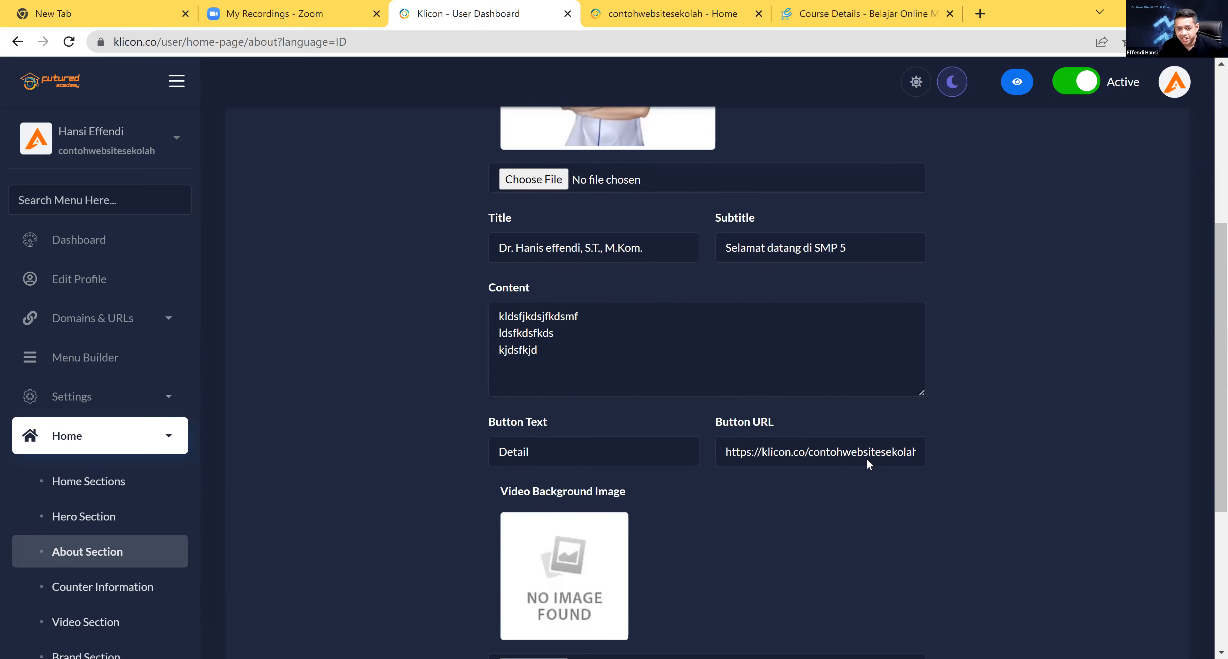
scroll(871, 458, "down", 2)
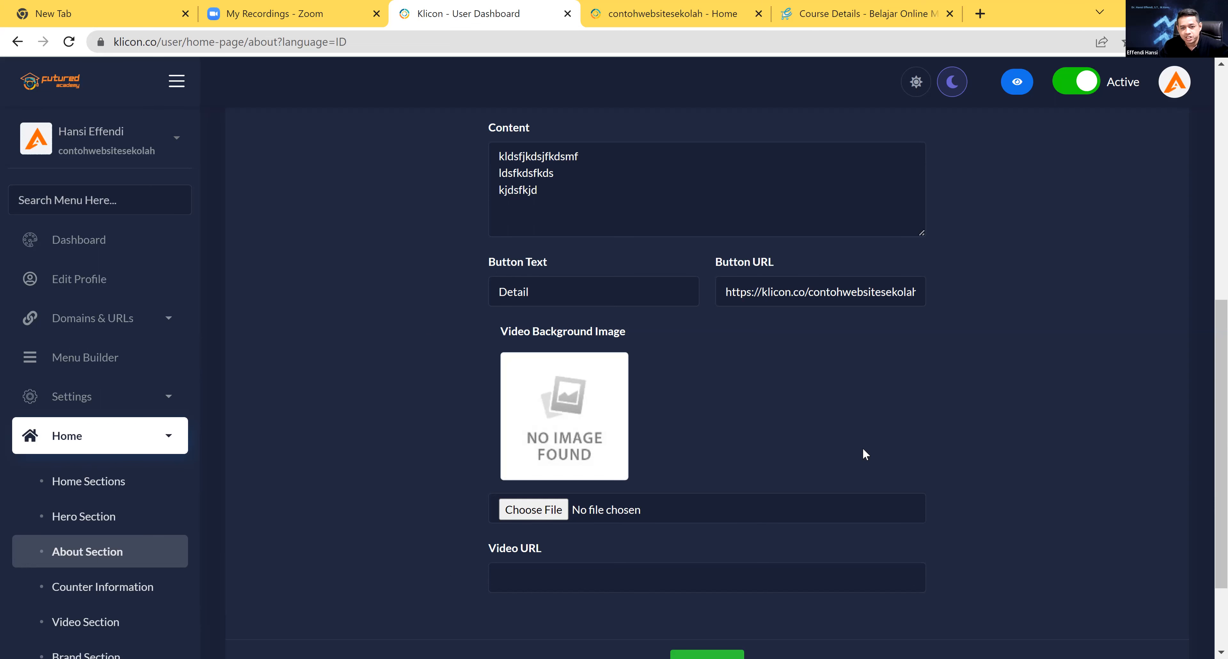
scroll(729, 343, "up", 8)
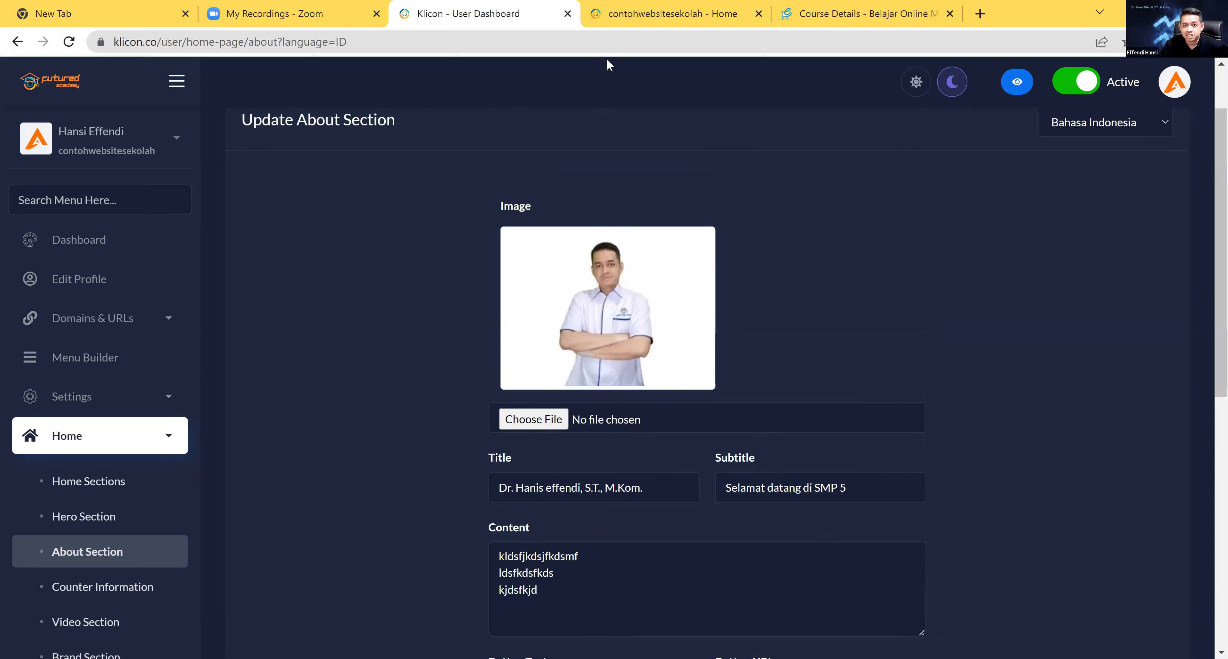
Examine the About section on the public home page, including its Detail button, and the Profil submenu entries
left_click(620, 15)
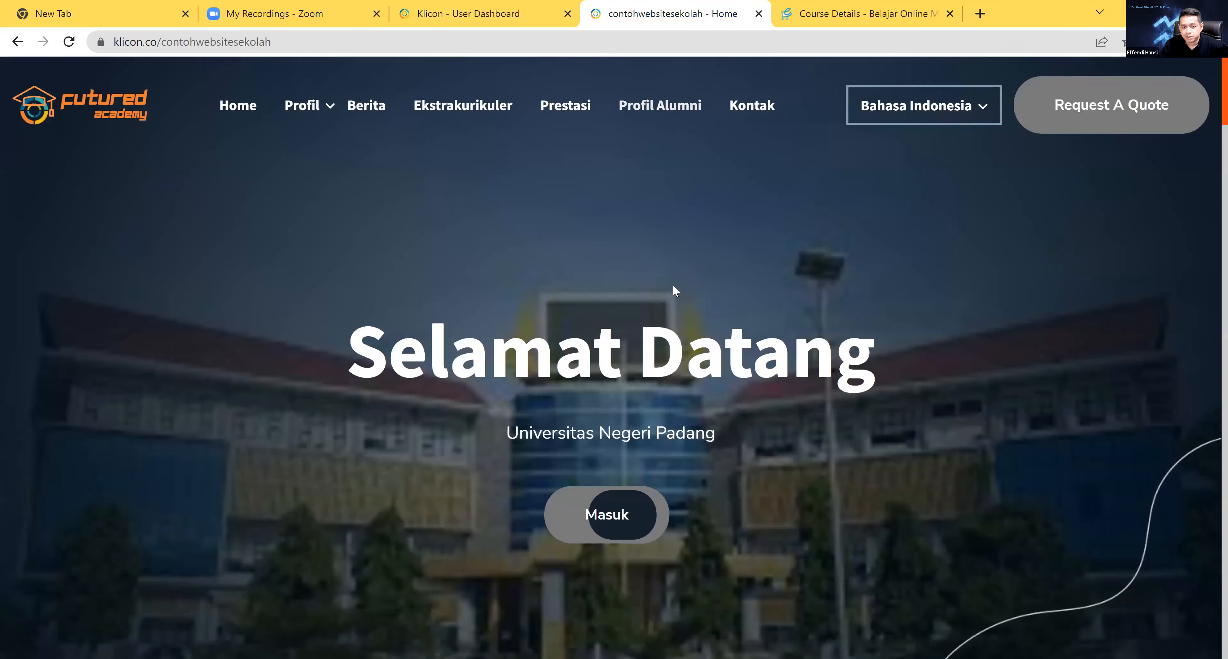
scroll(672, 286, "down", 10)
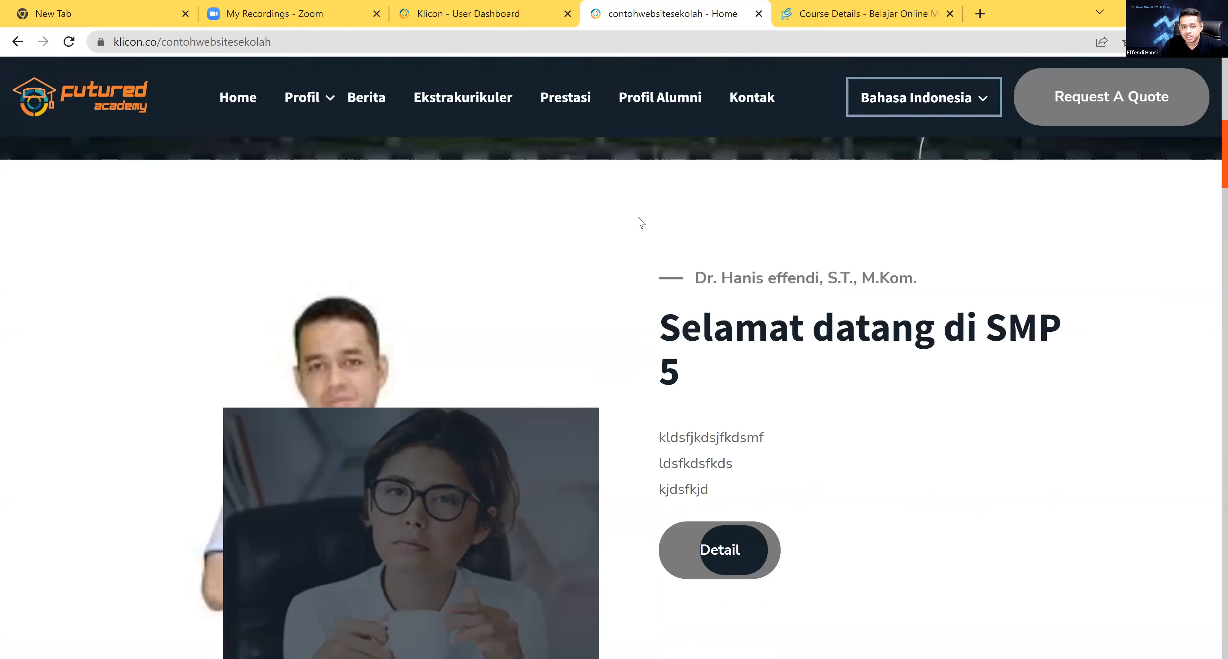
scroll(696, 203, "down", 2)
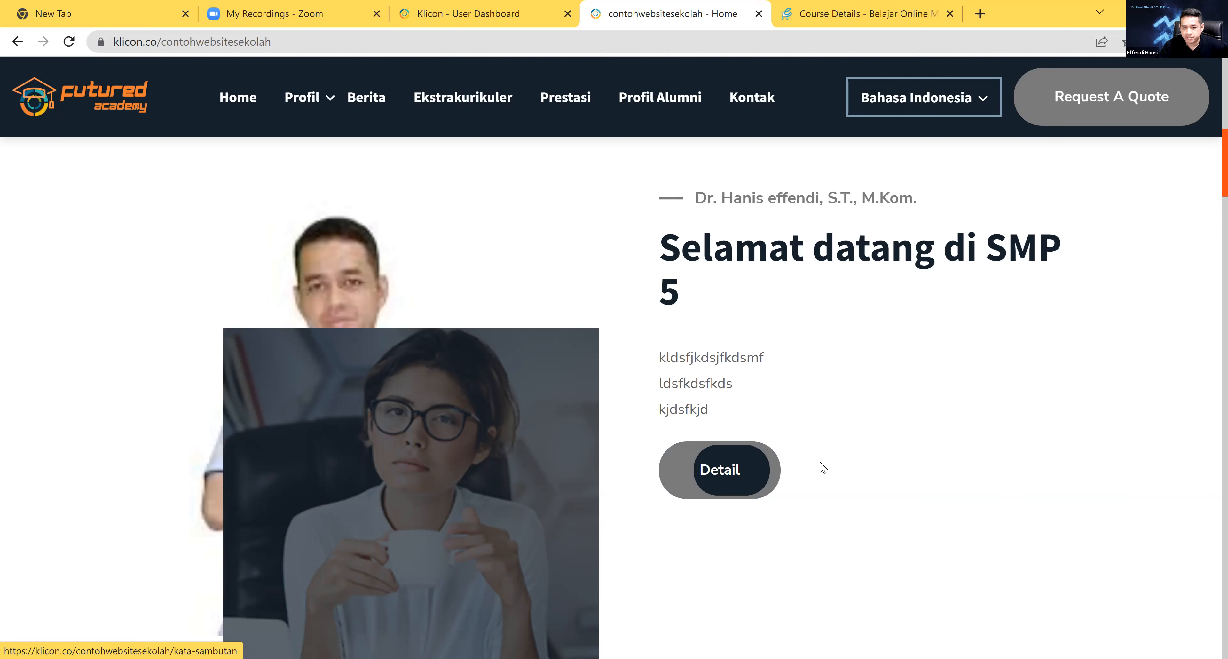
scroll(820, 466, "down", 5)
scroll(816, 462, "up", 4)
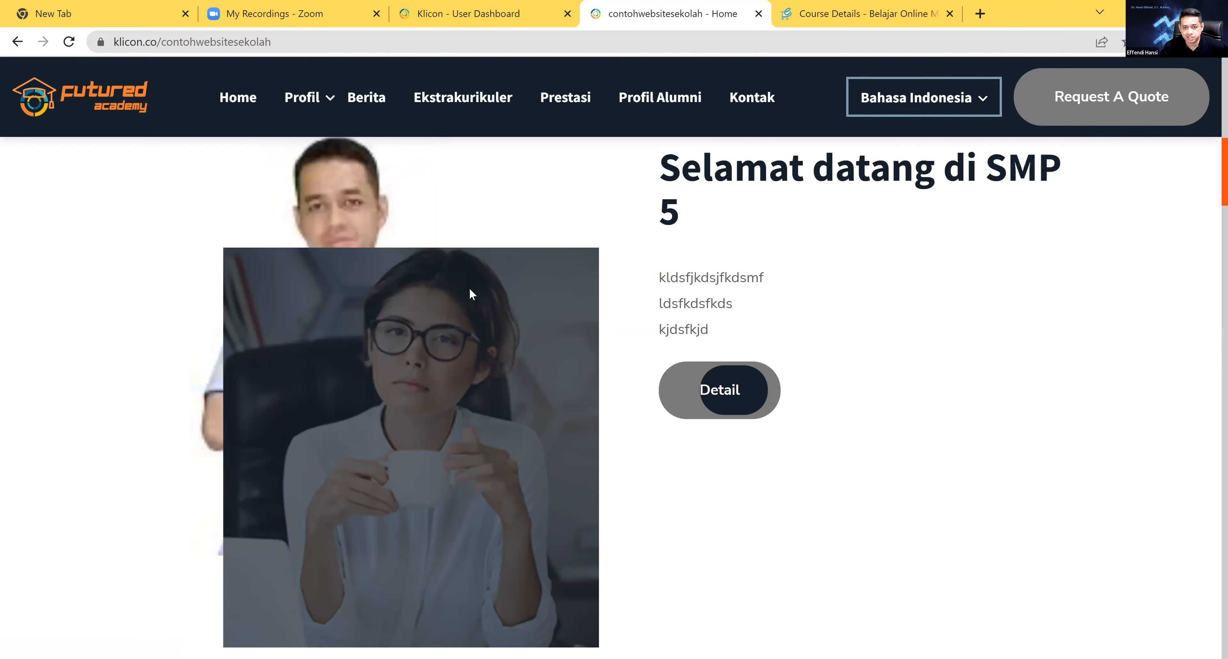
mouse_move(305, 122)
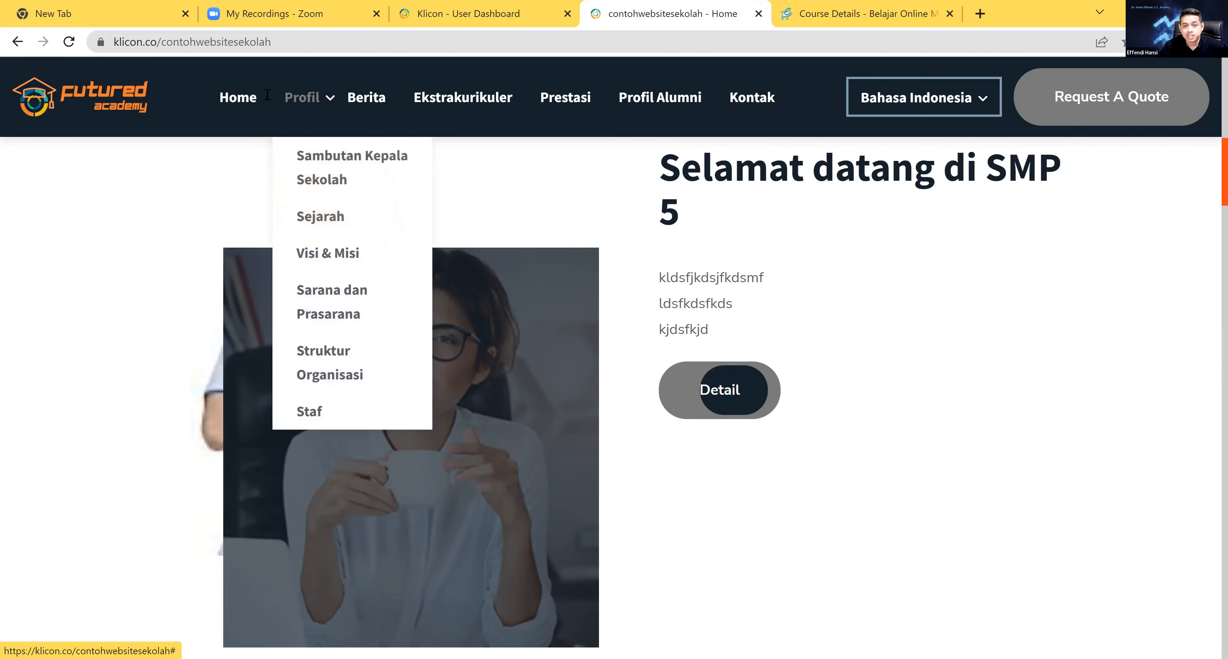
Back in the dashboard's About Section form, correct the spelling and capitalization of the person's name in the title
key("ctrl+shift+Tab")
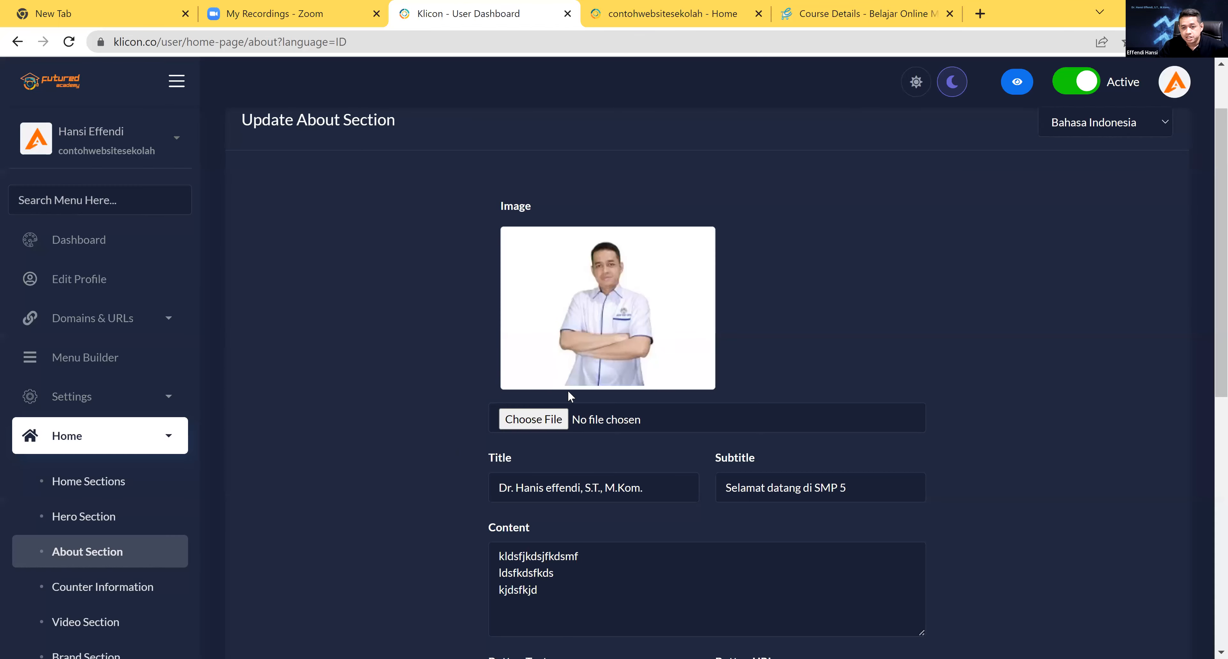
left_click(535, 494)
key("BackSpace")
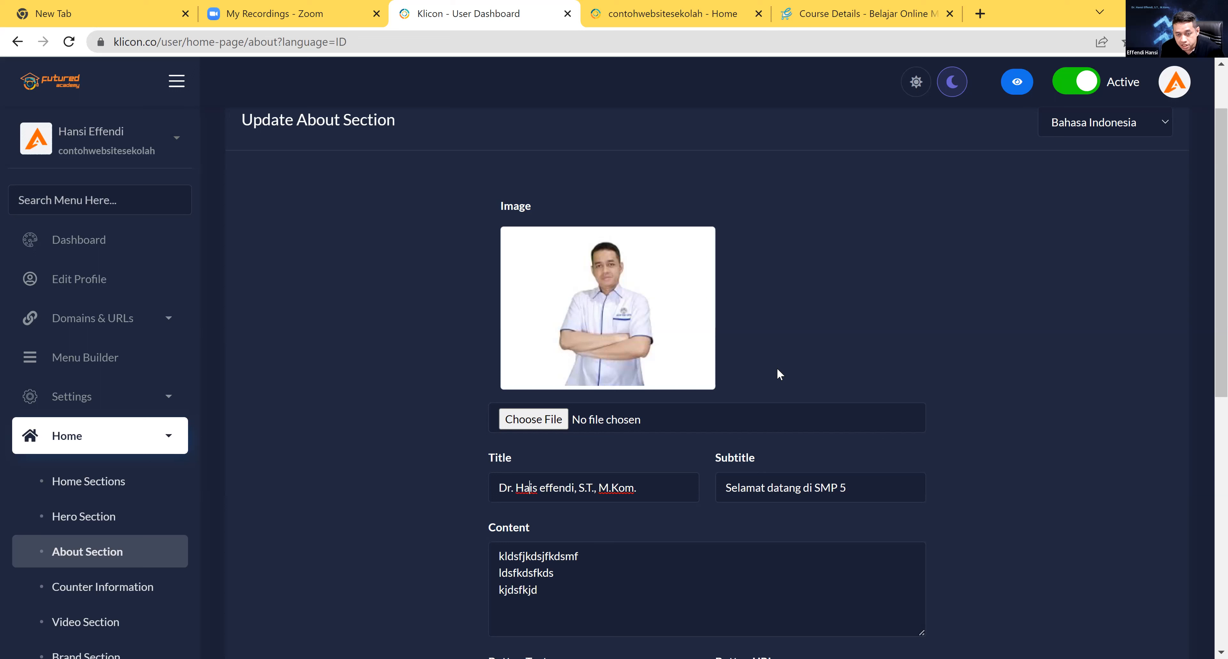
type("nsi")
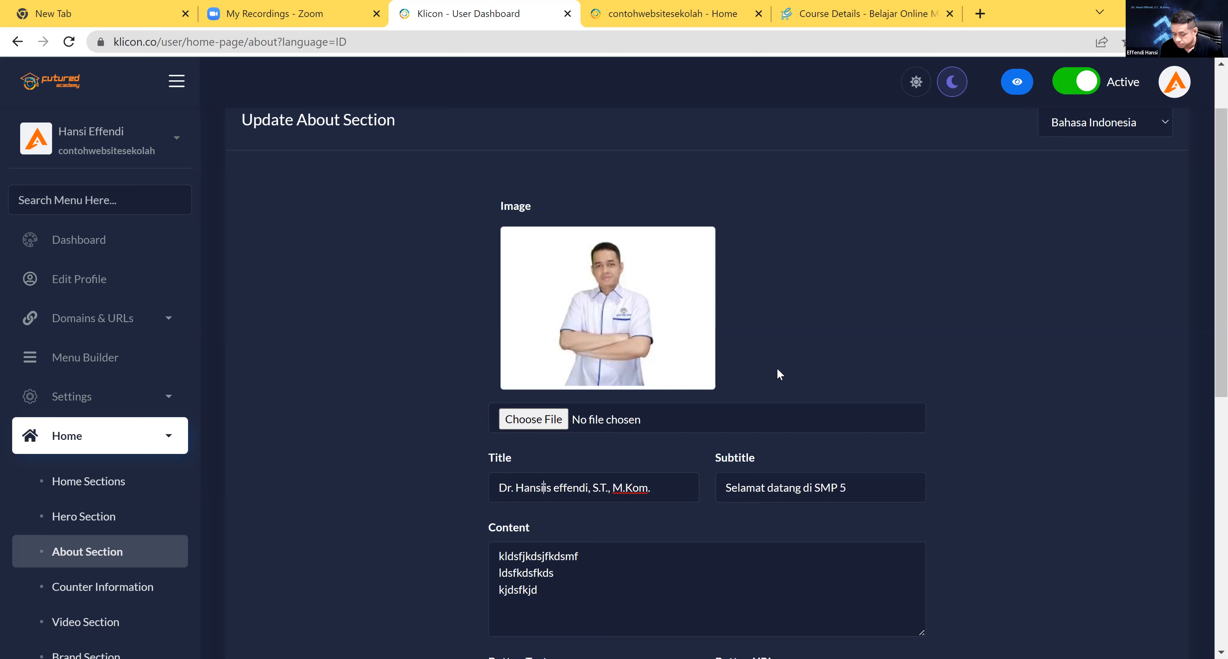
key("Delete")
key("Delete")
key("Delete")
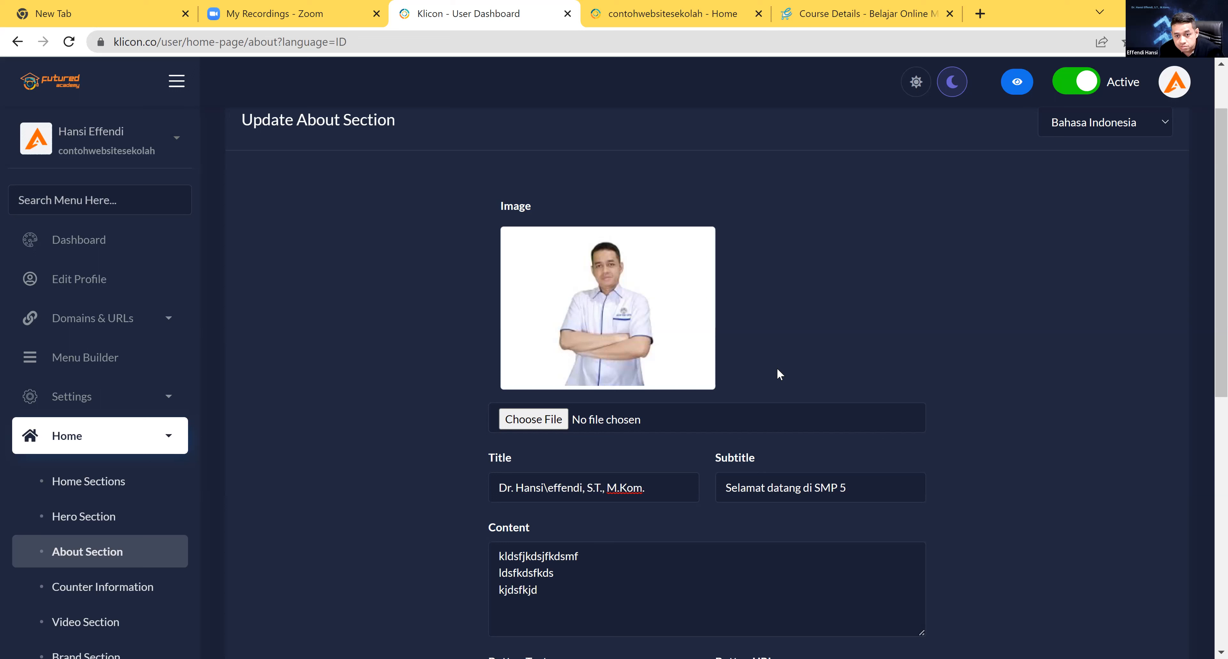
key("Delete")
type("E")
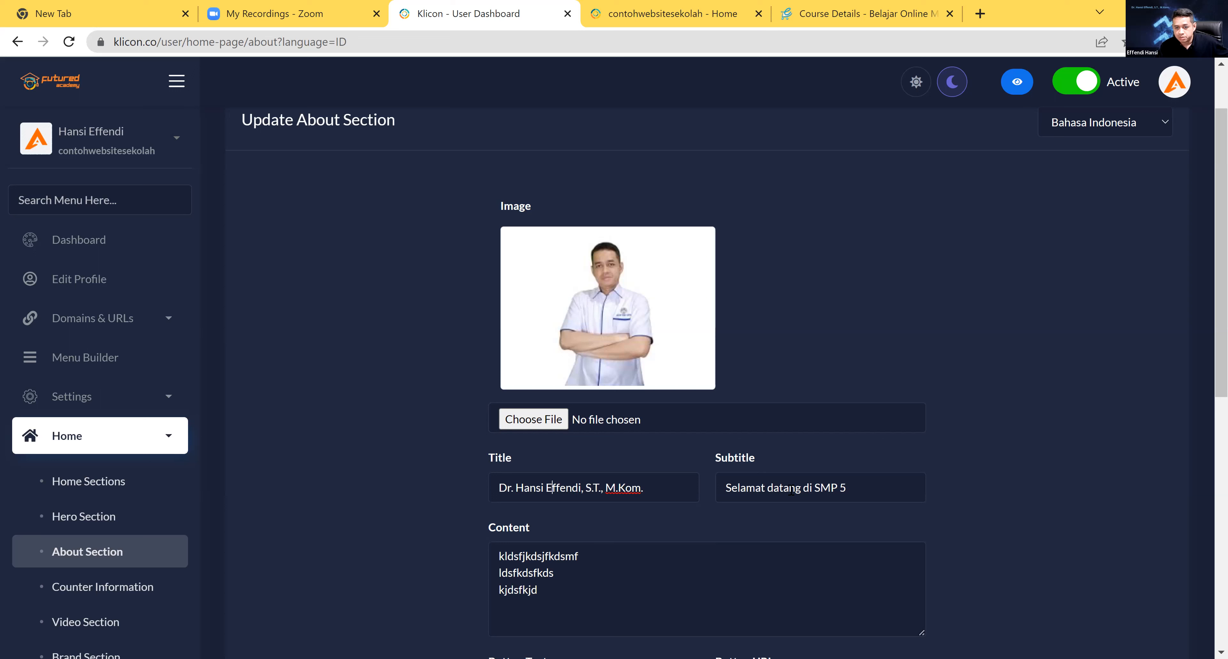
Change the About section's subtitle to "Selamat datang Futured Academy"
left_click_drag(803, 487, 1083, 414)
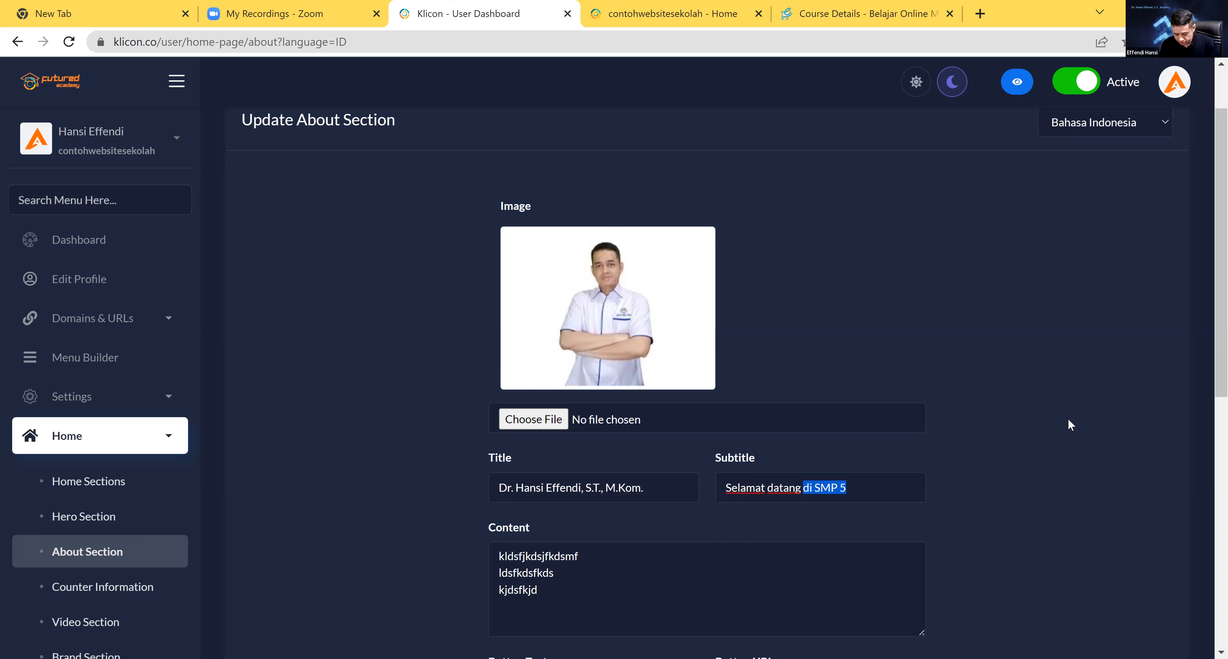
type("Futu")
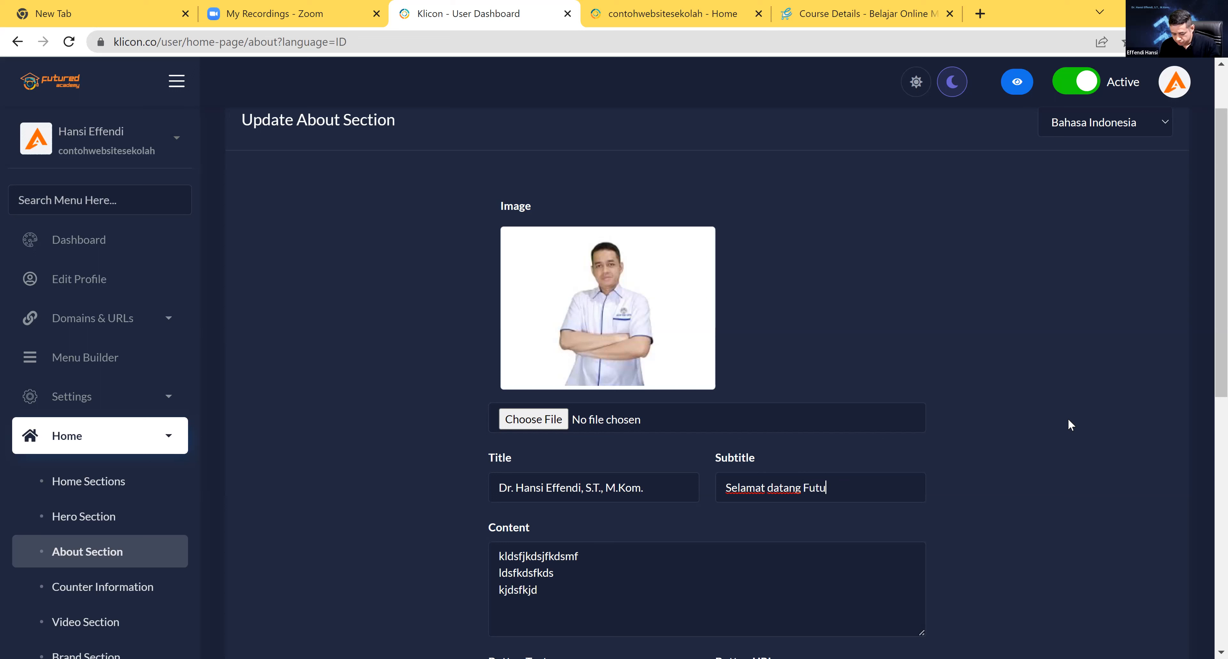
type("red Academy")
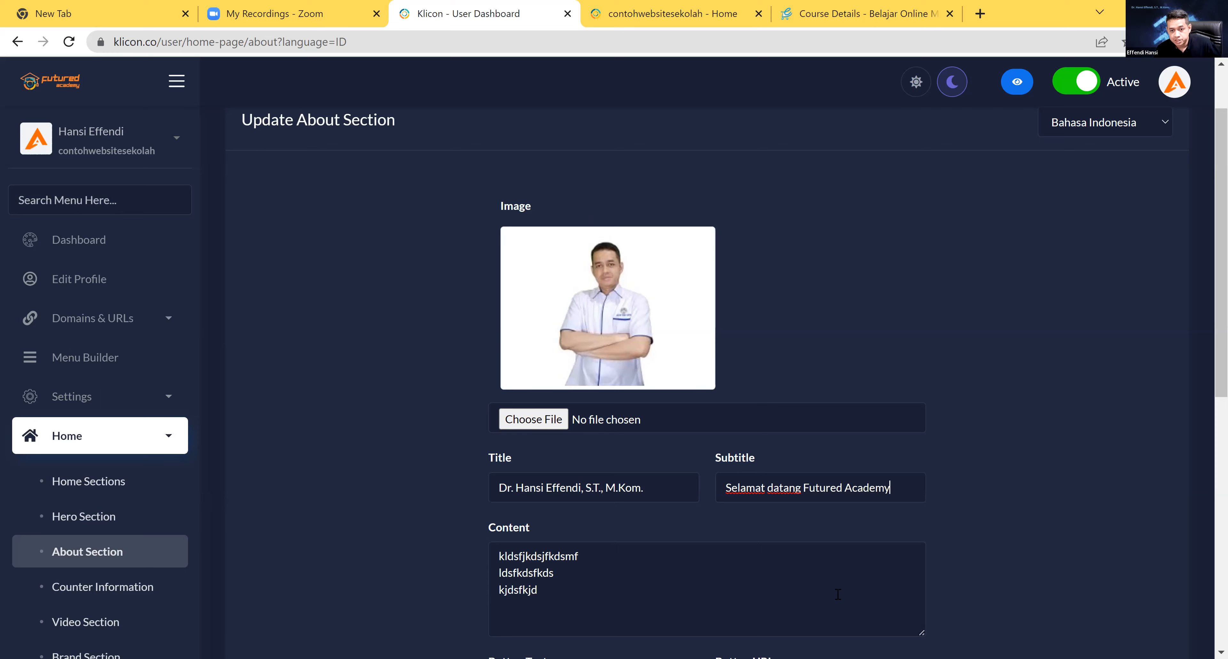
Replace the About section's content with "Ini adalah isi dari About Section"
scroll(626, 470, "down", 1)
scroll(626, 470, "down", 1)
left_click_drag(500, 399, 570, 438)
type("Ini")
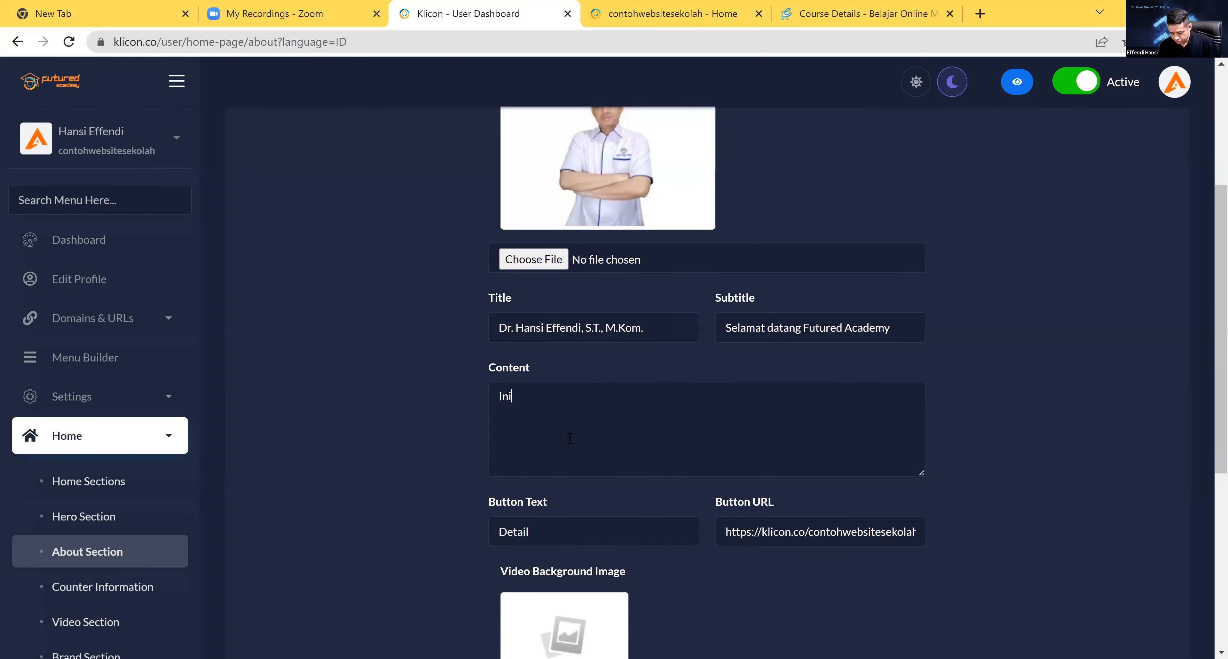
type(" adalah isi dari")
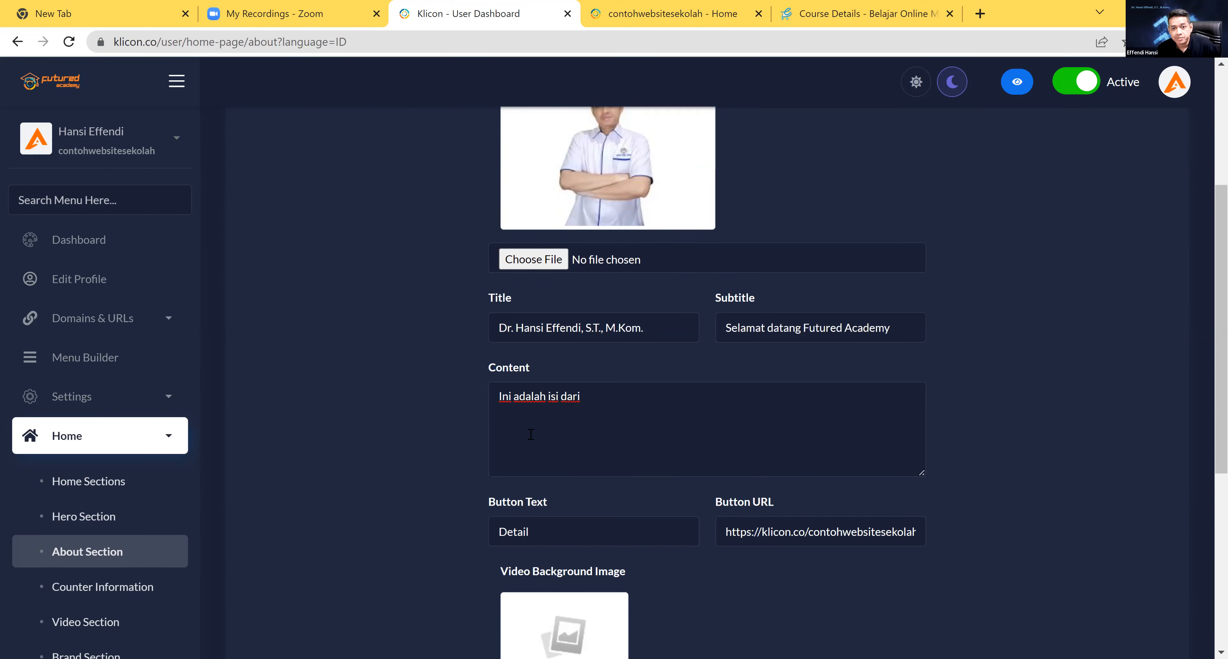
scroll(531, 433, "up", 3)
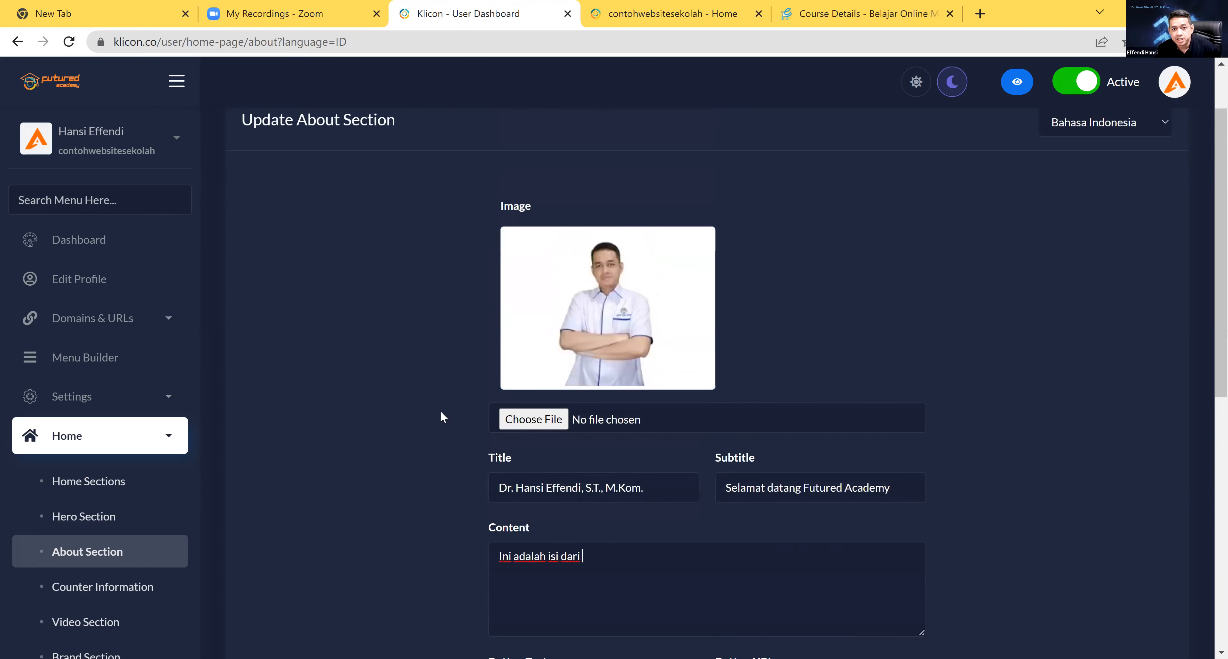
scroll(429, 418, "down", 2)
type("About Section")
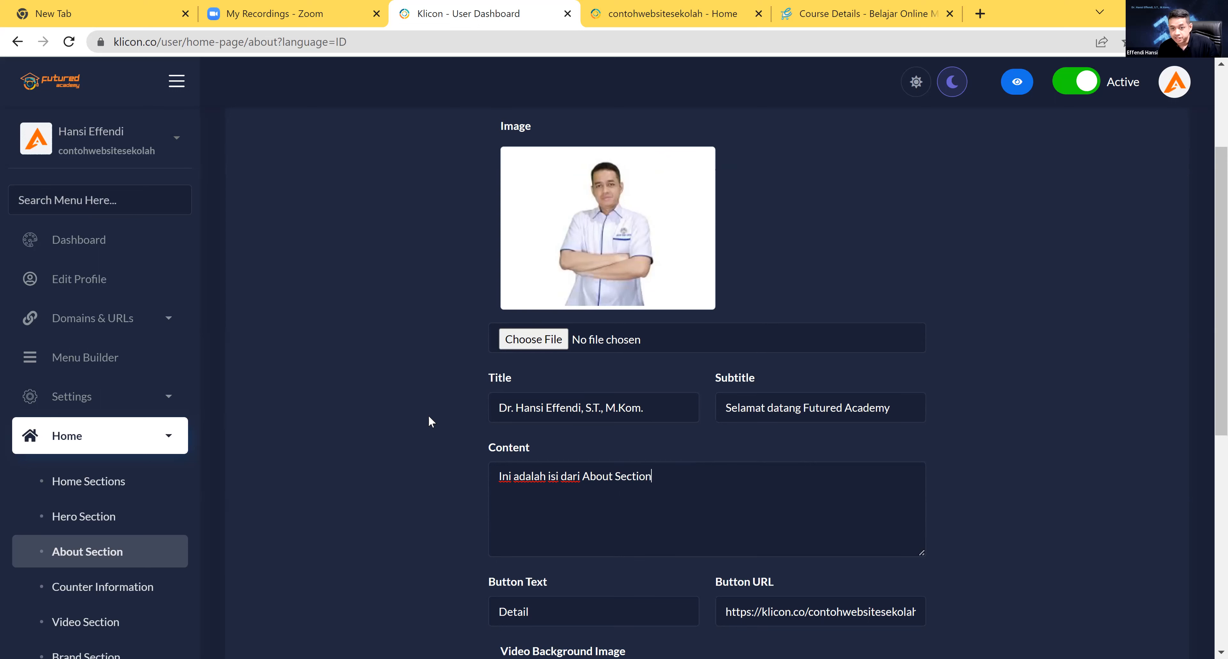
Start choosing a file for the About section's video background image and browse to the Klicon folder
scroll(570, 446, "down", 2)
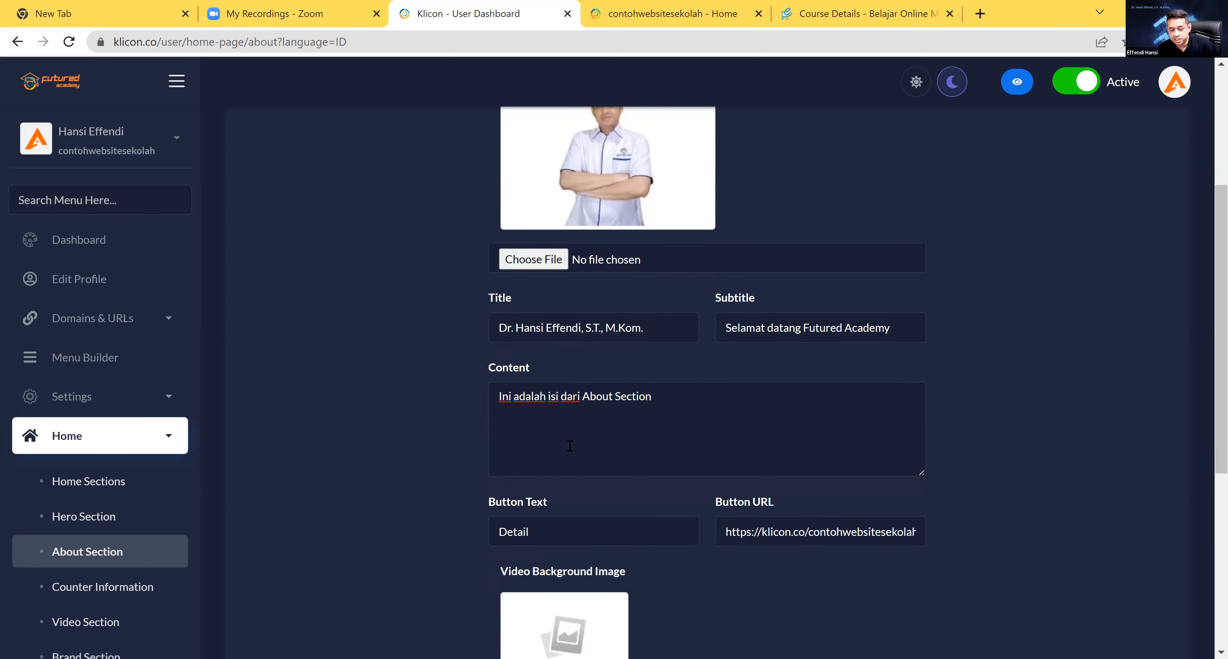
scroll(544, 438, "down", 2)
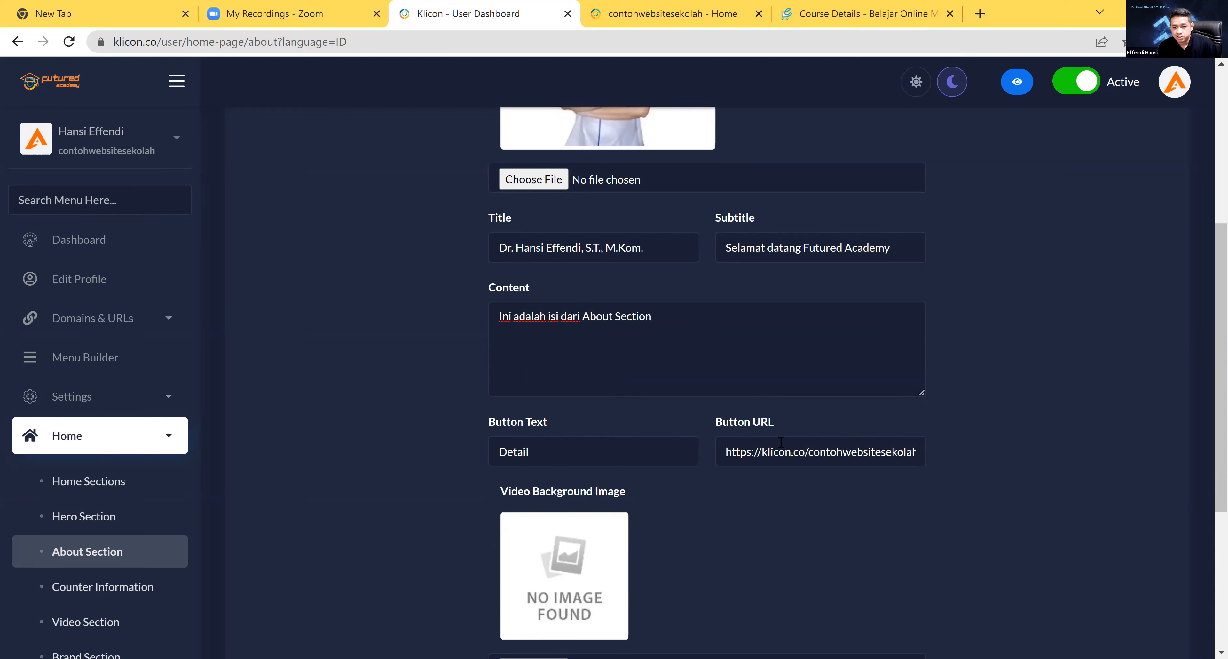
scroll(713, 263, "up", 3)
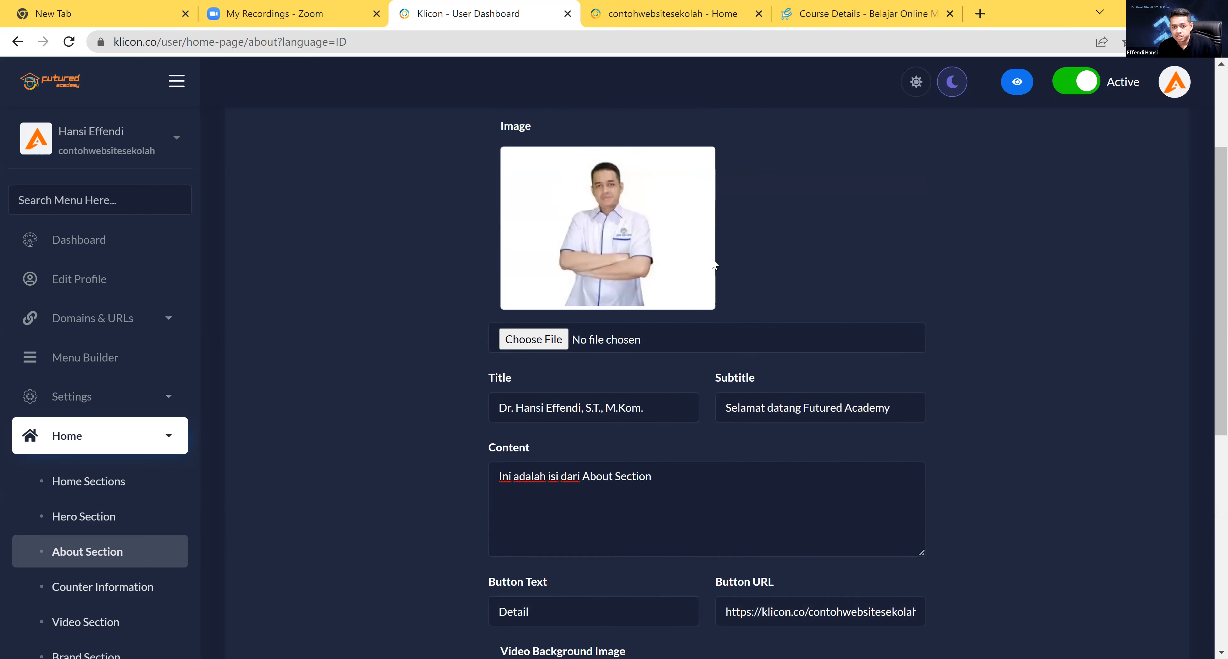
scroll(733, 417, "down", 2)
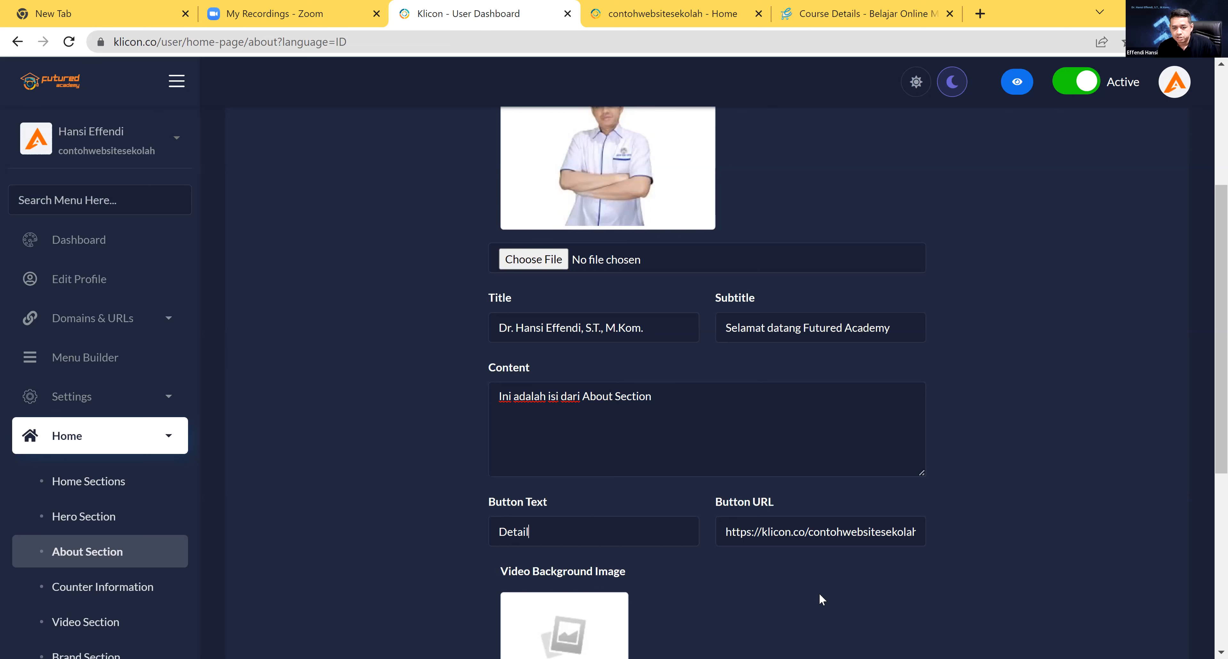
scroll(821, 599, "down", 5)
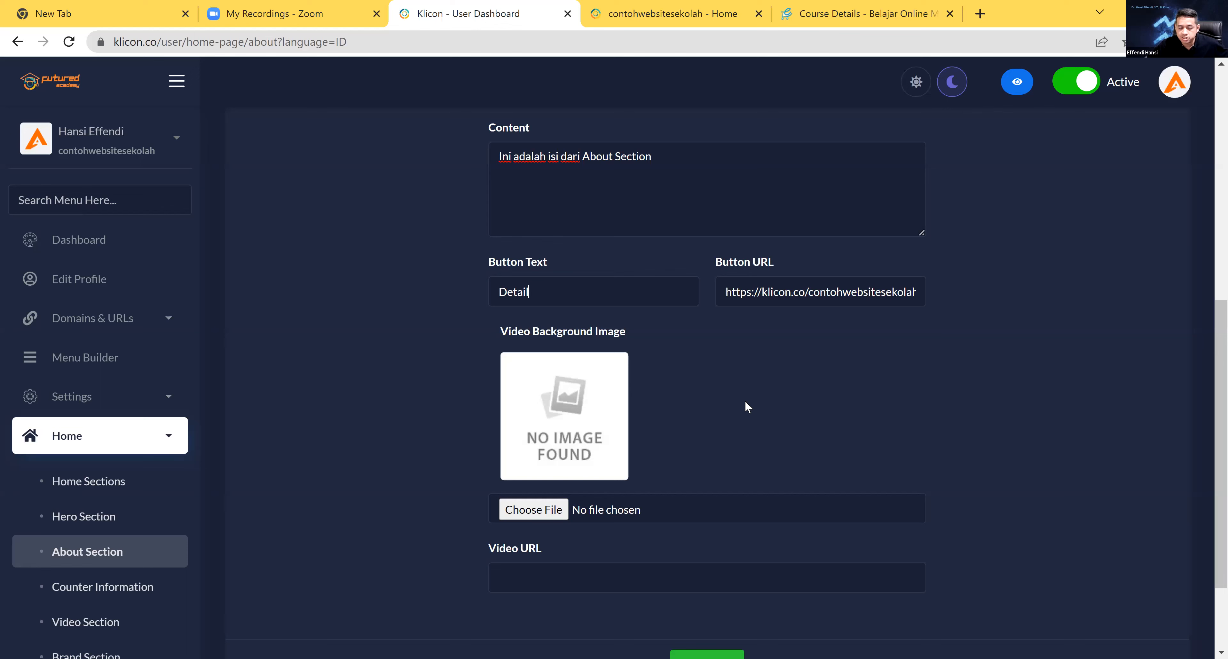
left_click(543, 512)
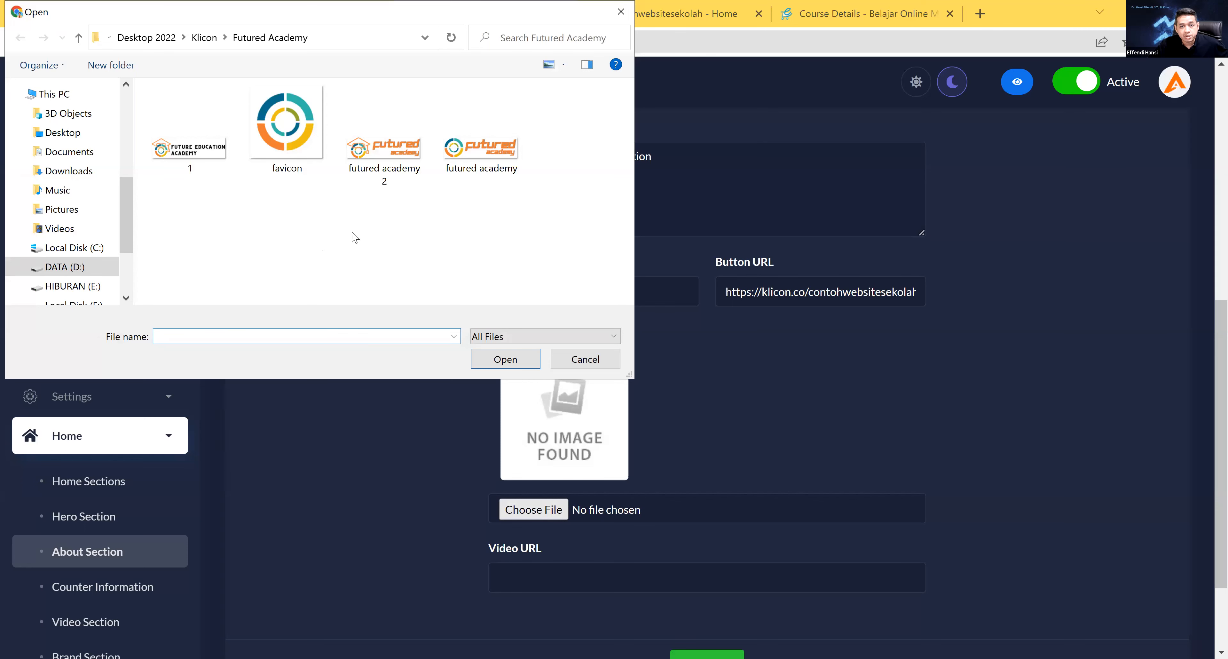
scroll(125, 248, "up", 10)
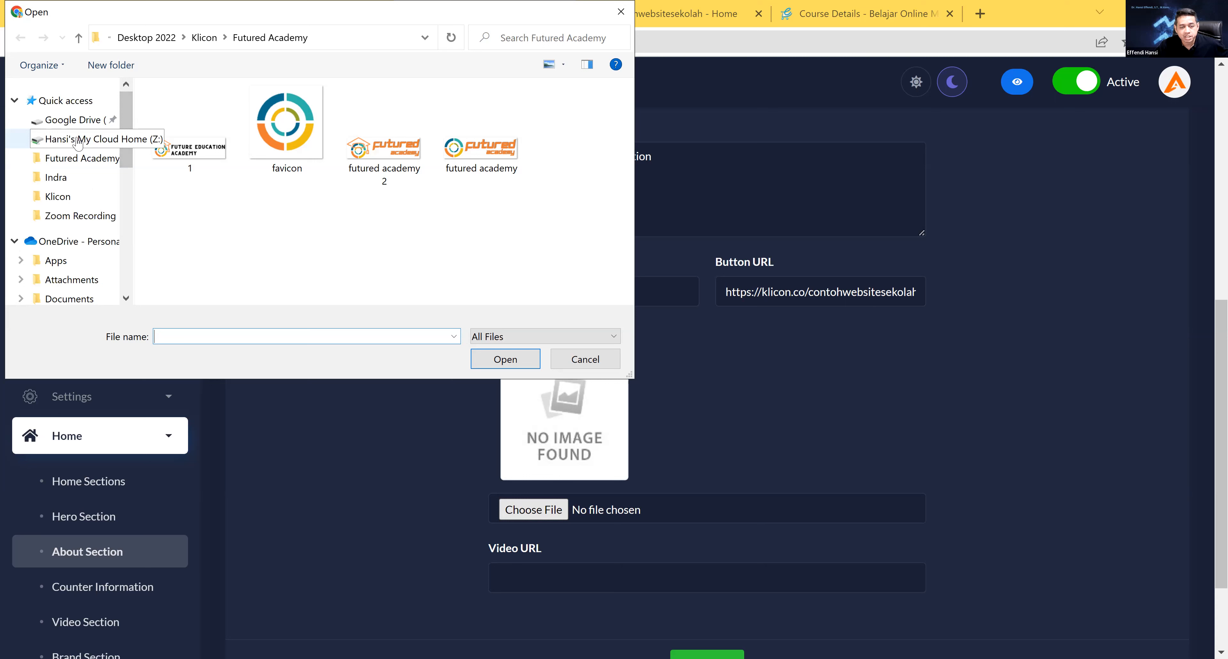
left_click(75, 161)
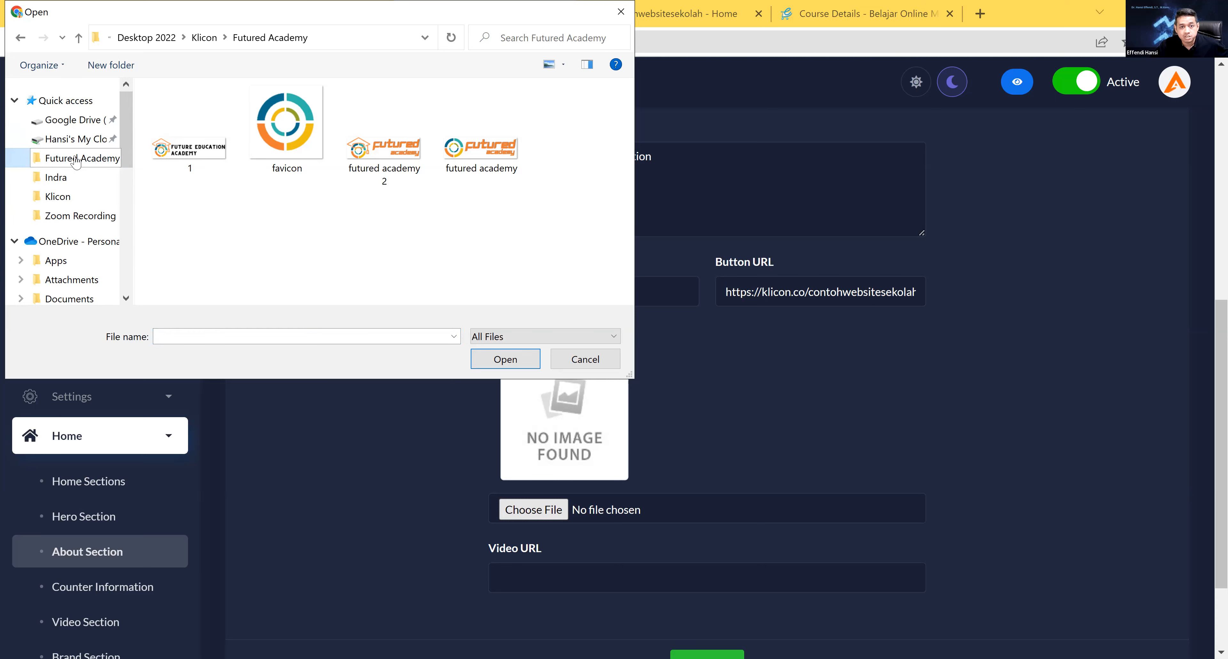
left_click(63, 196)
Select the image "Website Sekolah dengan Klicon Thumbnail" from the Klicon folder as the video background image
scroll(568, 209, "down", 10)
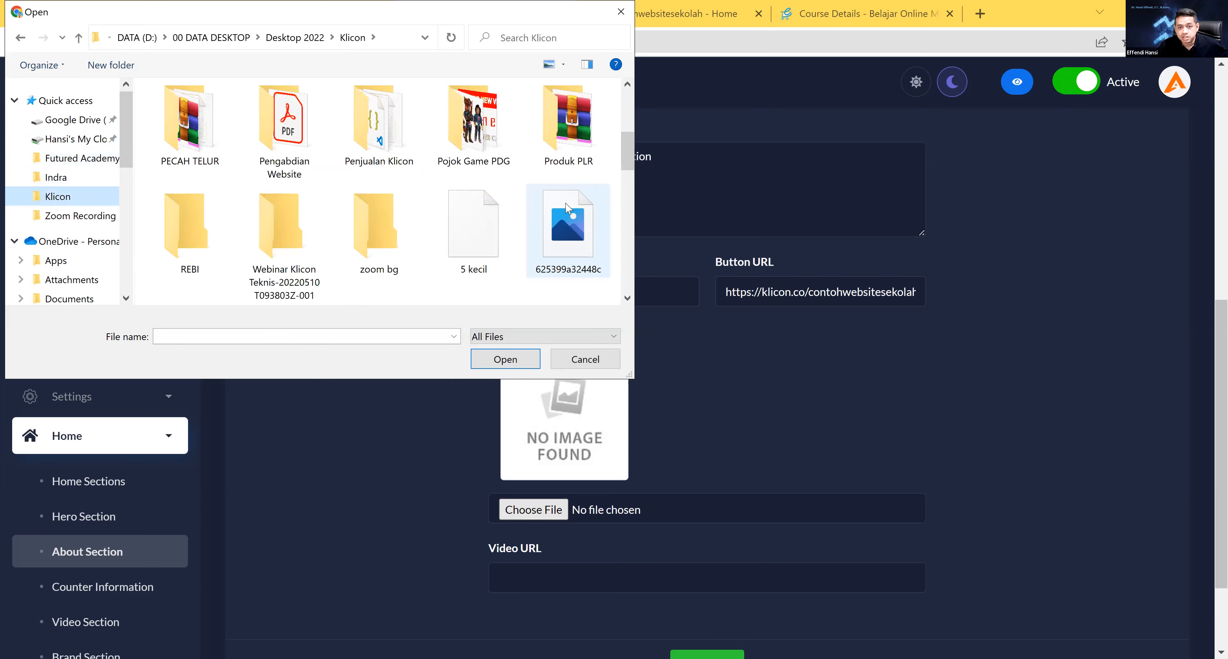
scroll(568, 209, "down", 2)
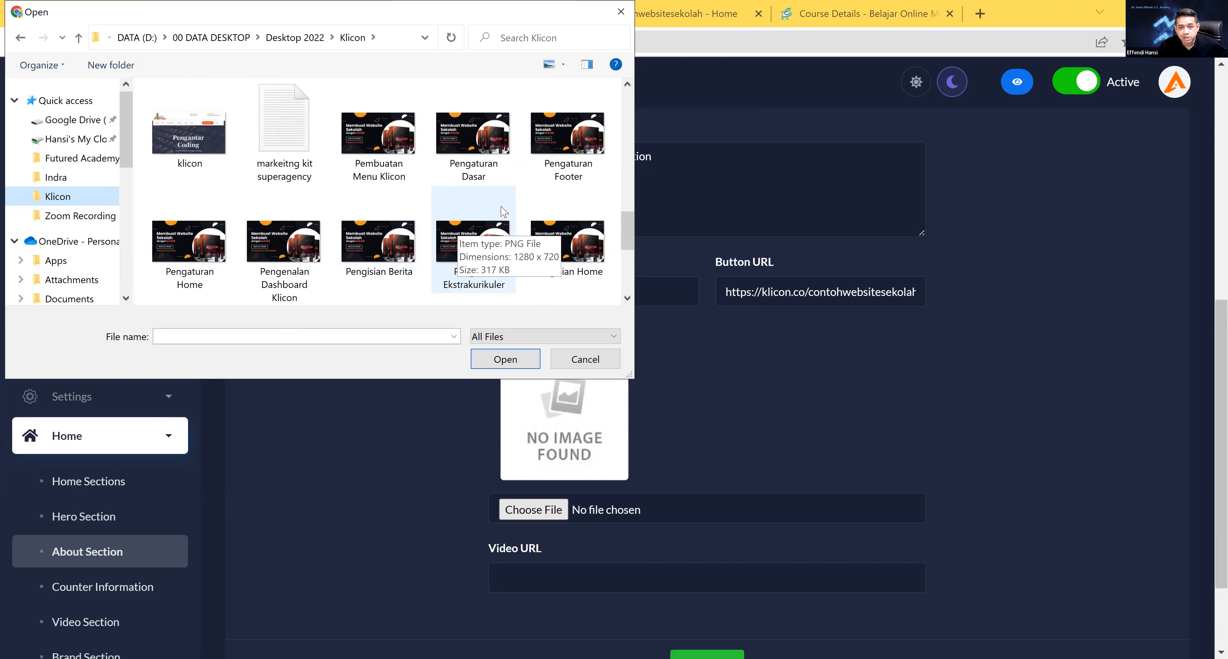
scroll(502, 211, "down", 2)
scroll(501, 211, "up", 2)
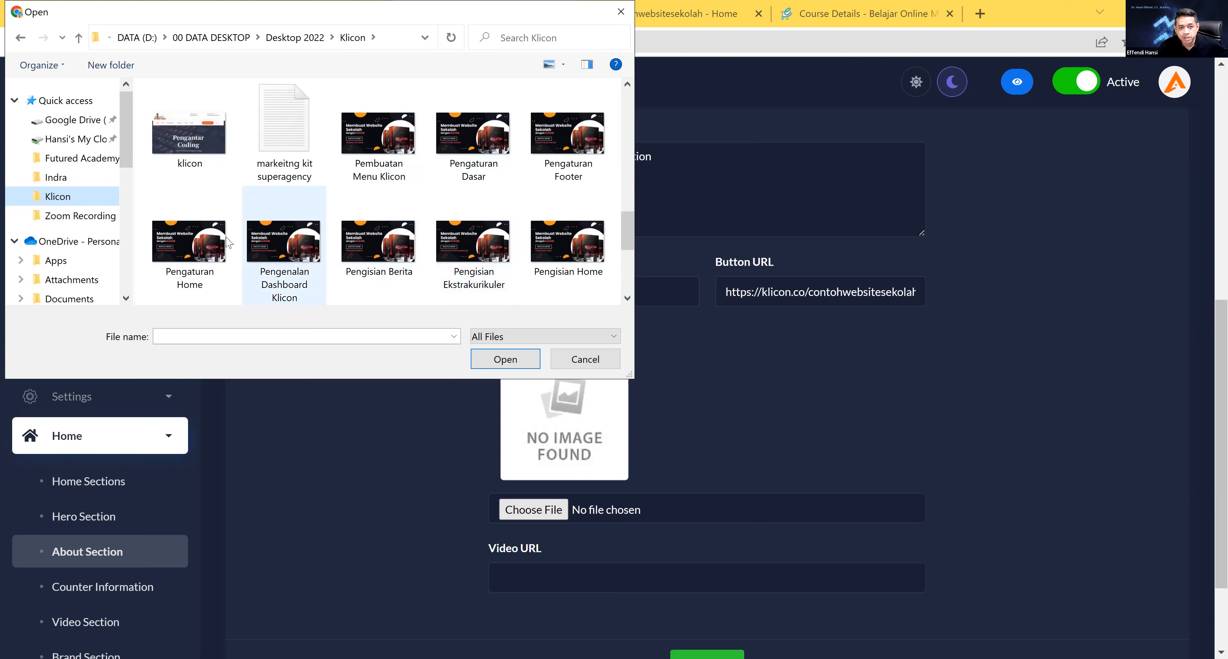
scroll(382, 253, "down", 5)
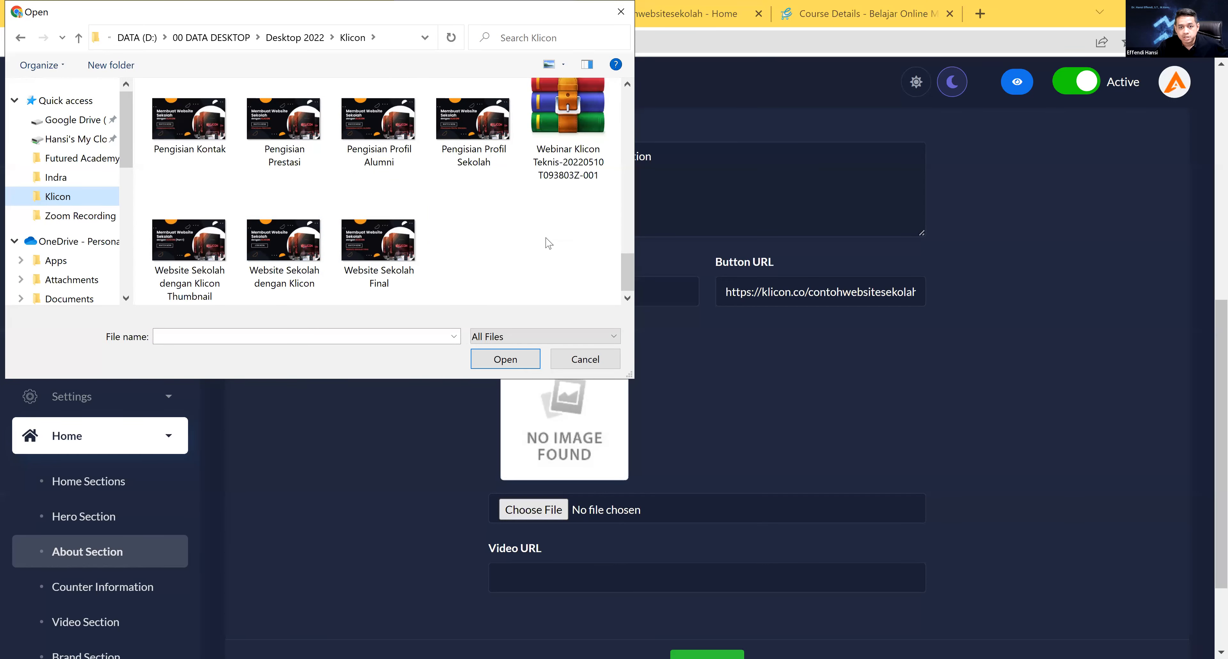
scroll(506, 260, "up", 1)
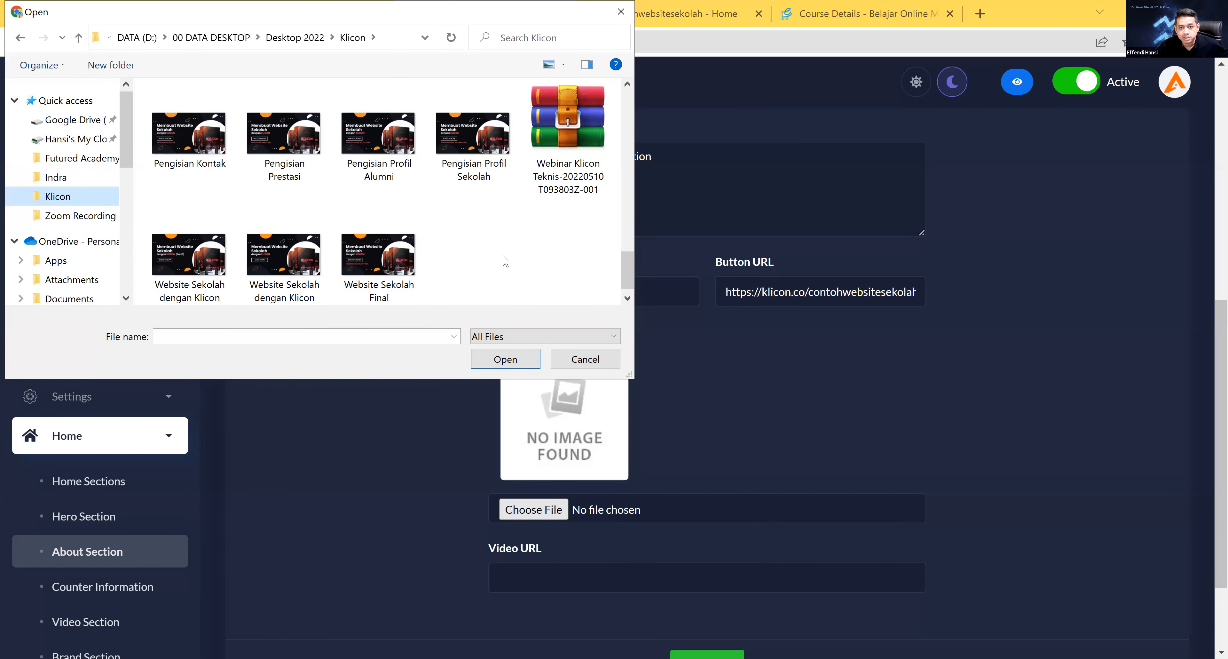
left_click(209, 254)
left_click(507, 366)
scroll(975, 434, "down", 3)
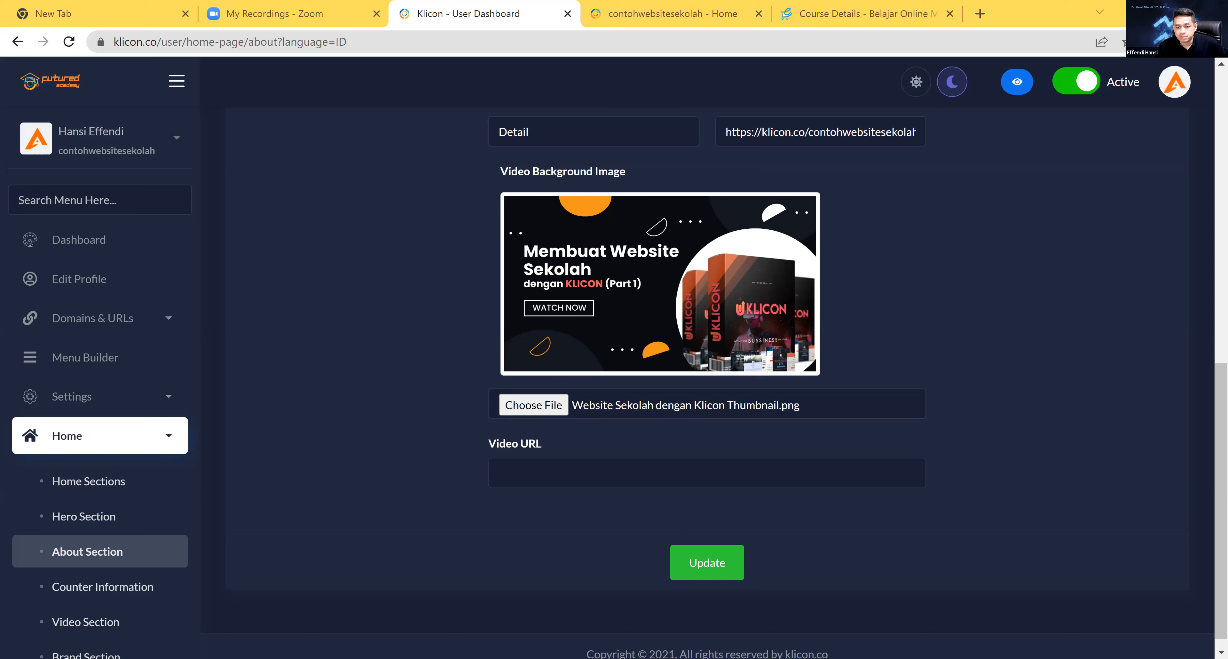
right_click(538, 473)
left_click(598, 341)
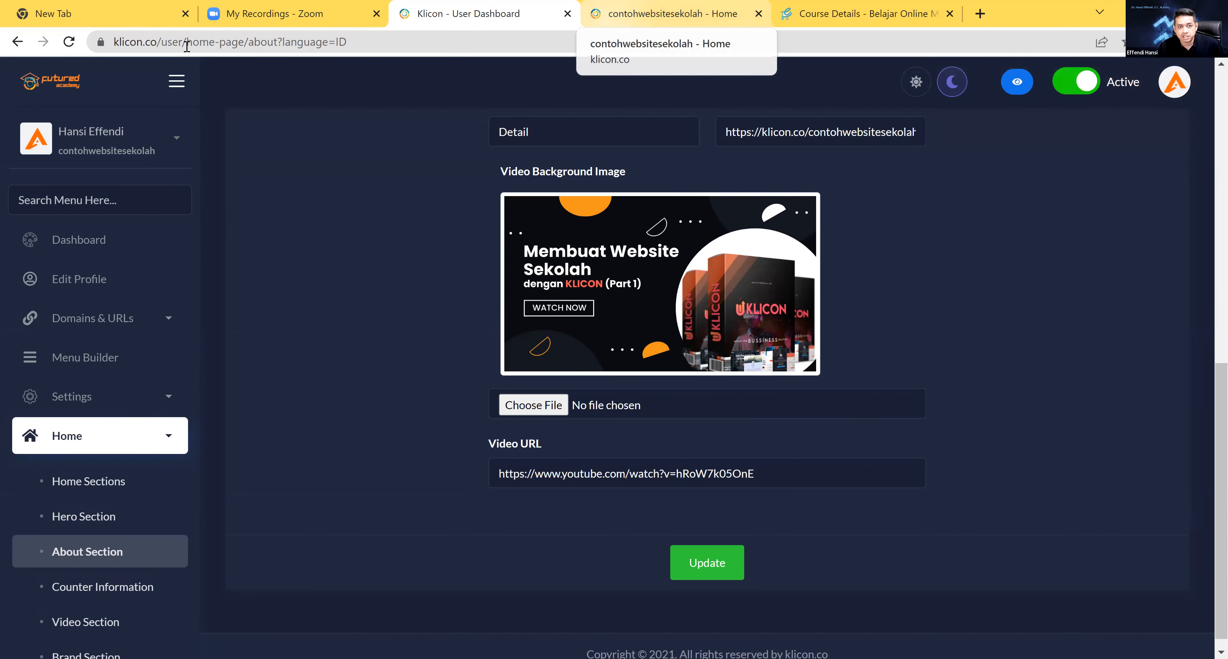
Reload the public home page and examine the About section's title, subtitle, content, Detail button and video thumbnail
left_click(673, 14)
left_click(68, 43)
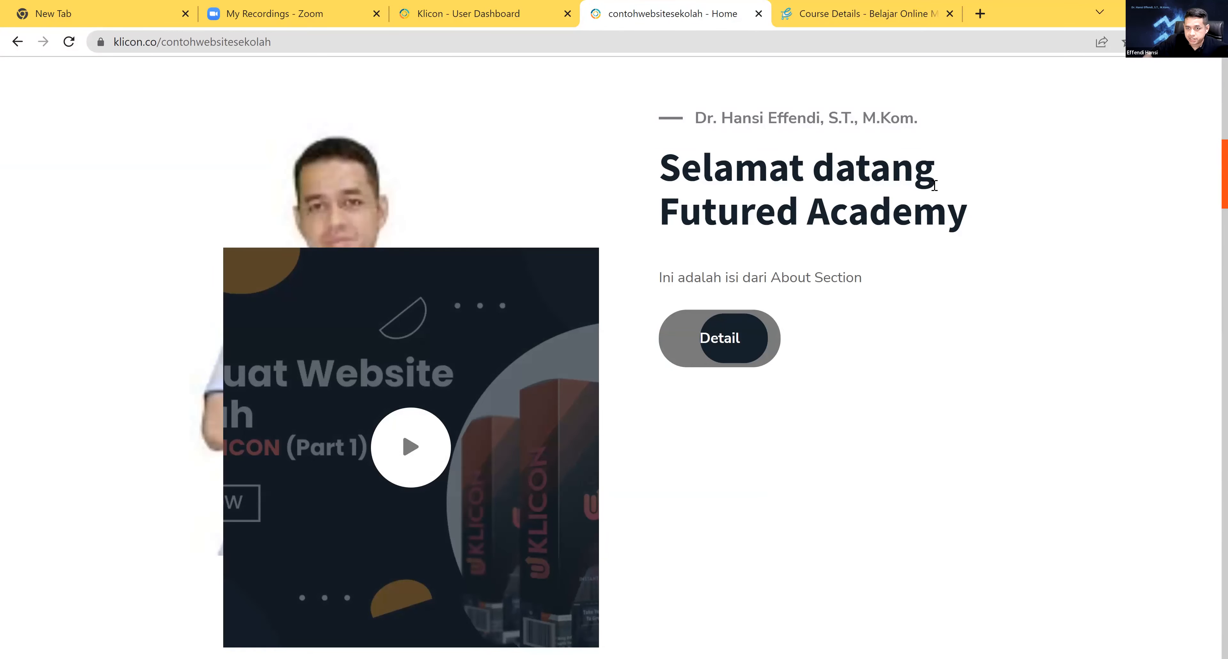
scroll(834, 185, "up", 3)
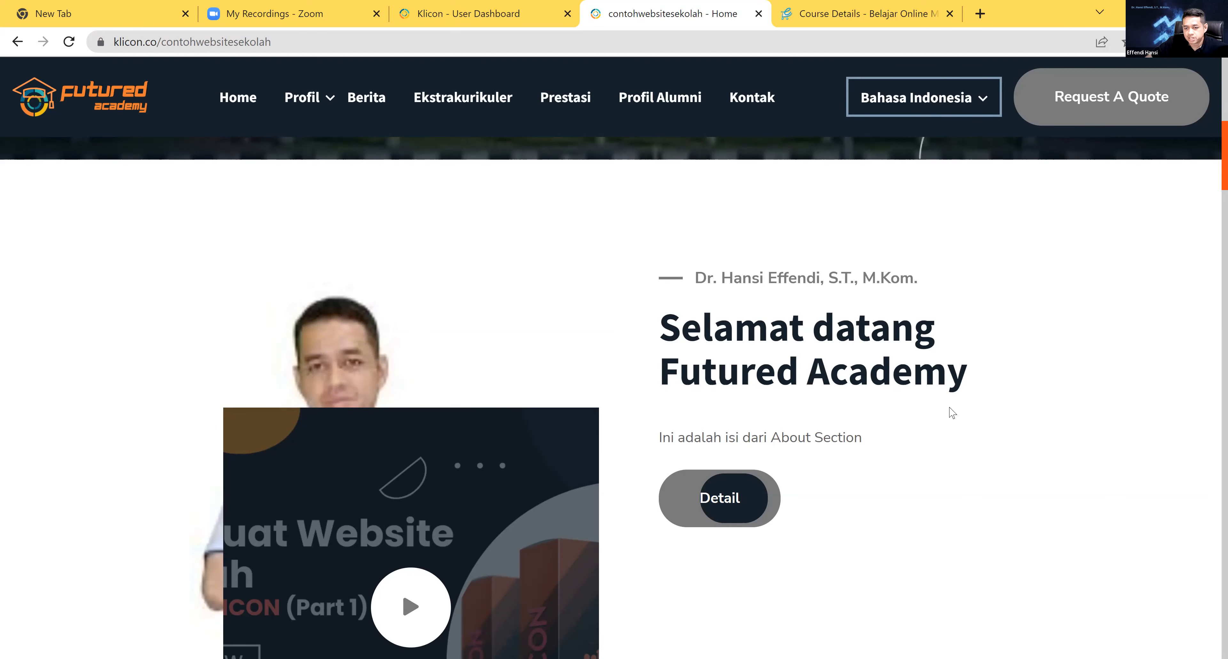
scroll(708, 384, "down", 3)
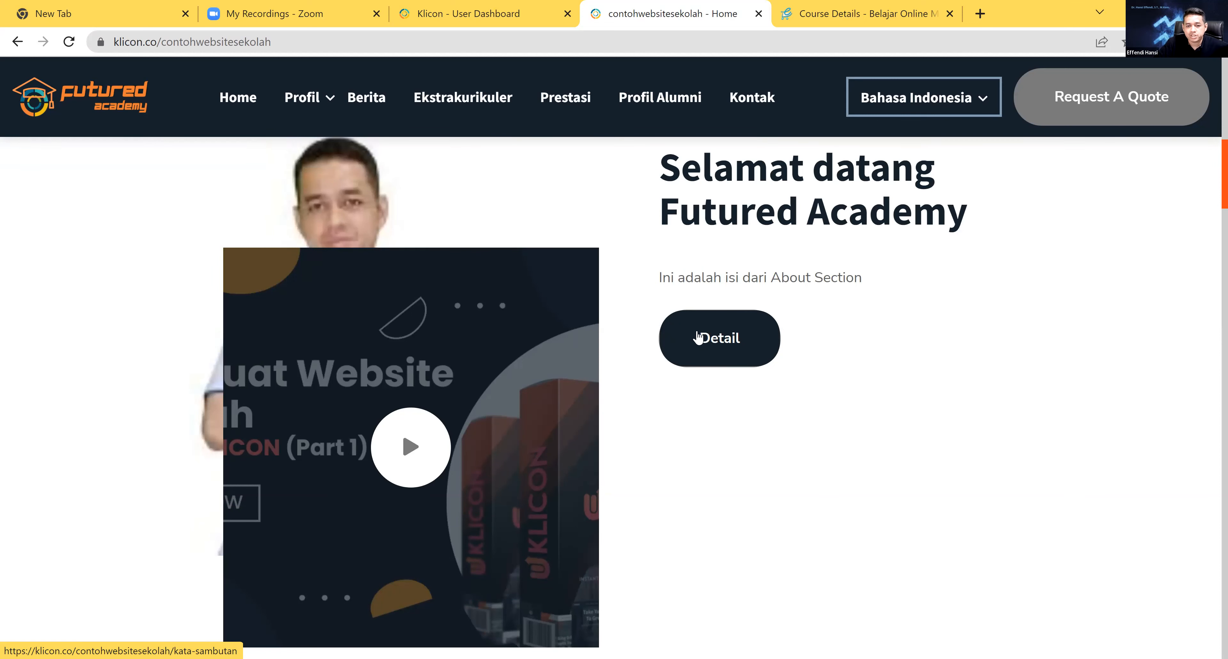
scroll(705, 339, "up", 2)
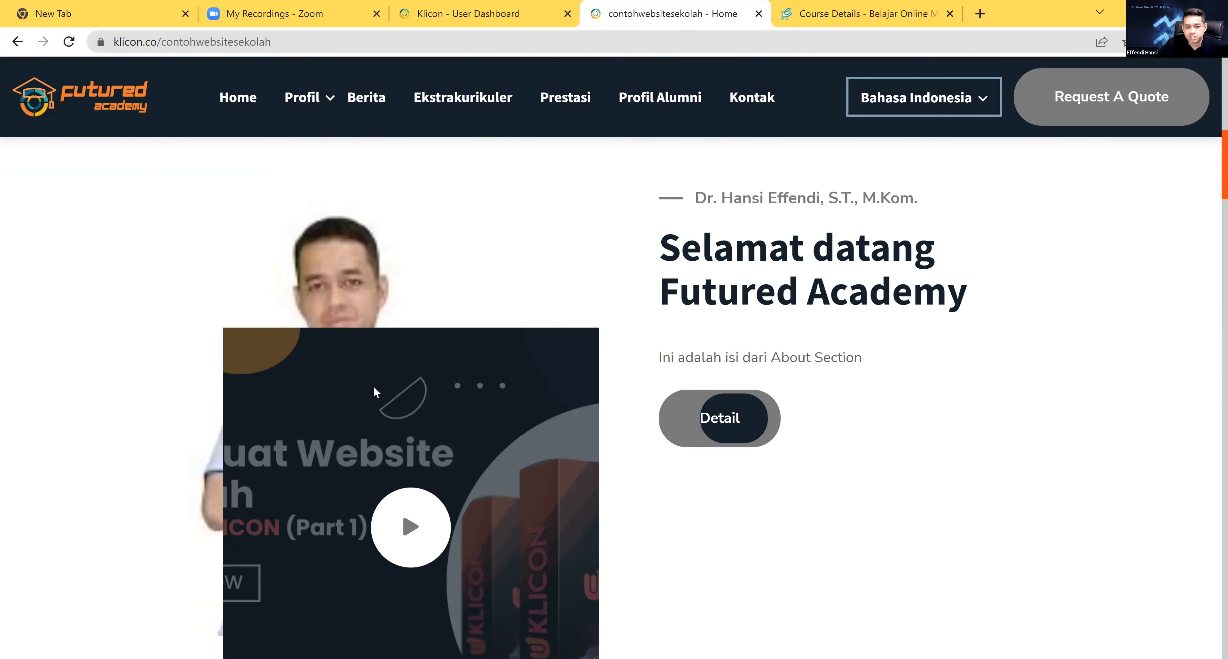
scroll(433, 472, "down", 2)
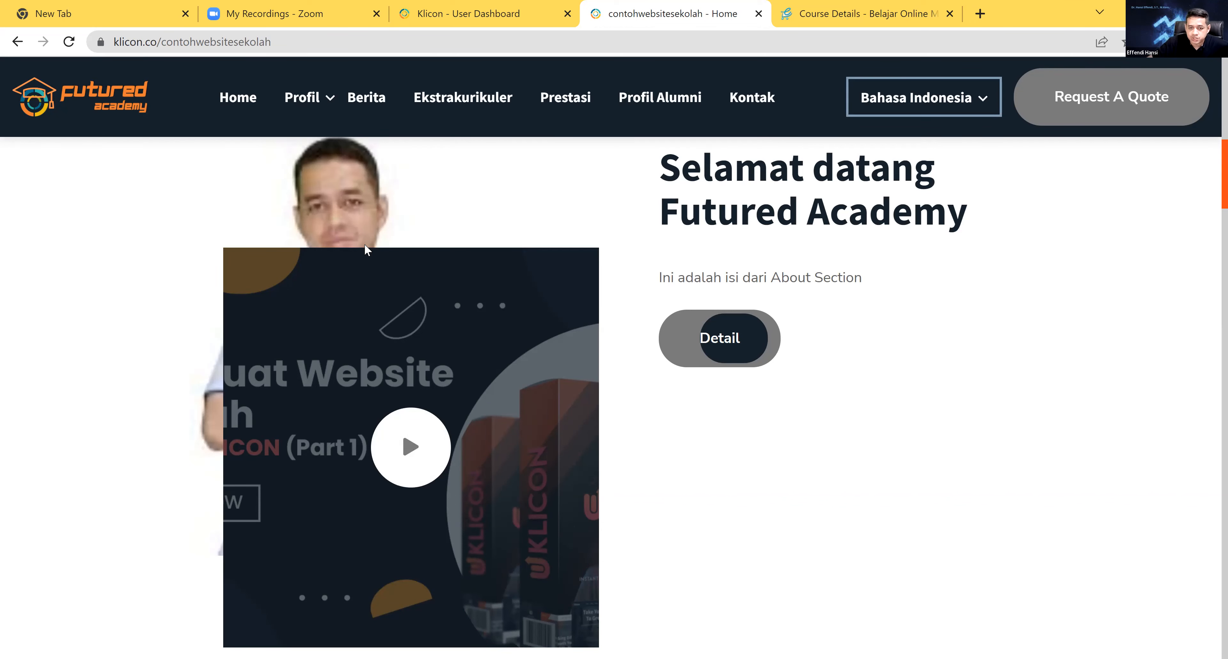
scroll(913, 380, "up", 2)
Review the public home page's hero banner, About section and Lowongan Kerja section, along with the Profil submenu entries
scroll(911, 379, "up", 5)
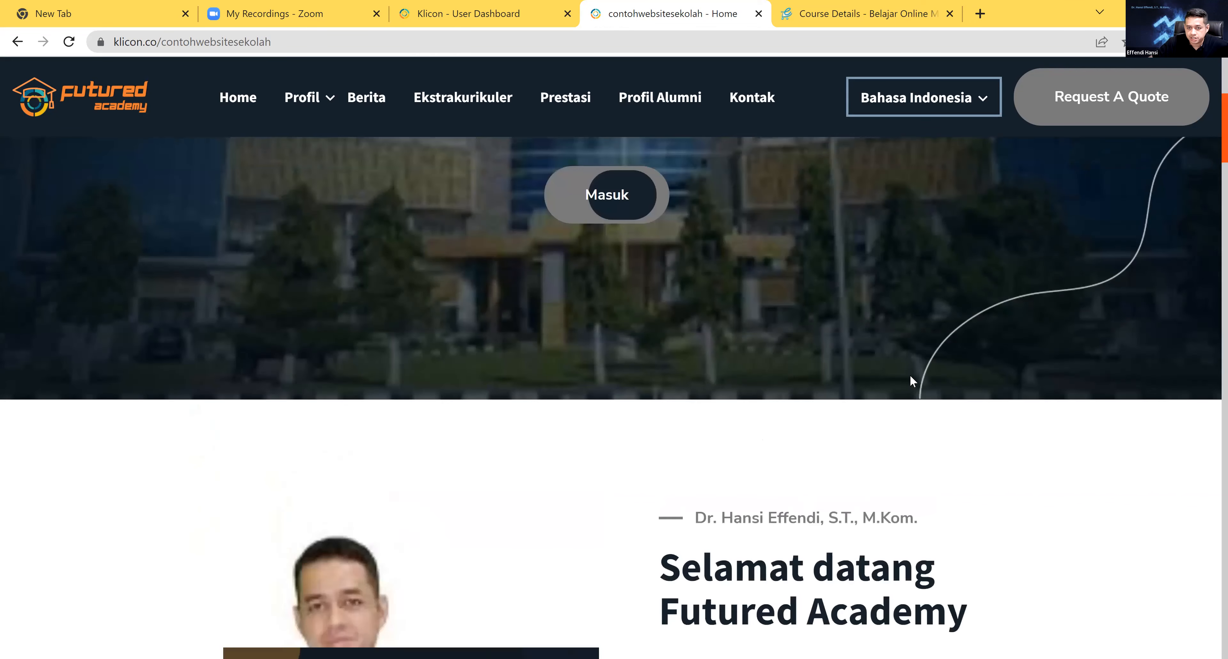
scroll(911, 376, "up", 7)
scroll(911, 367, "down", 15)
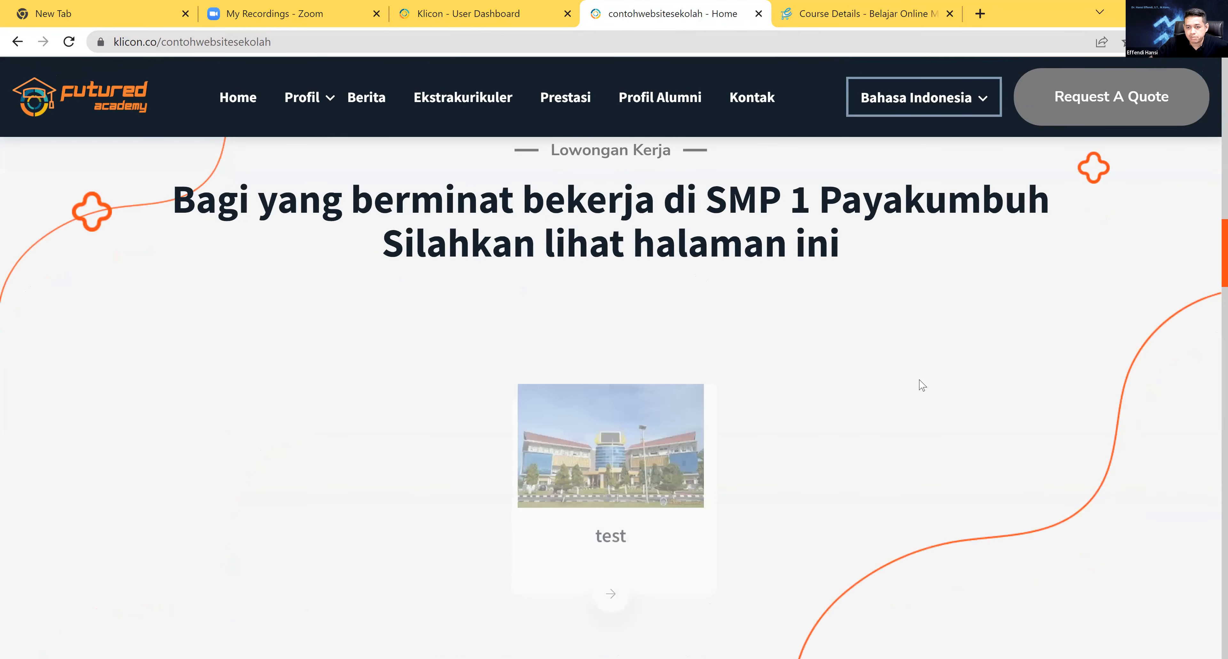
scroll(921, 381, "up", 15)
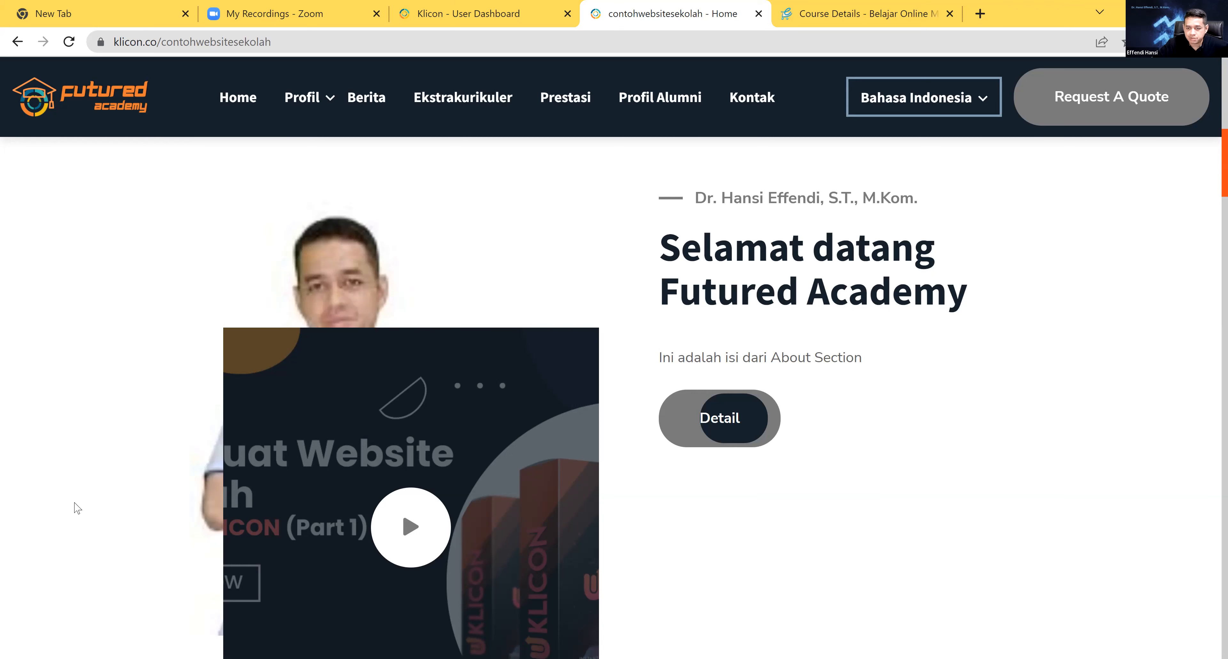
scroll(732, 537, "down", 3)
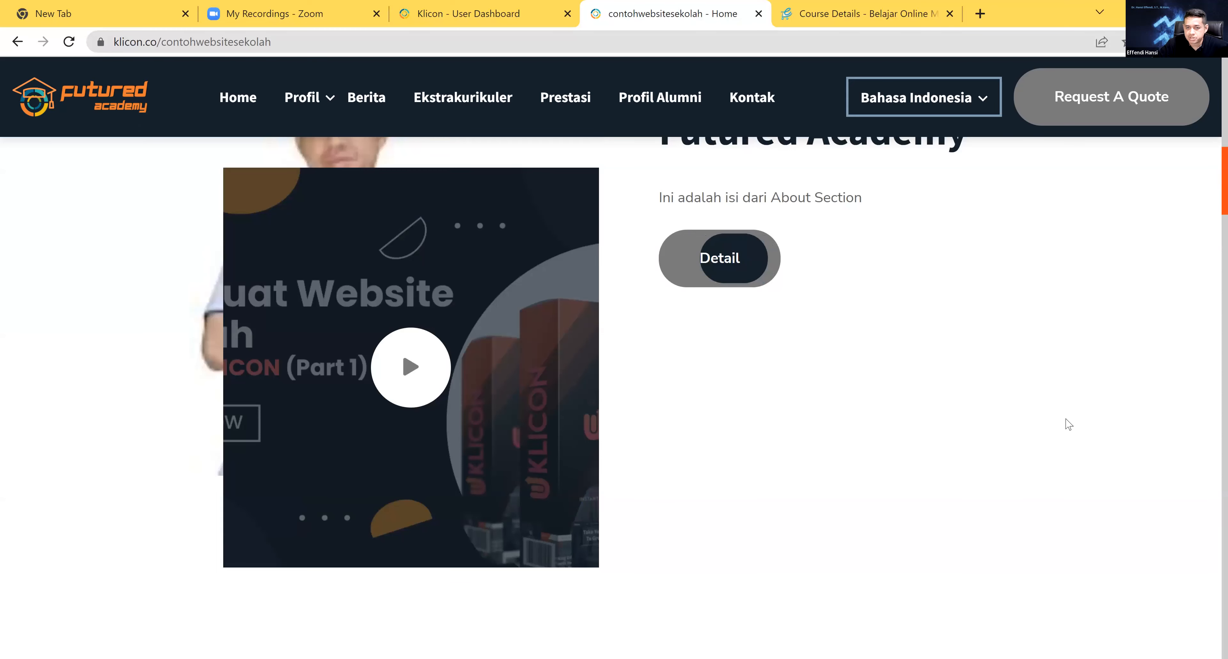
scroll(1064, 426, "up", 5)
scroll(1064, 425, "up", 5)
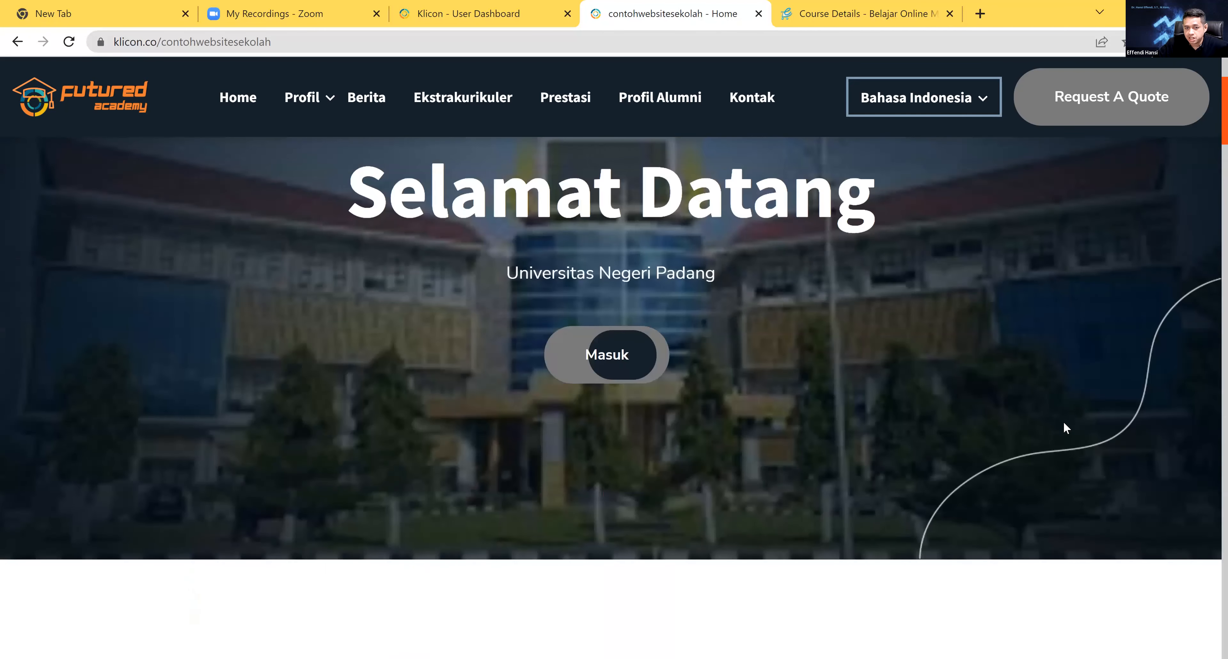
scroll(1064, 421, "down", 4)
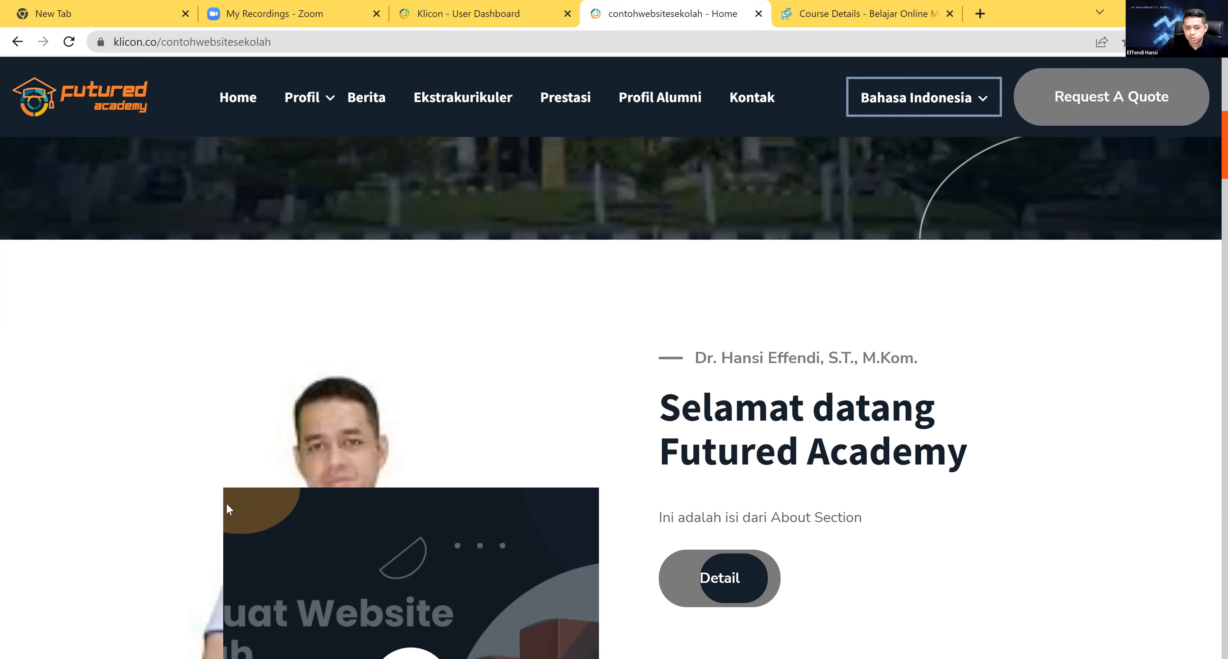
scroll(272, 522, "down", 3)
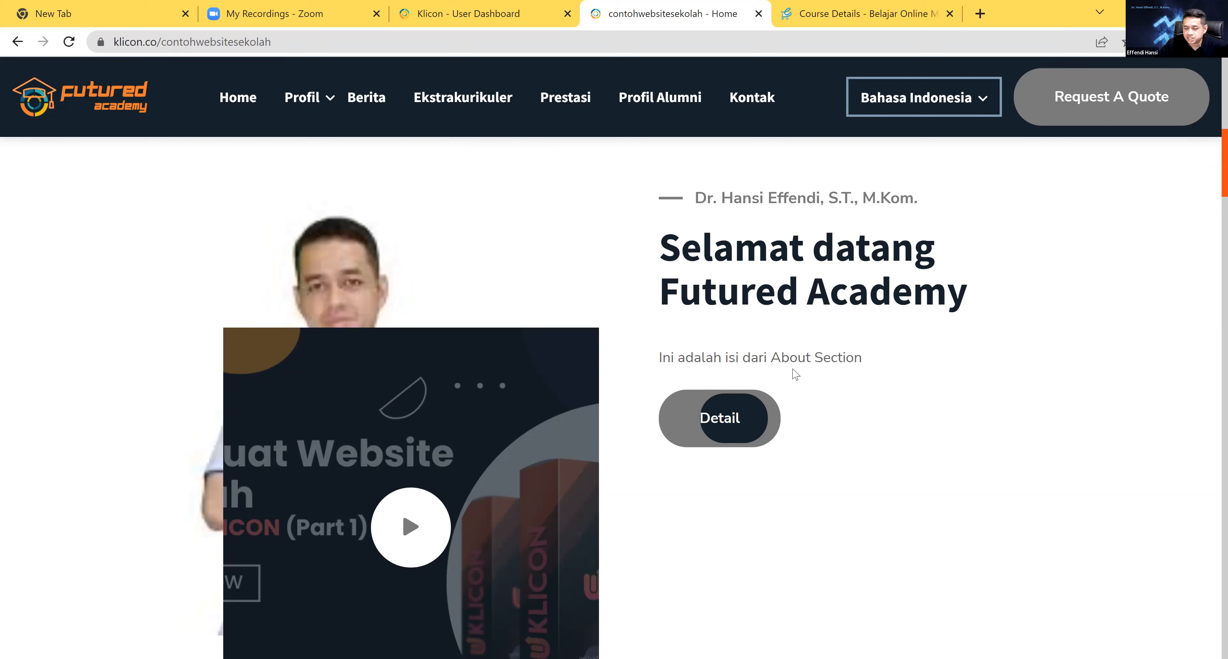
mouse_move(303, 102)
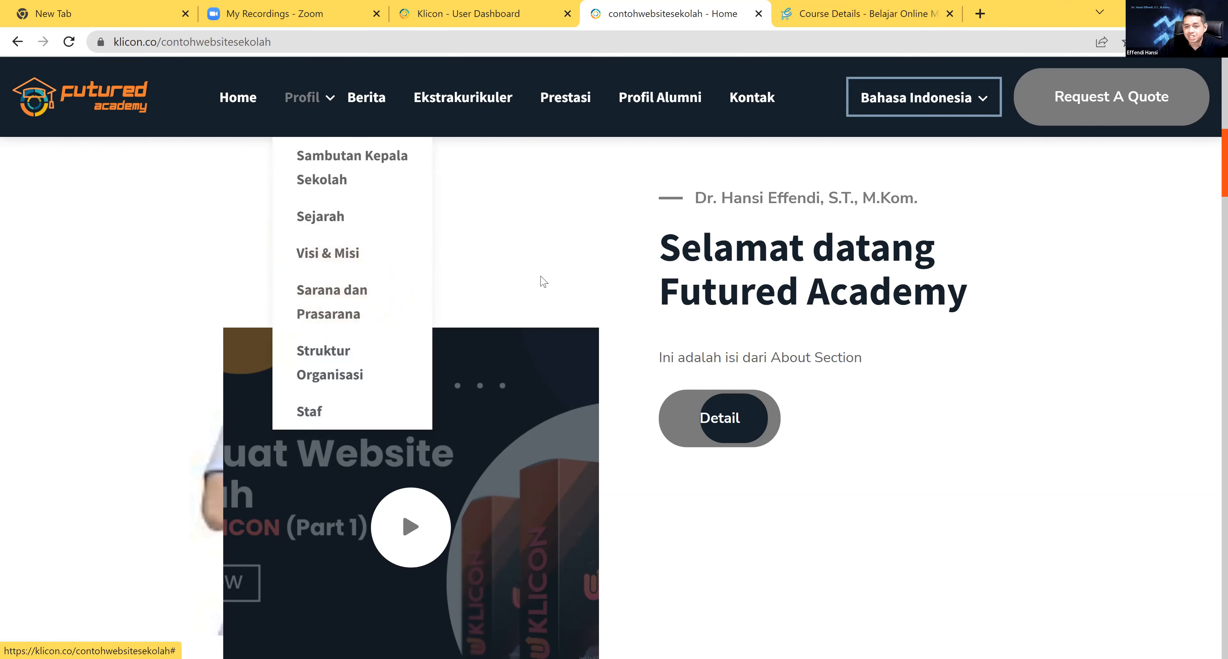
scroll(365, 353, "up", 1)
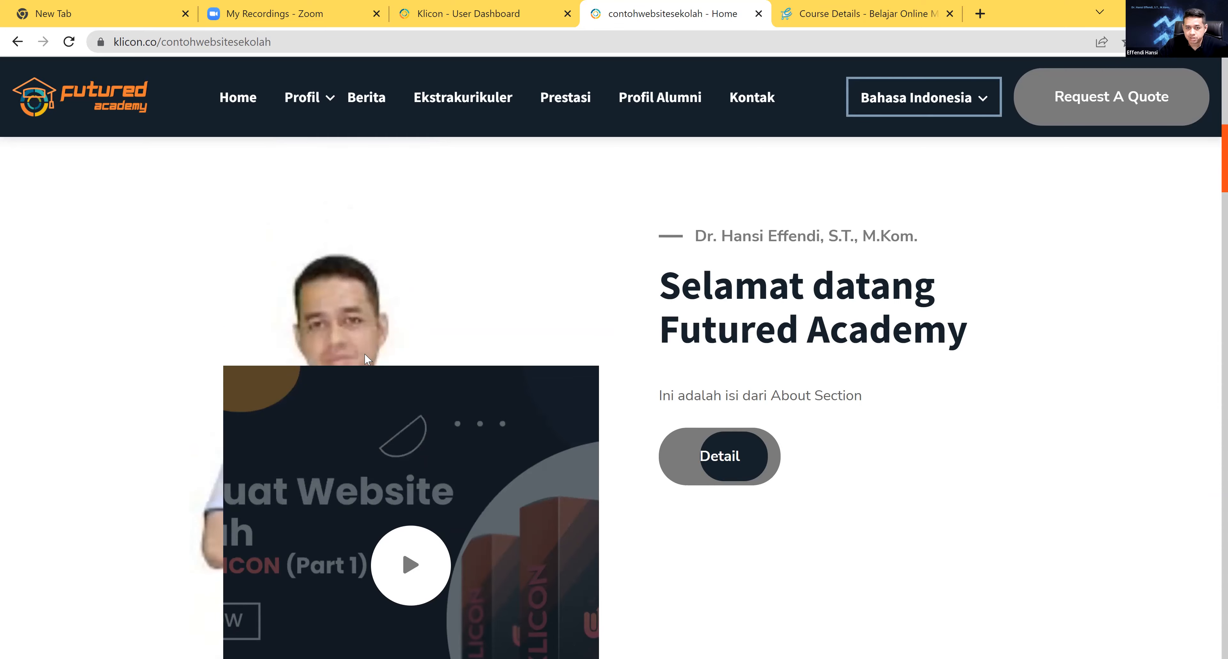
scroll(365, 353, "up", 10)
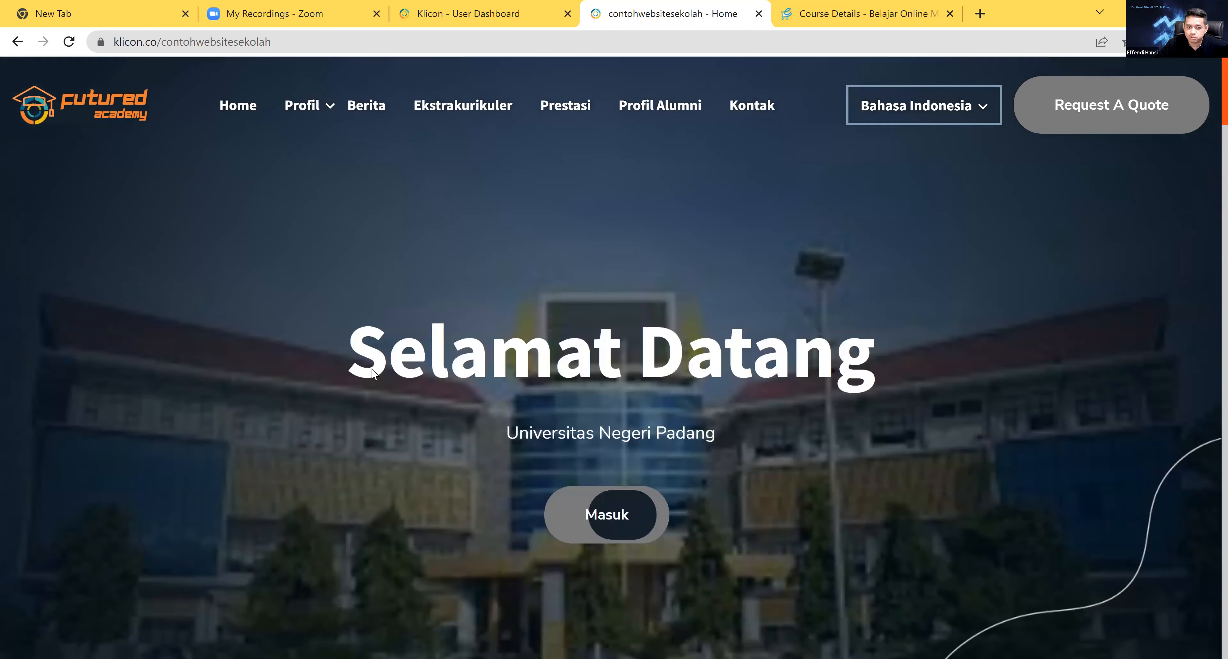
scroll(373, 373, "down", 10)
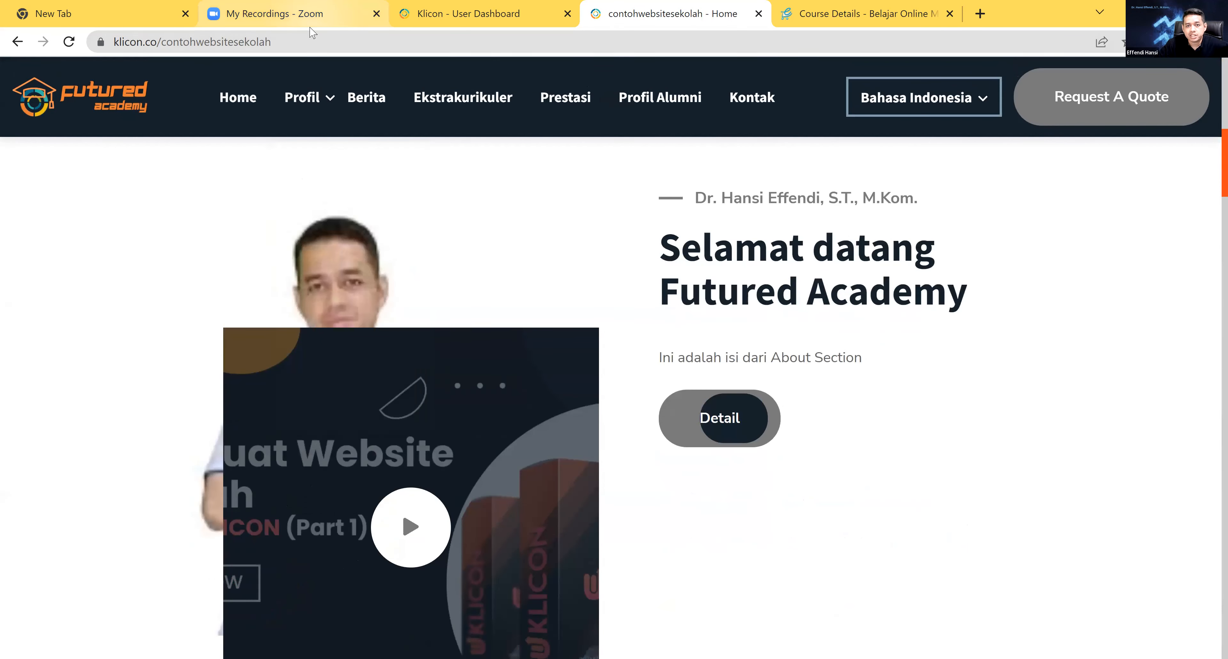
Return to the Klicon dashboard and open the home page's Counter Information list for Bahasa Indonesia
key("ctrl+shift+Tab")
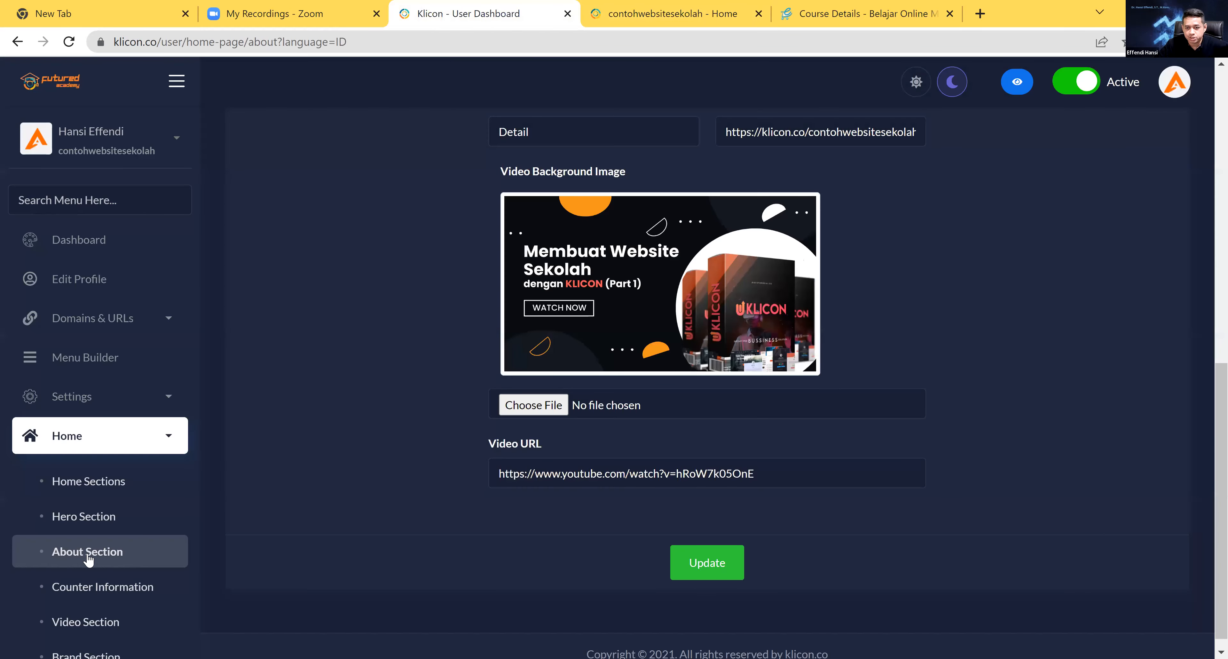
scroll(403, 356, "down", 1)
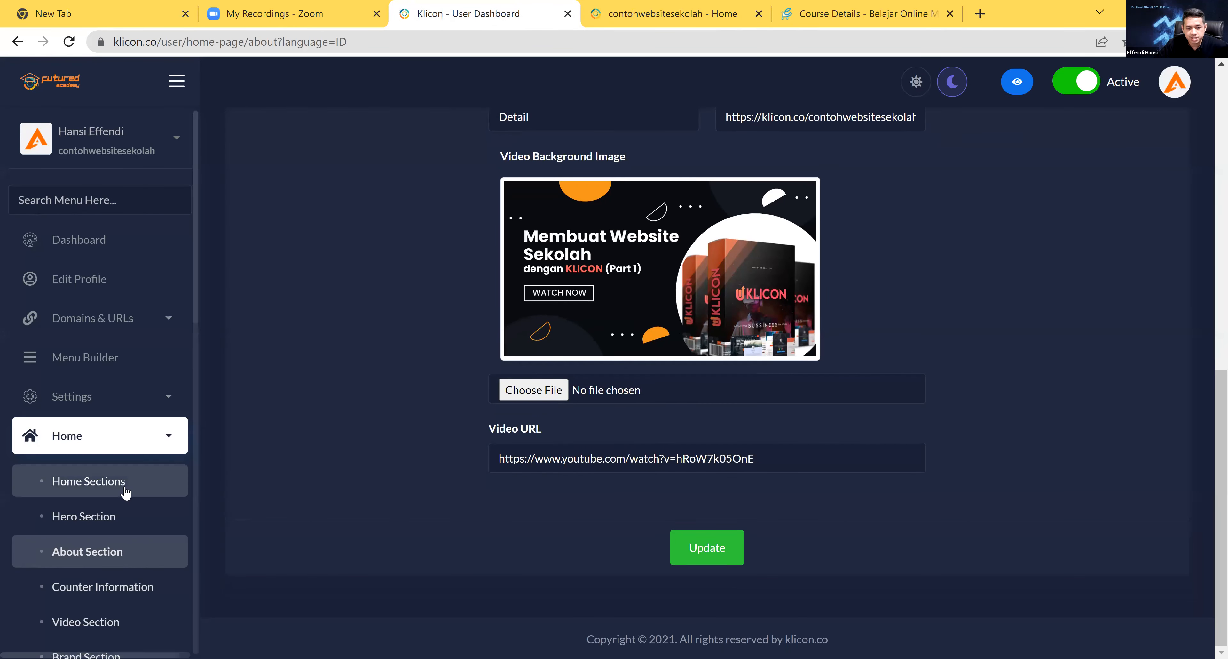
scroll(94, 437, "down", 3)
left_click(86, 438)
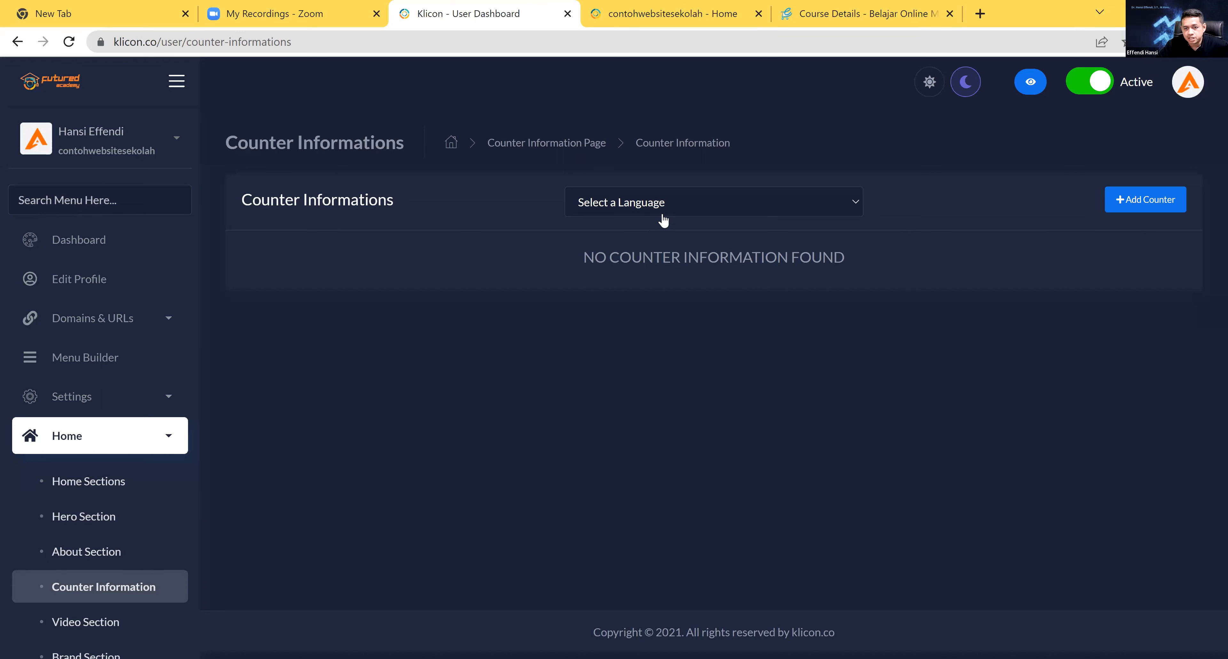
left_click(675, 213)
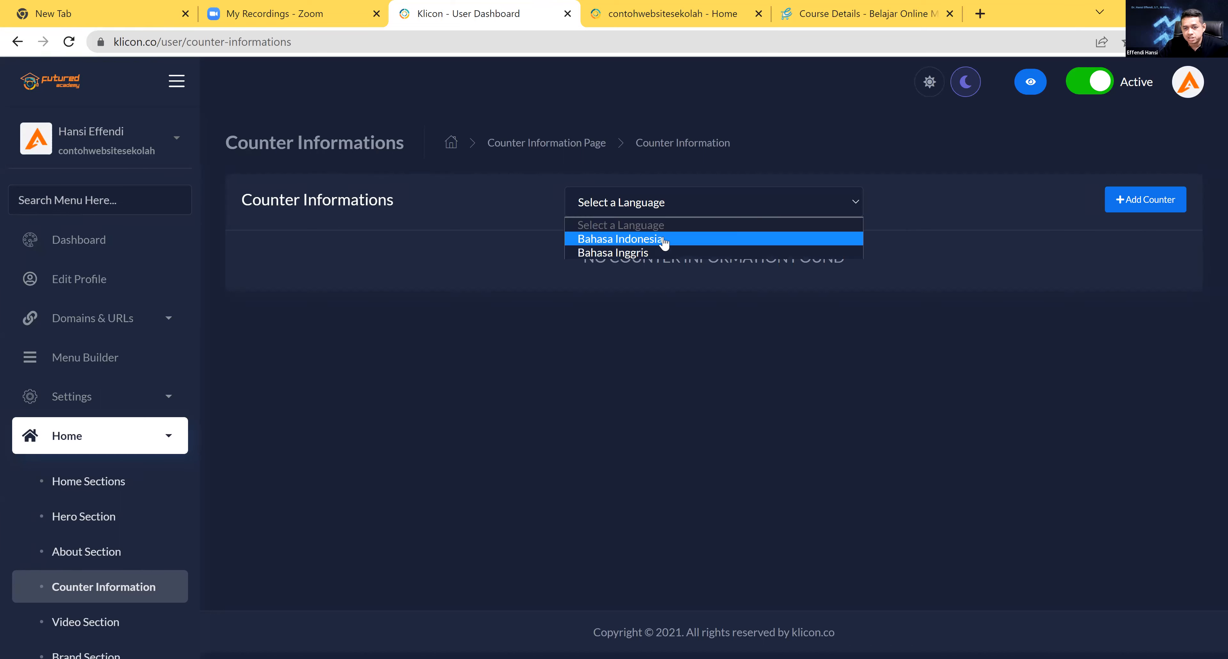
key("Return")
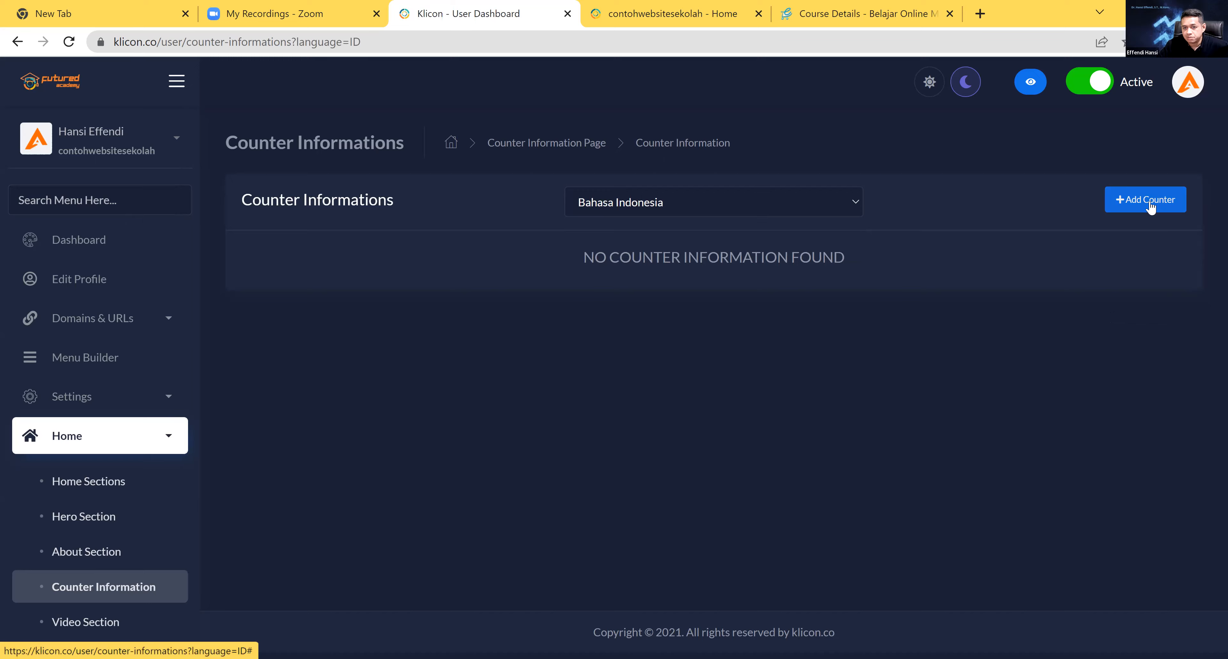
Start adding a new counter and set its language to Bahasa Indonesia
left_click(1147, 200)
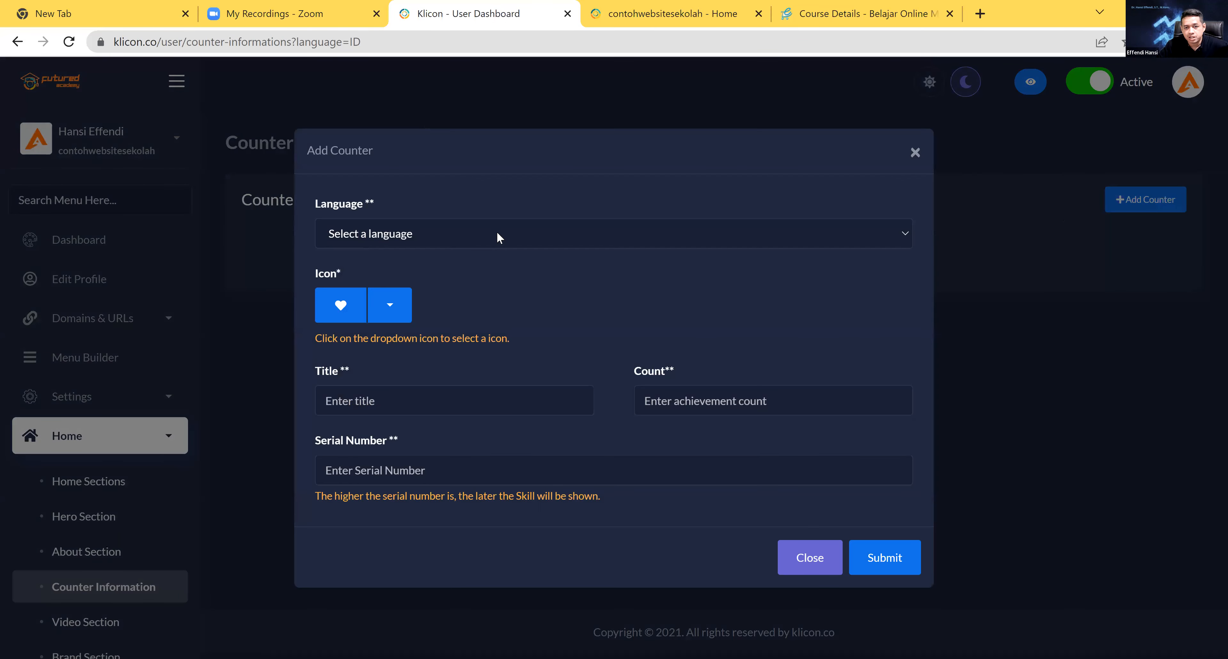
left_click(496, 234)
left_click(442, 268)
Search the new counter's icon picker for "counter" and "down counter", and close it without choosing an icon
left_click(393, 311)
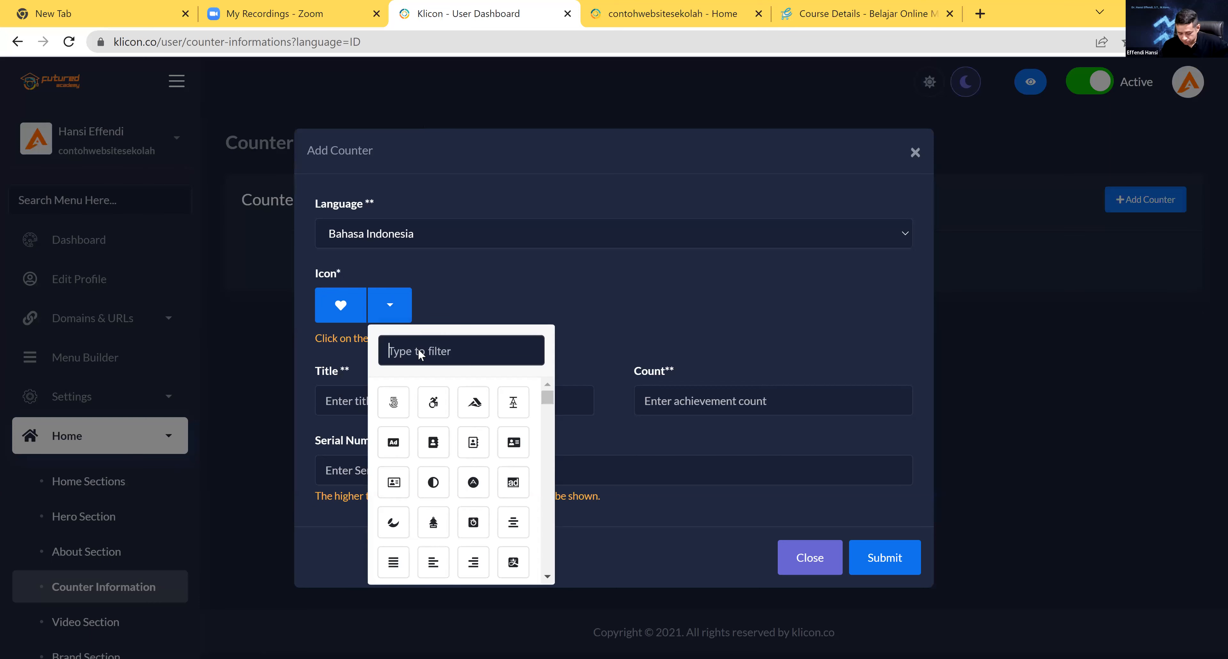
type("counter")
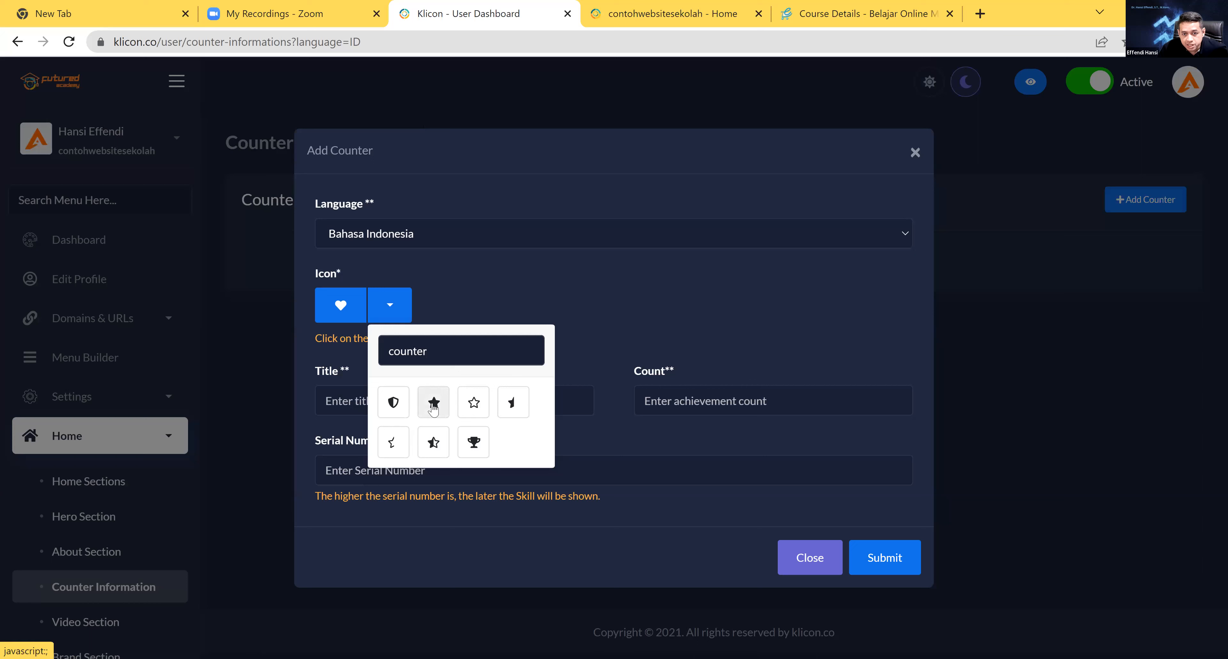
left_click_drag(427, 351, 387, 351)
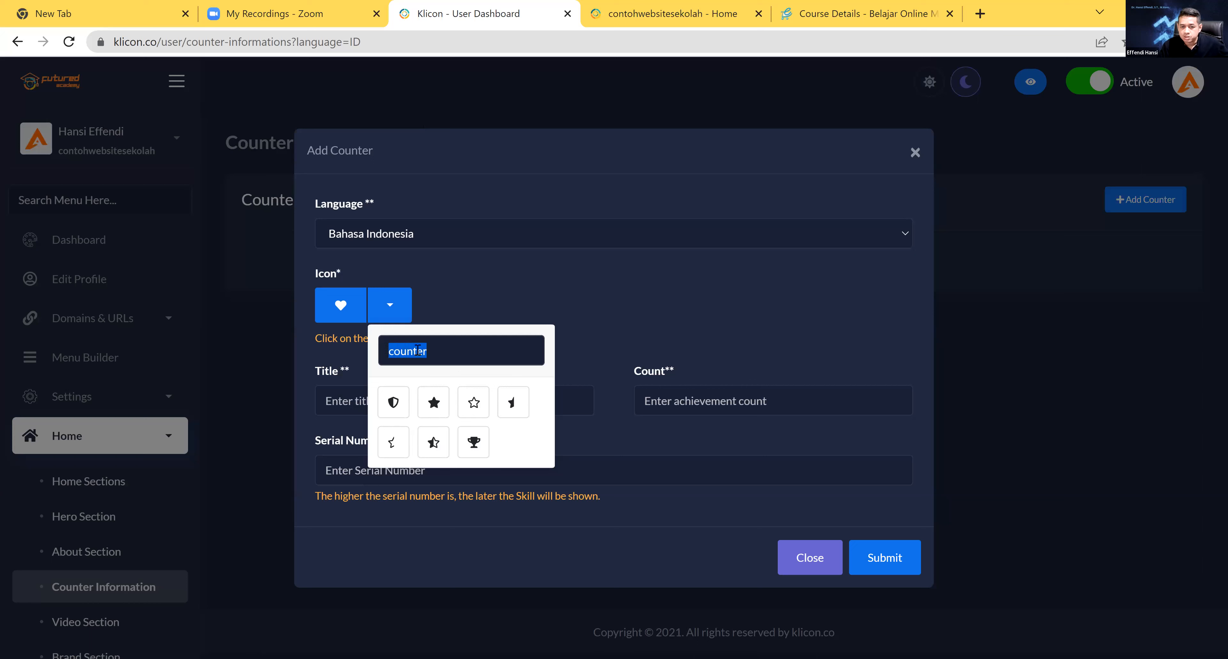
key("Left")
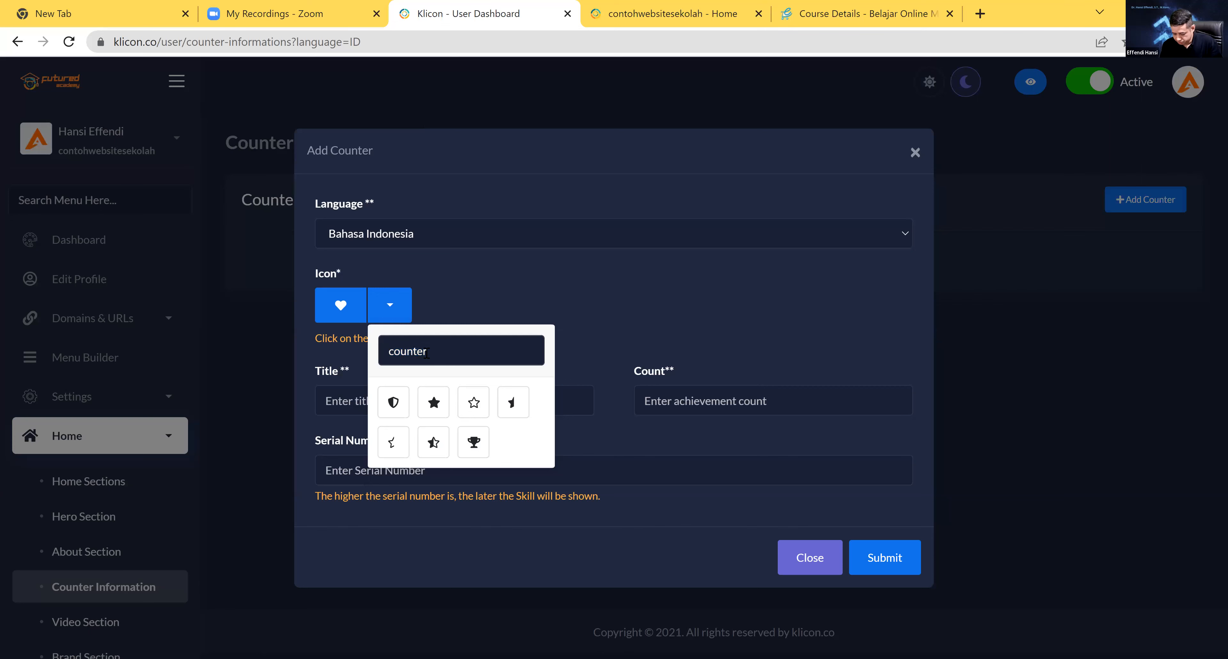
type("down")
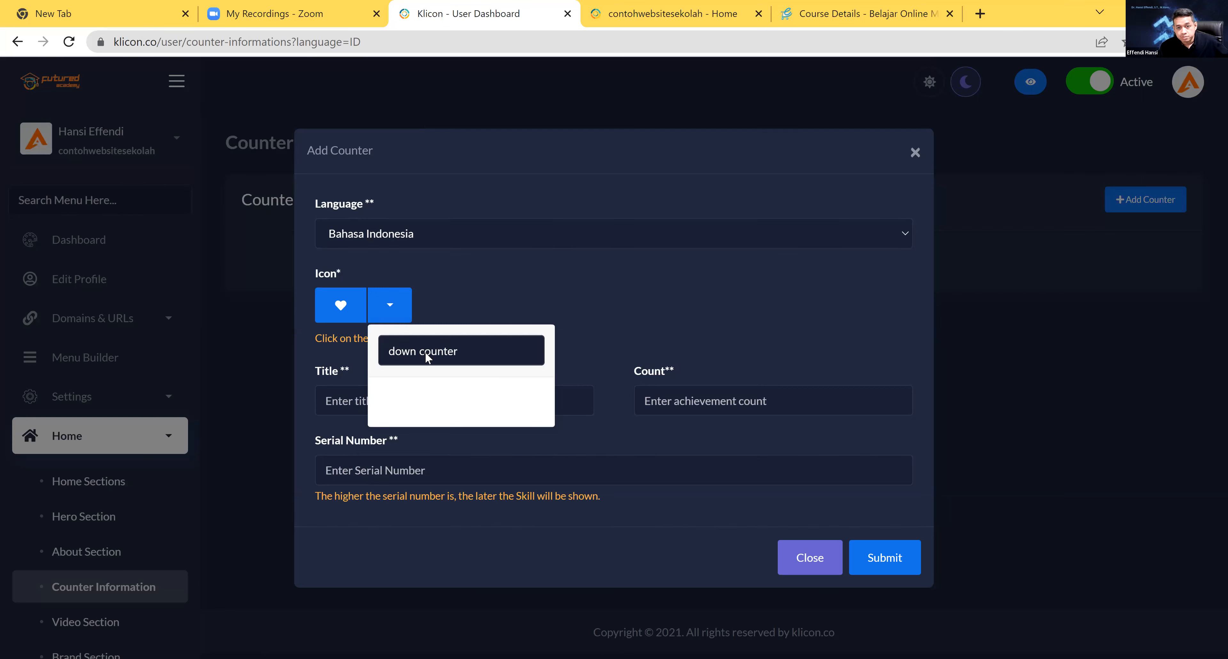
left_click_drag(494, 354, 364, 380)
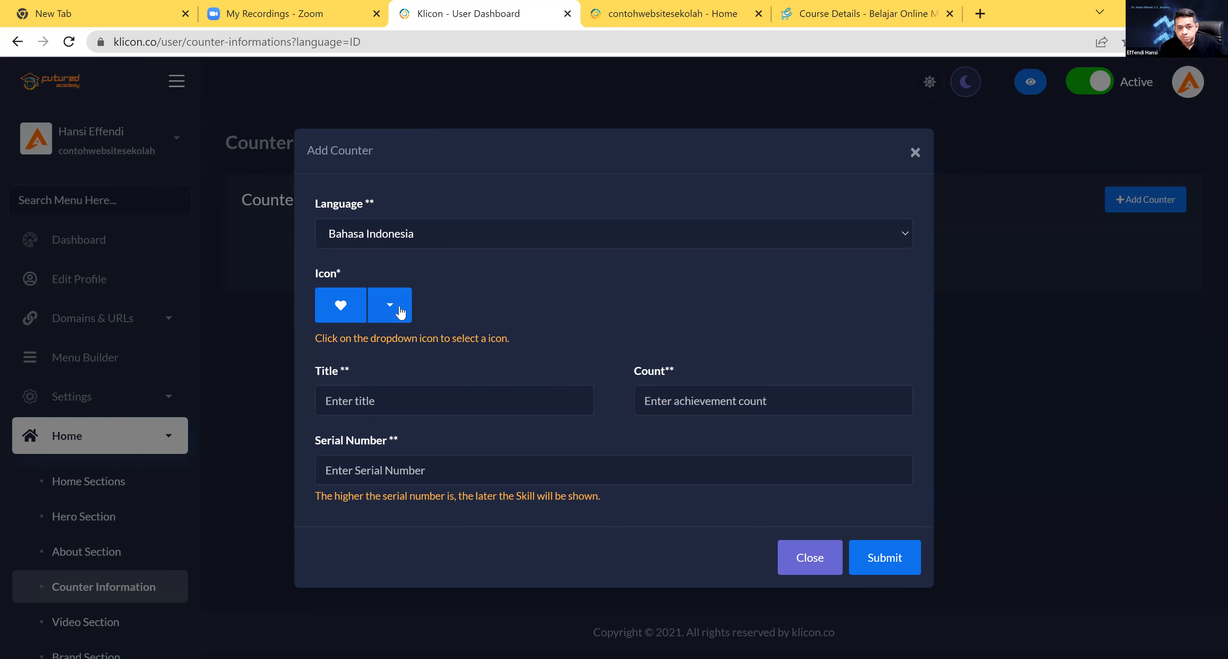
left_click(400, 312)
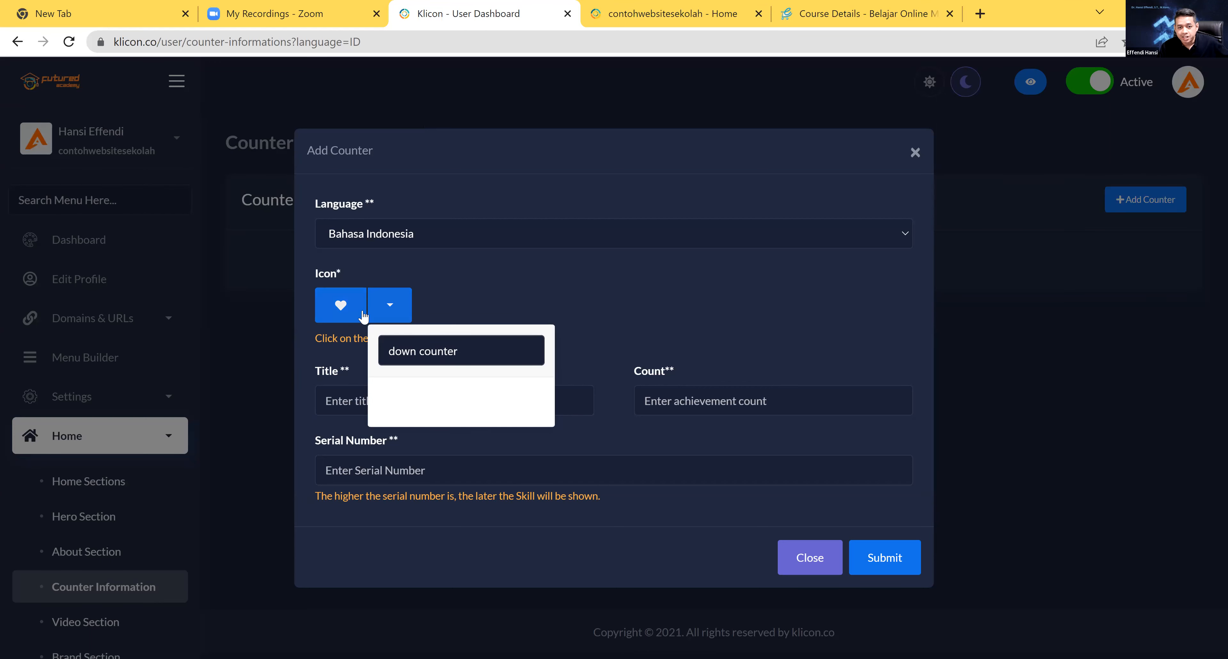
left_click(516, 304)
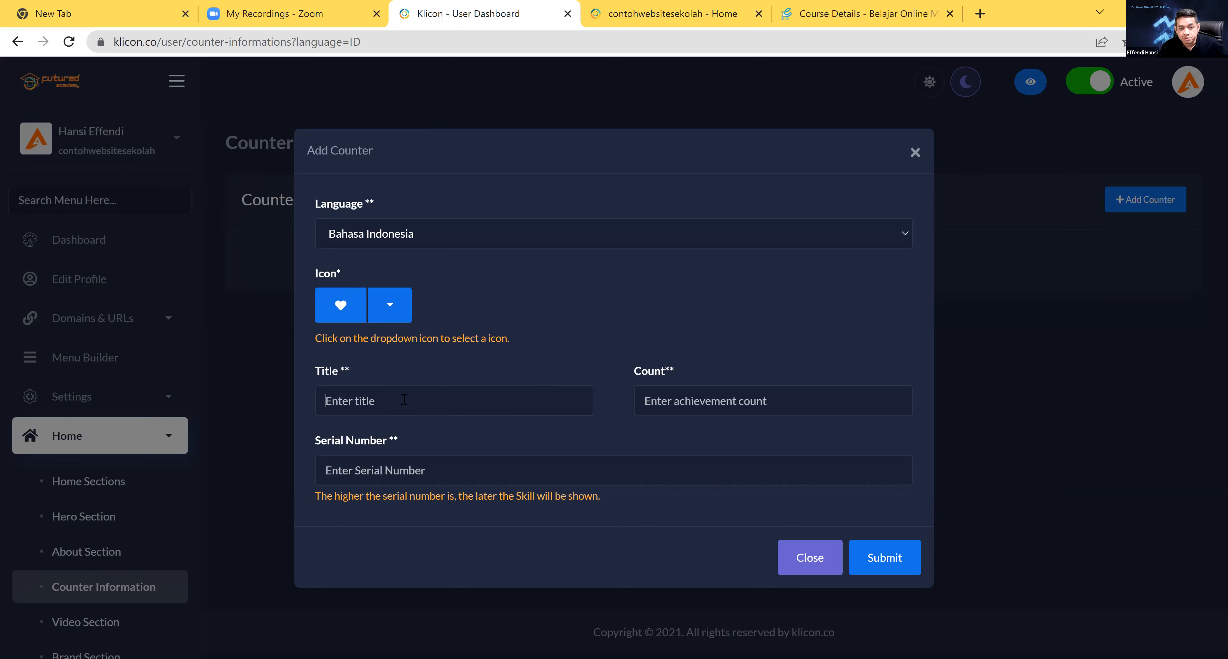
Enter "Title Counter" as the title, 1000 as the count and 1 as the serial number, and submit the counter
type("T")
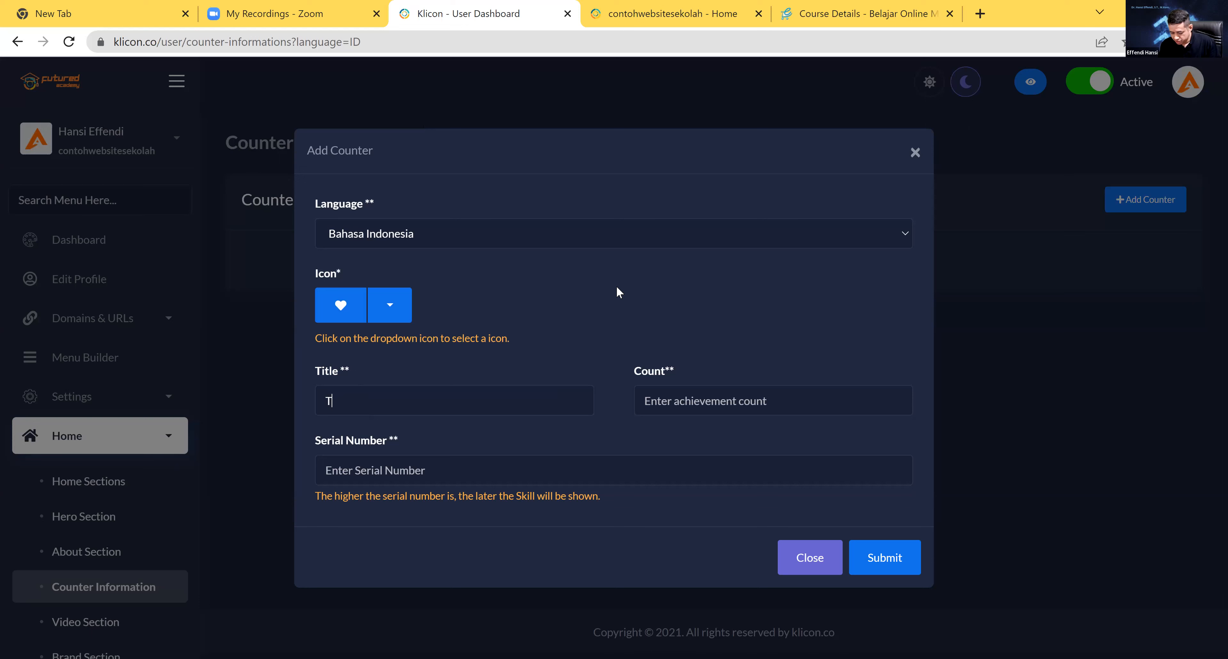
type("itle Counter")
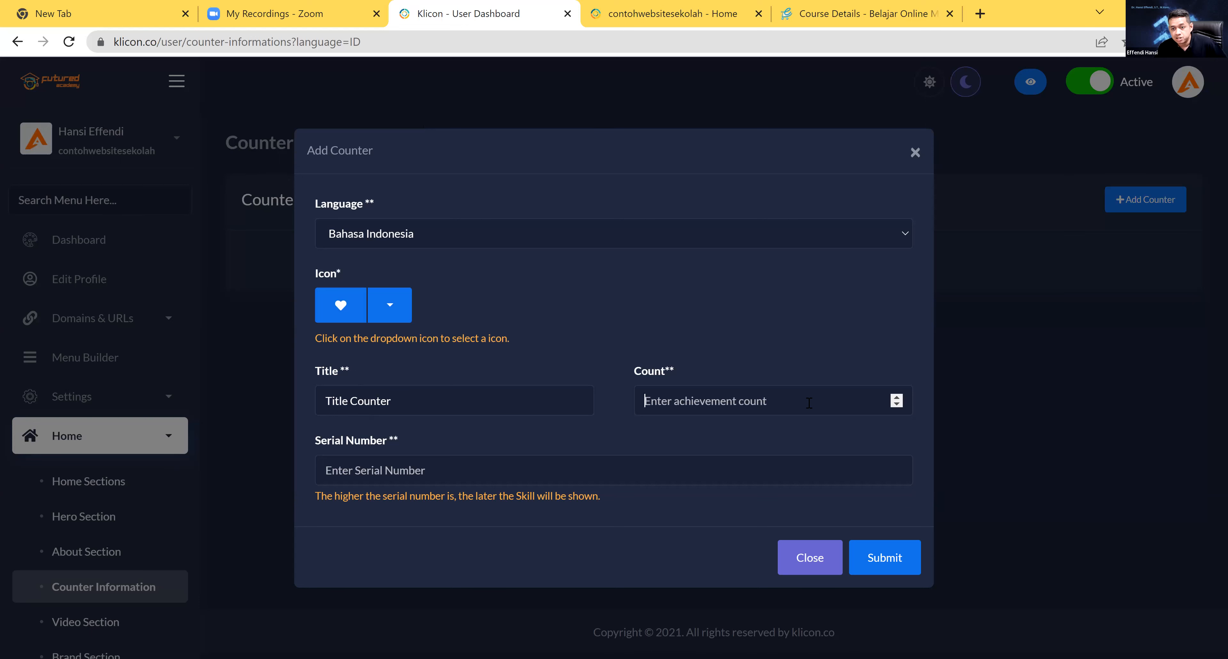
type("1")
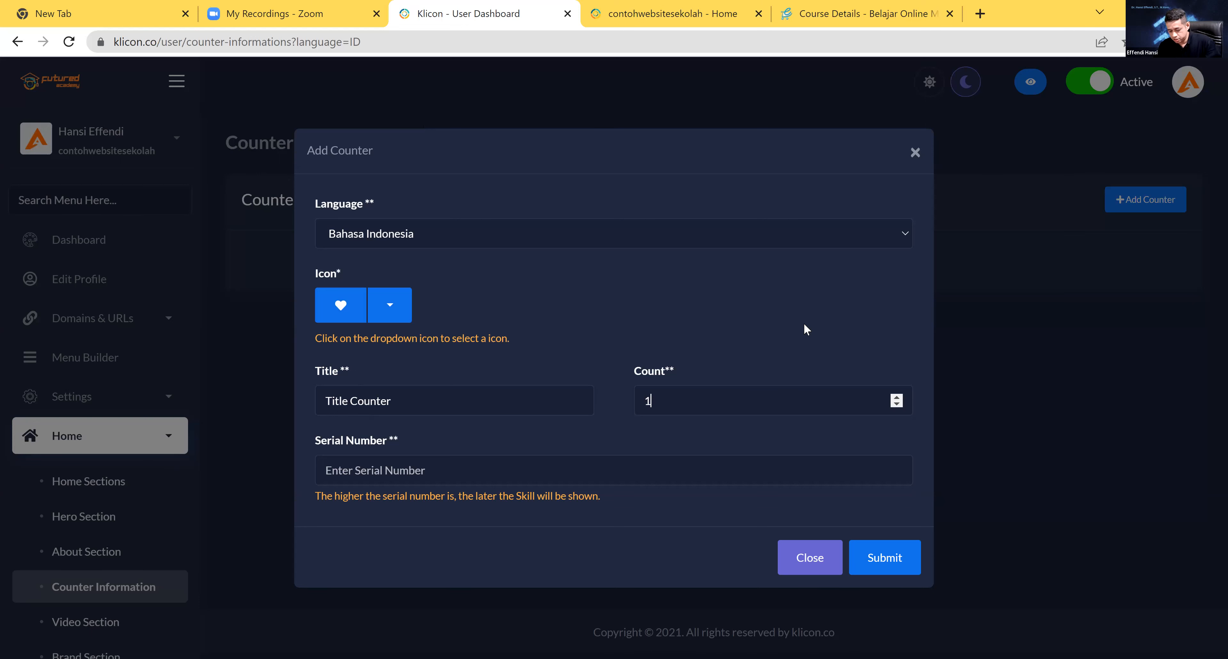
type("000")
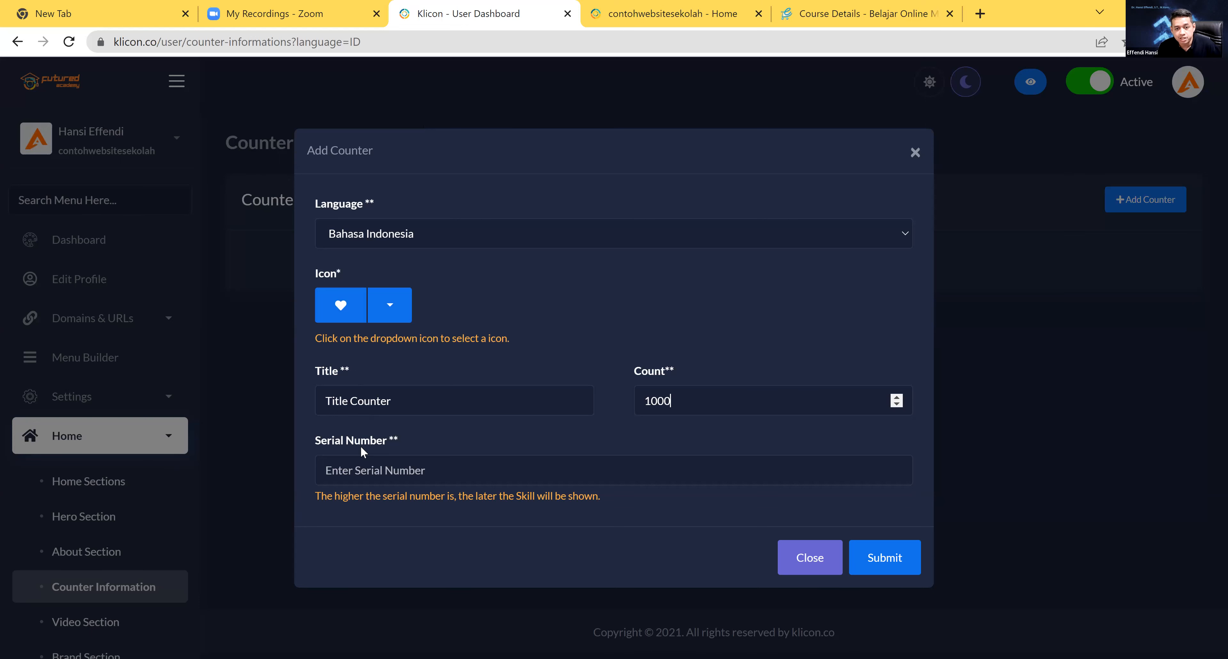
left_click(335, 475)
type("1")
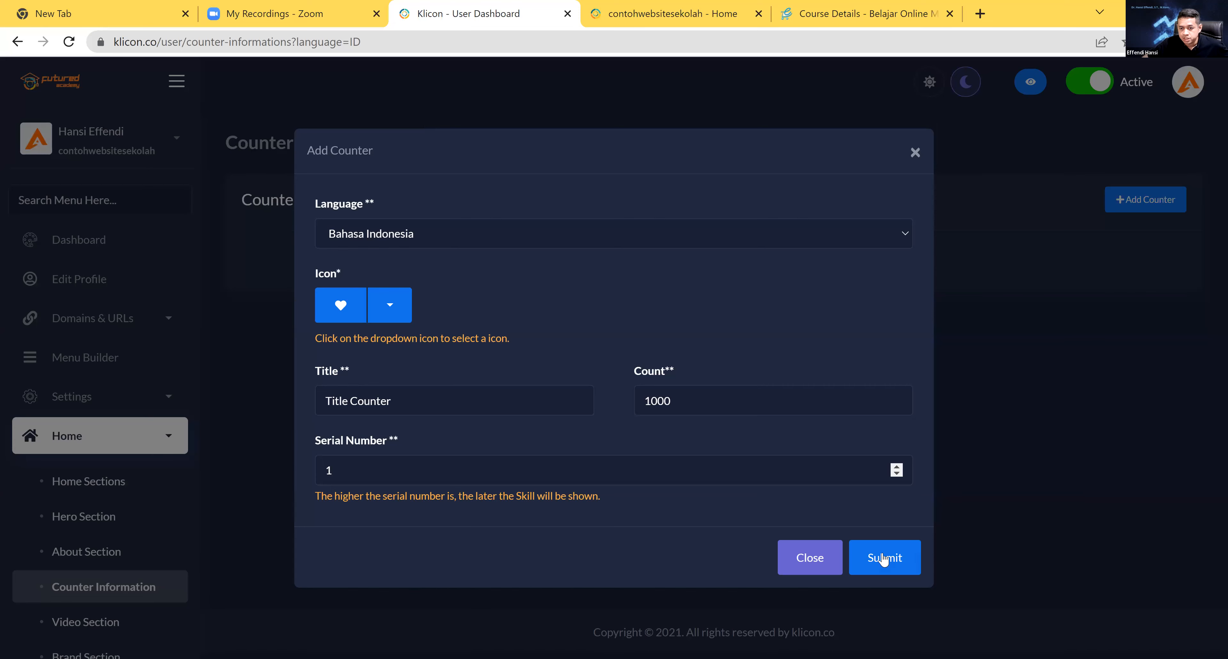
key("Return")
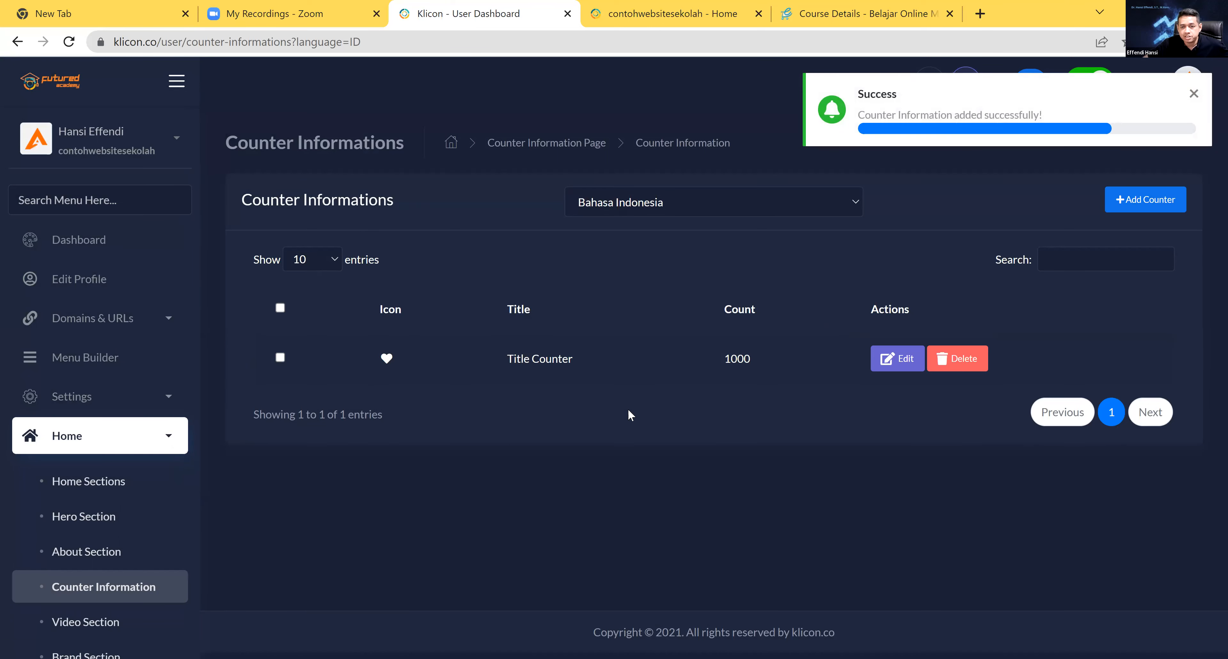
Switch to the public home page and examine the counter block and the sections around it
left_click(609, 30)
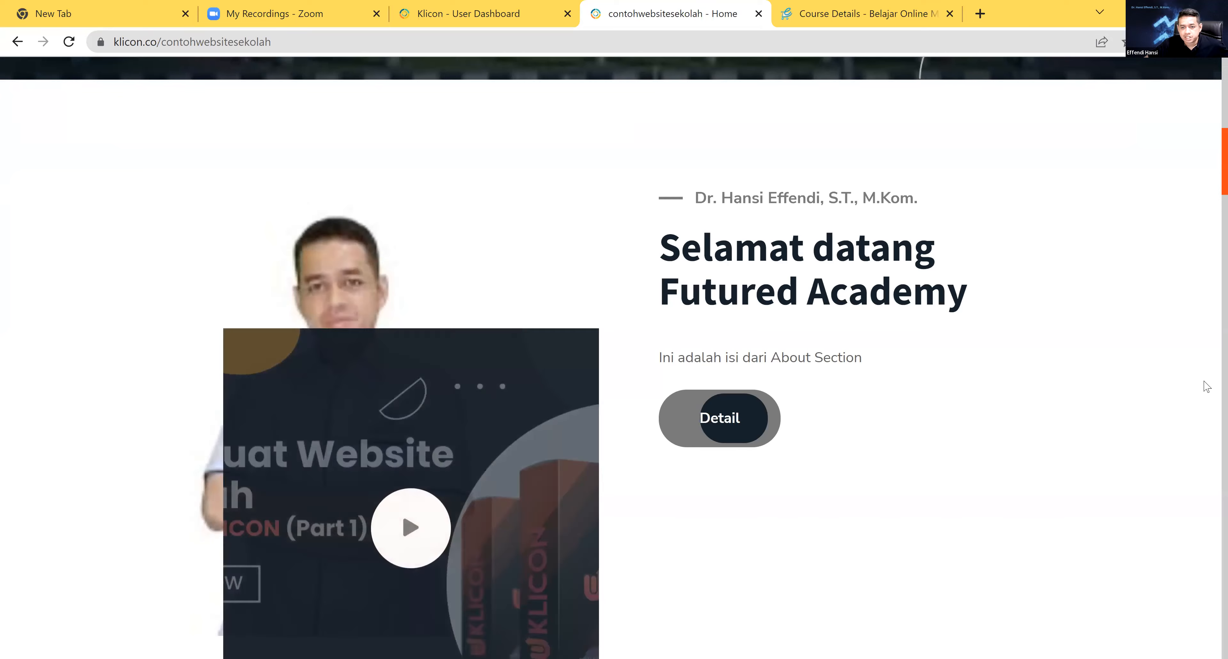
scroll(1207, 386, "down", 7)
scroll(1207, 386, "down", 10)
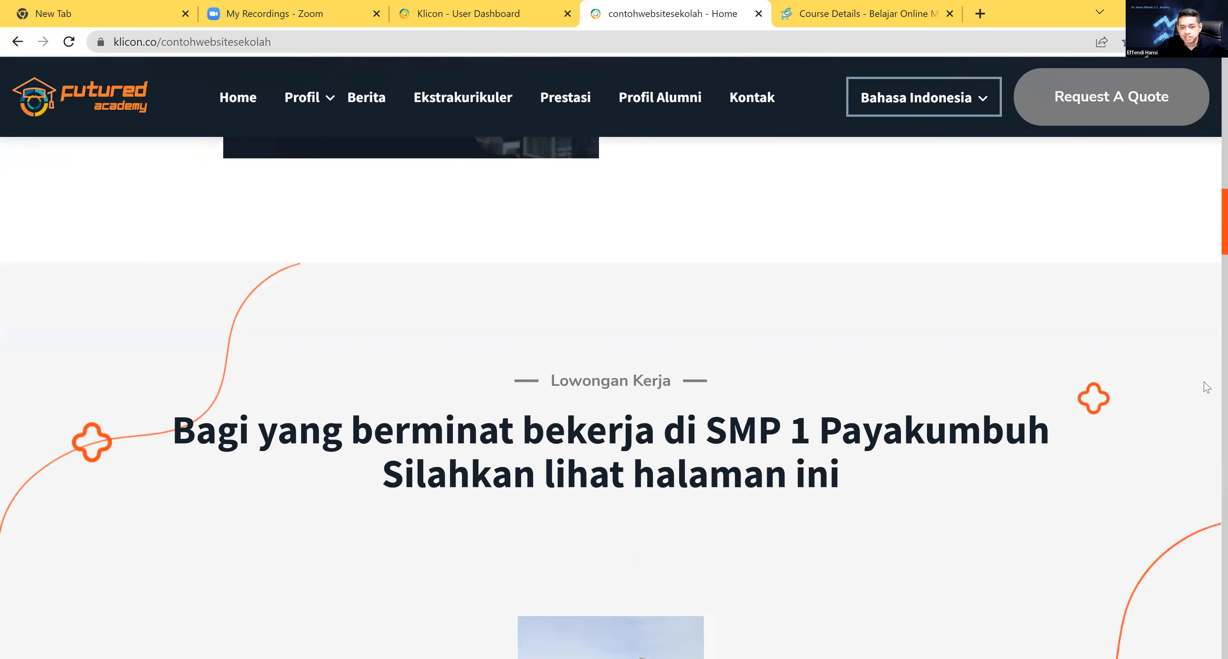
scroll(1207, 386, "down", 4)
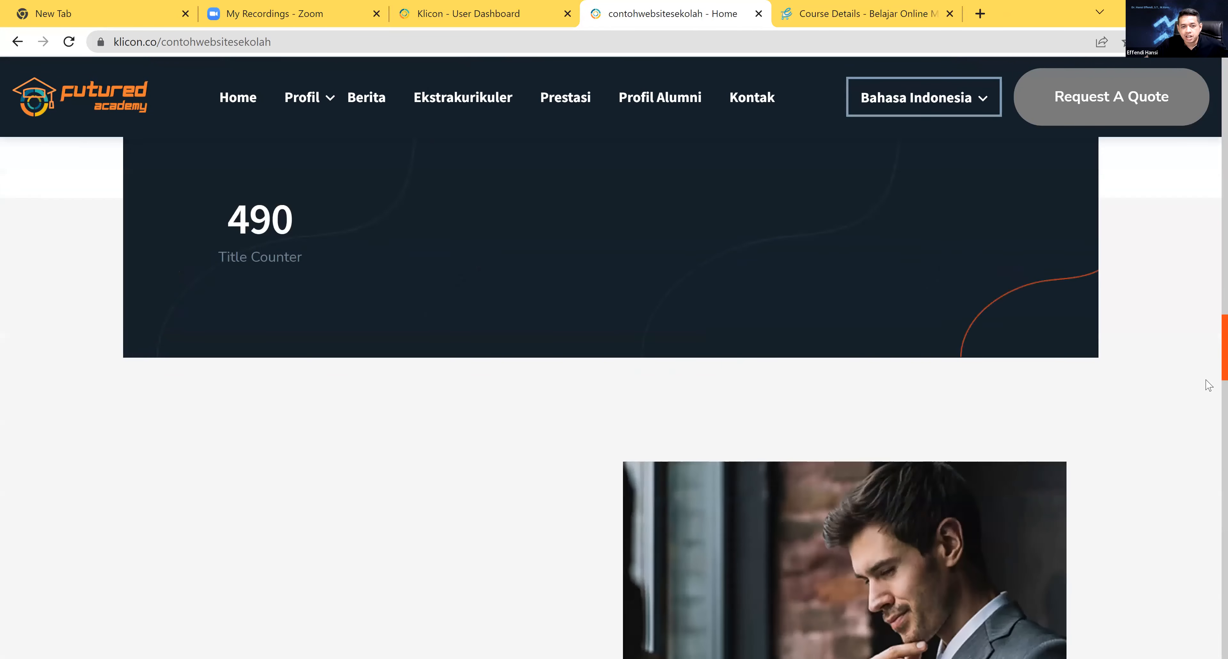
scroll(1208, 386, "up", 6)
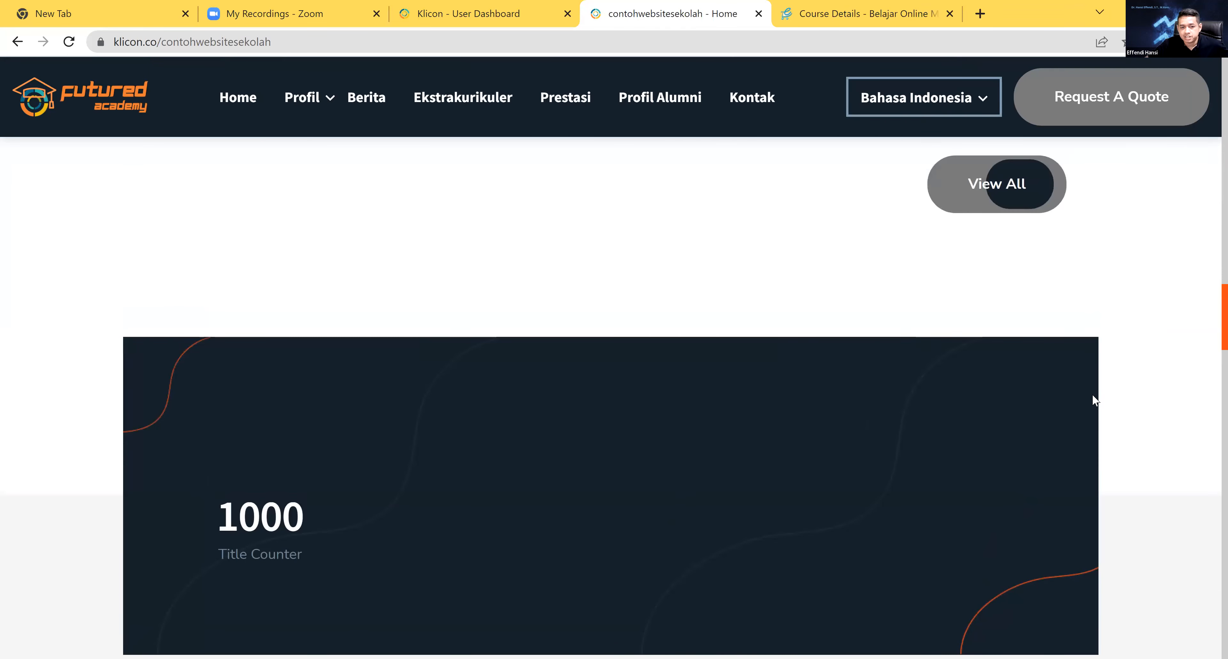
scroll(1095, 399, "down", 3)
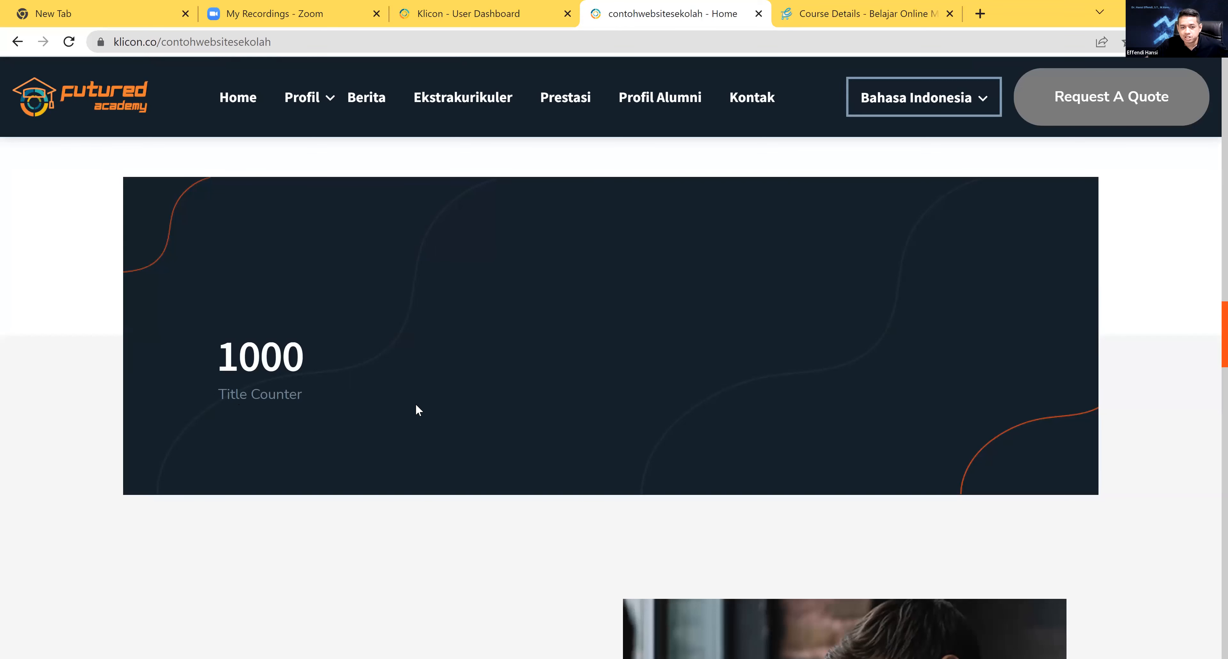
scroll(582, 372, "down", 6)
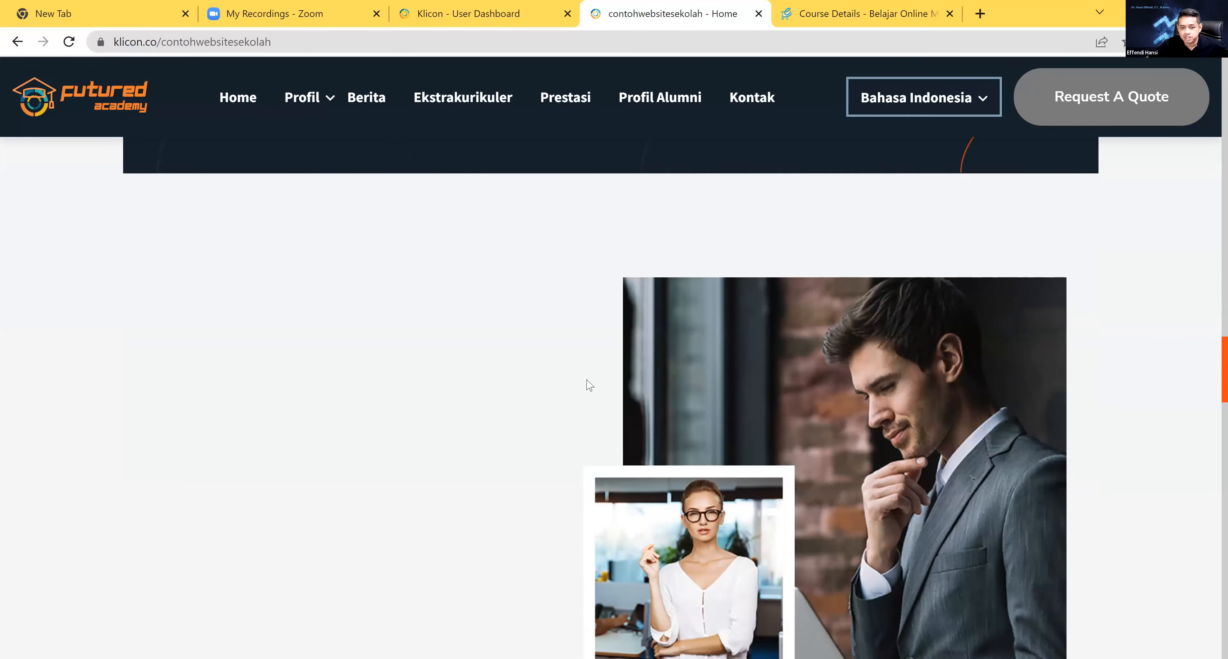
scroll(586, 379, "down", 3)
scroll(588, 384, "up", 6)
scroll(44, 356, "up", 3)
scroll(395, 548, "down", 3)
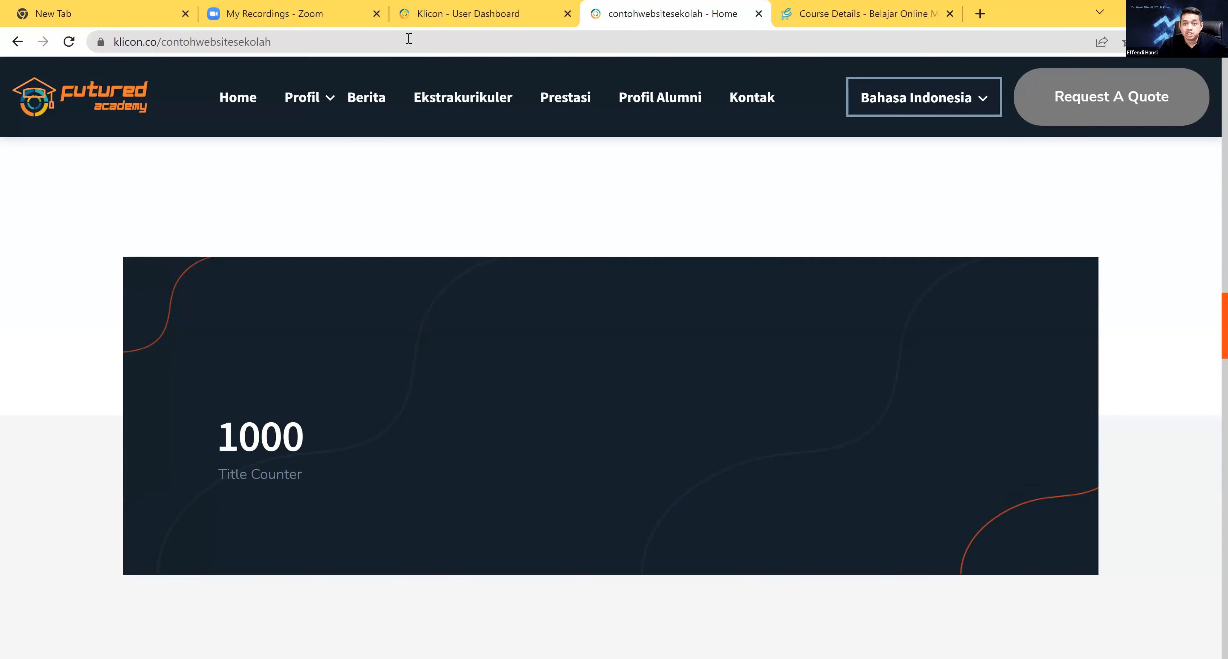
Check the Title Counter entry's edit form in the dashboard and go back to the counter list
left_click(458, 14)
left_click(903, 360)
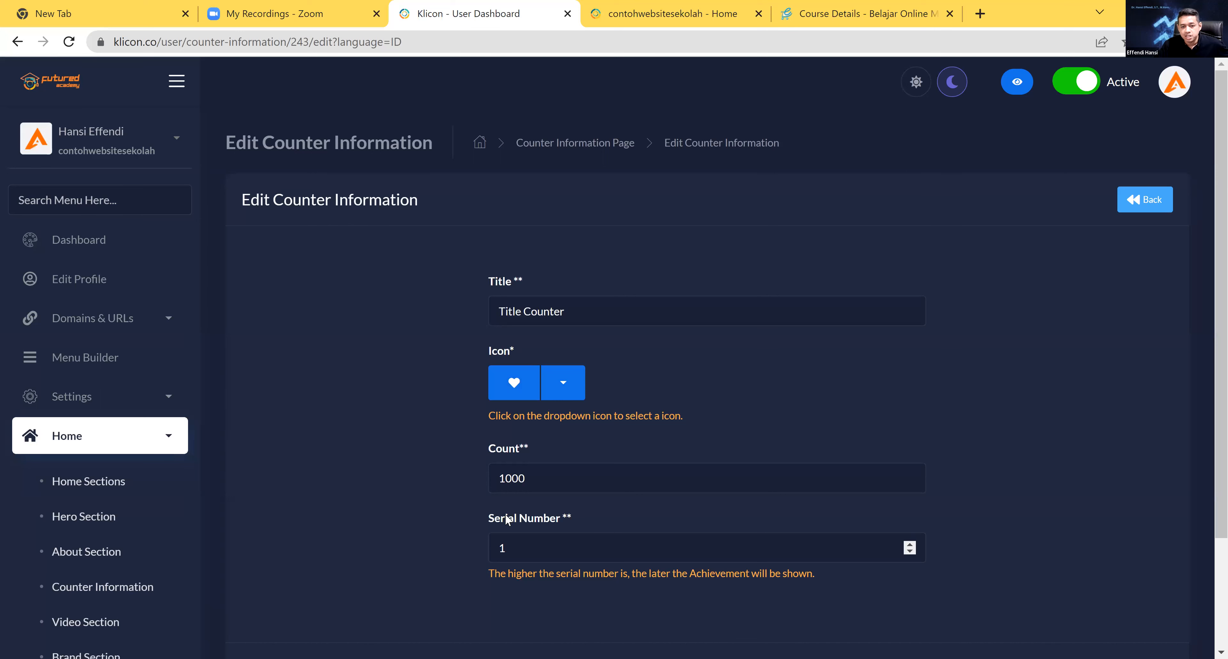
left_click(1159, 202)
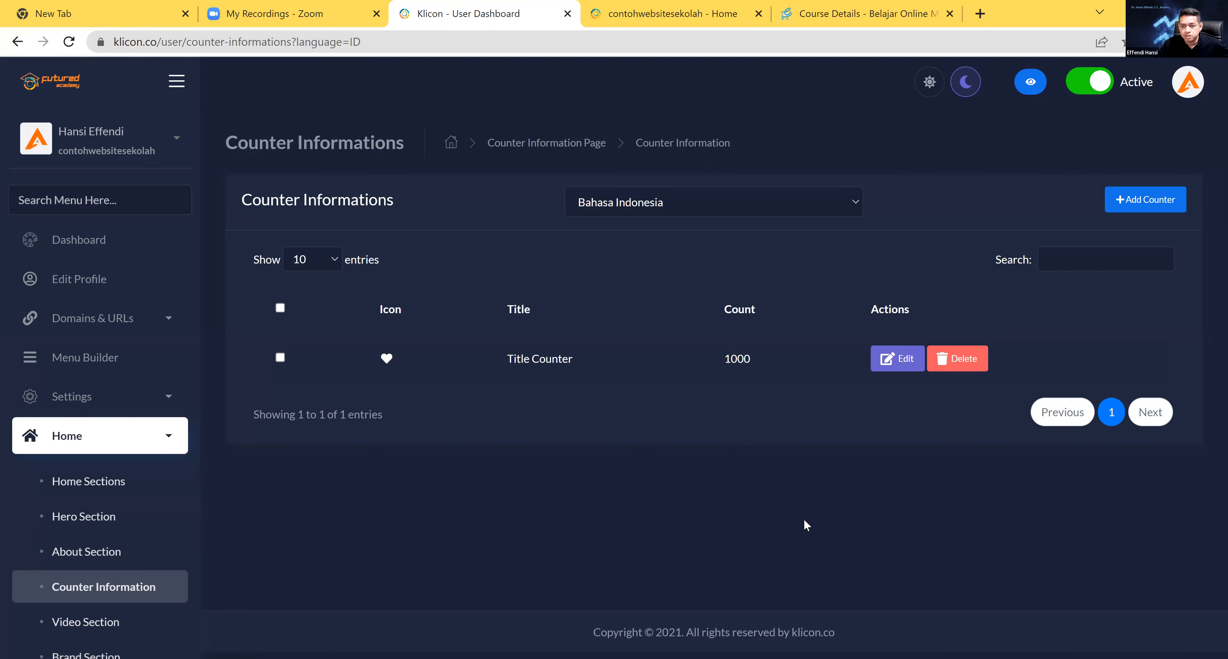
Start a new counter entry in Bahasa Indonesia with the title "Title Counter 2"
left_click(1150, 202)
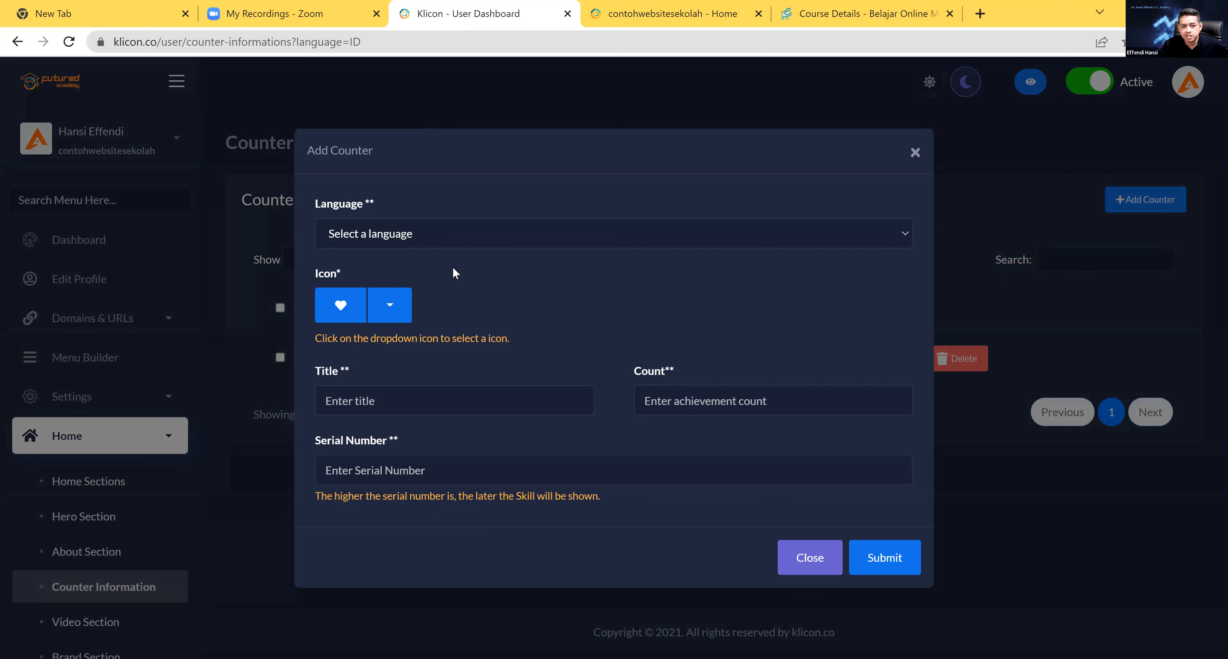
left_click(453, 266)
left_click(393, 405)
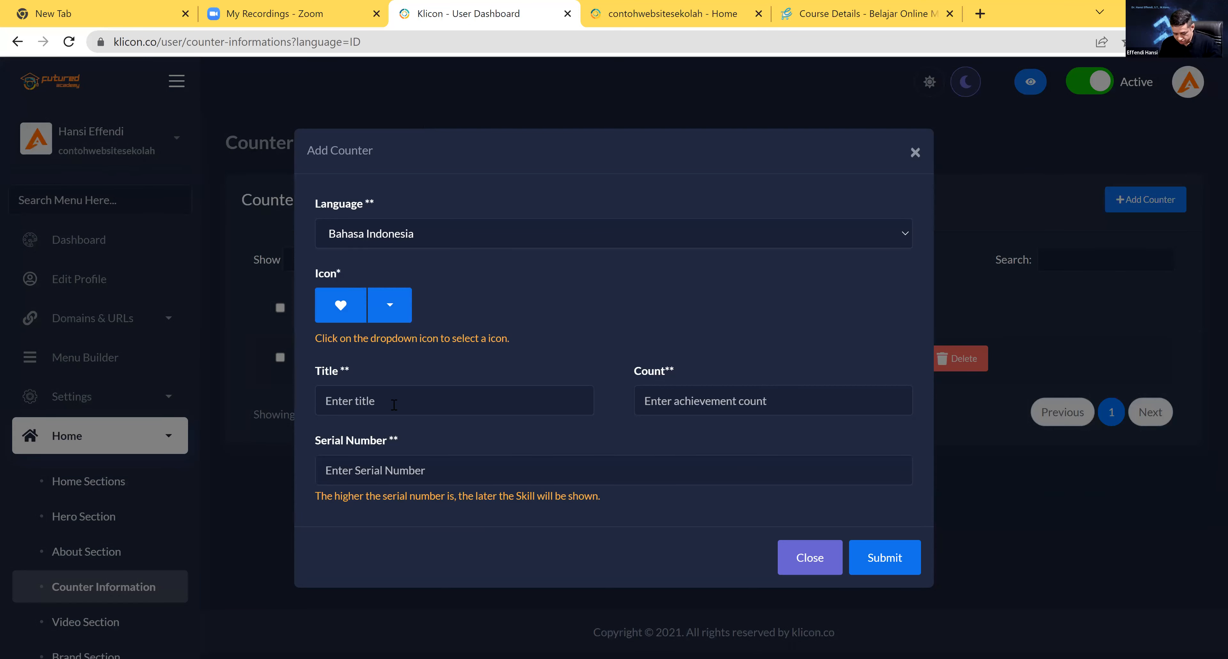
type("Tit")
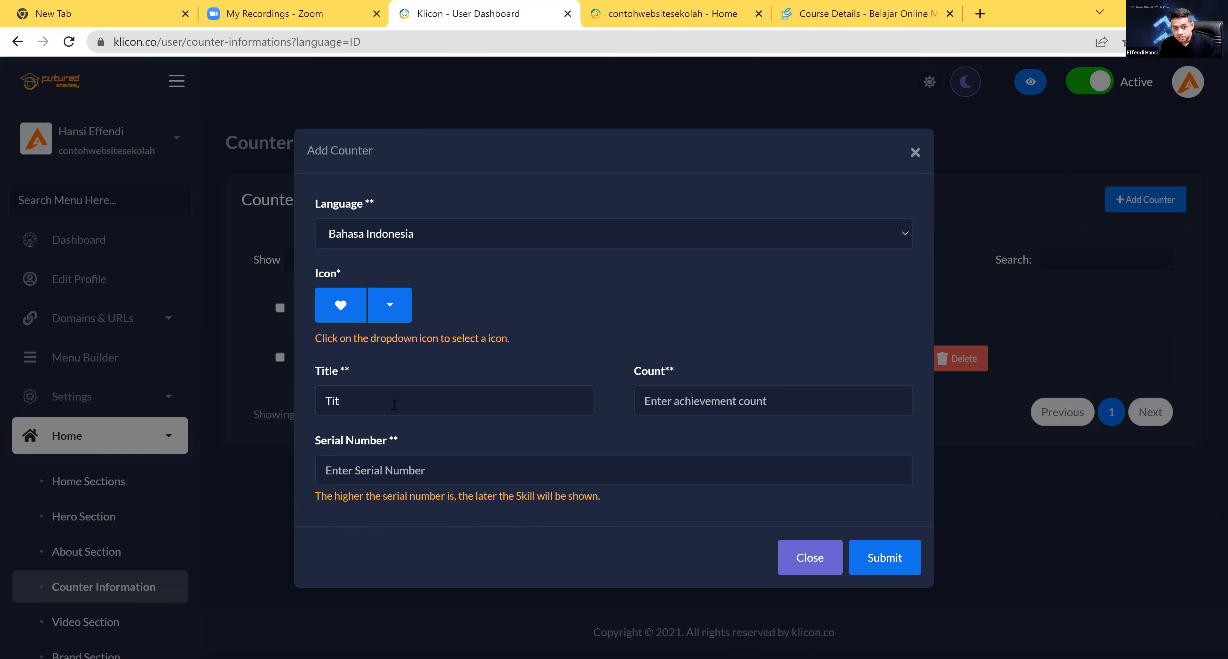
type("le Counter 2")
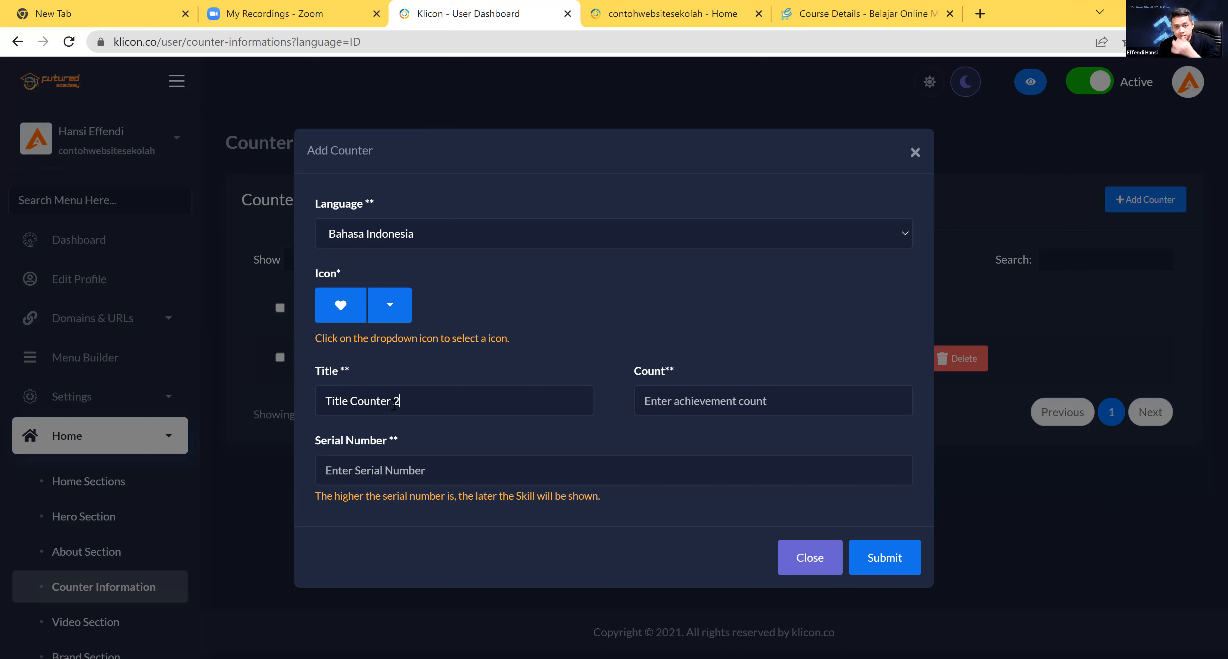
Set the new counter's count to 1200 and its serial number to 2, and submit it
left_click(795, 405)
type("1")
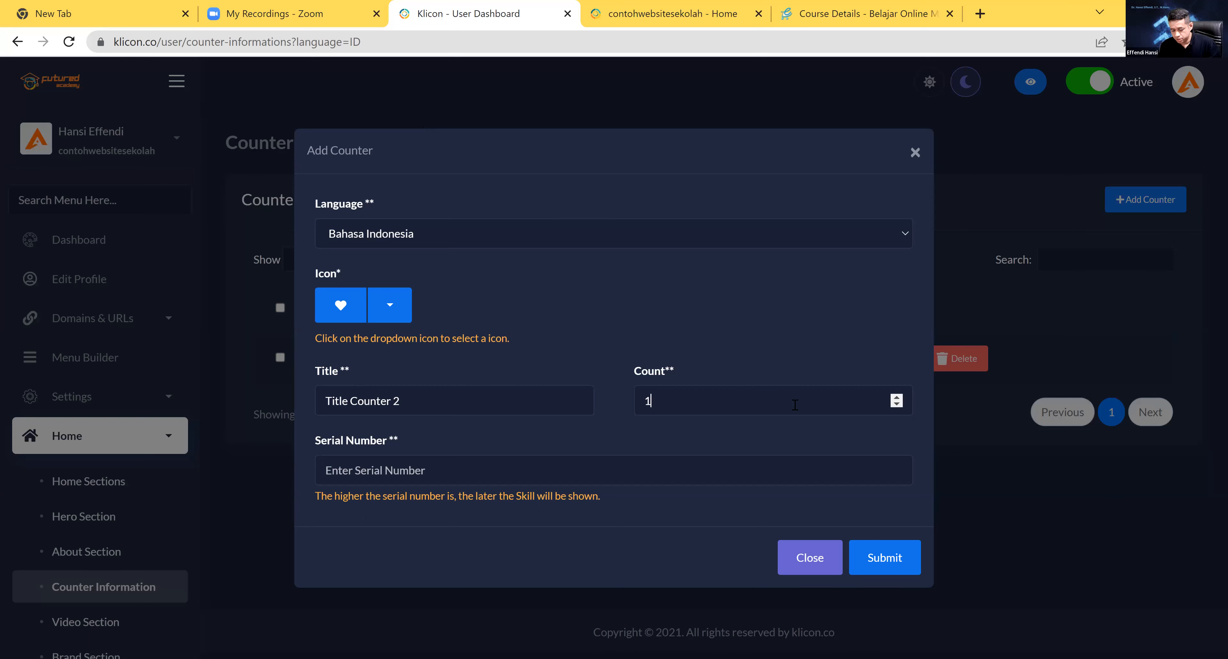
type("200")
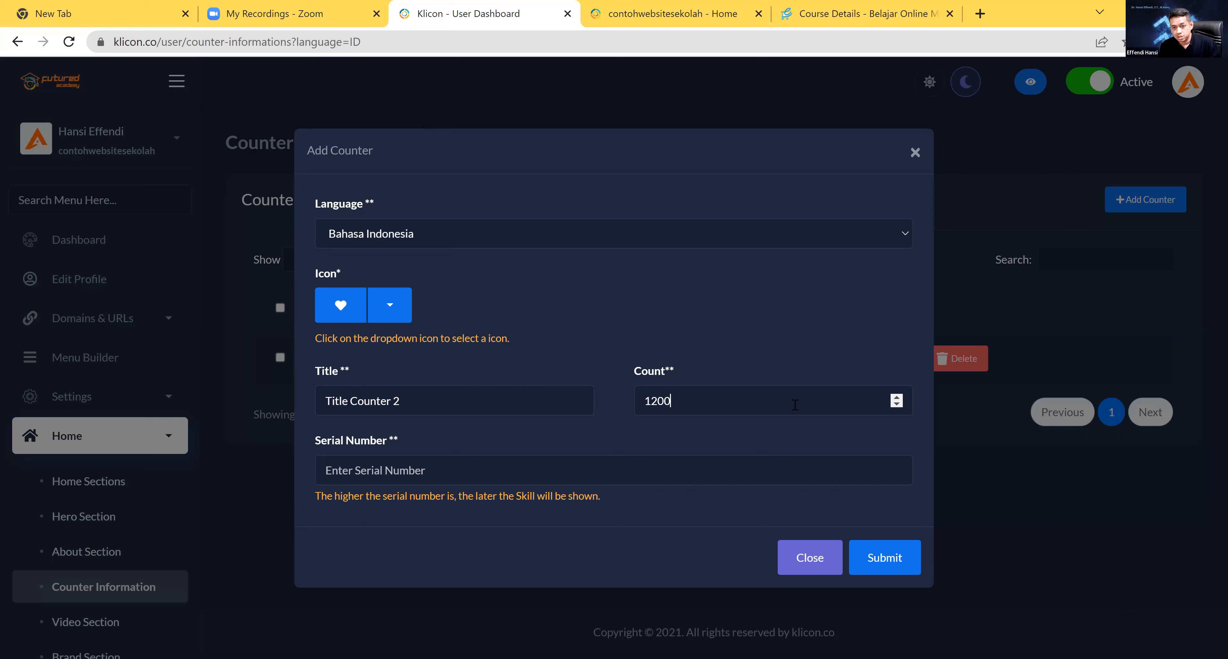
left_click(636, 478)
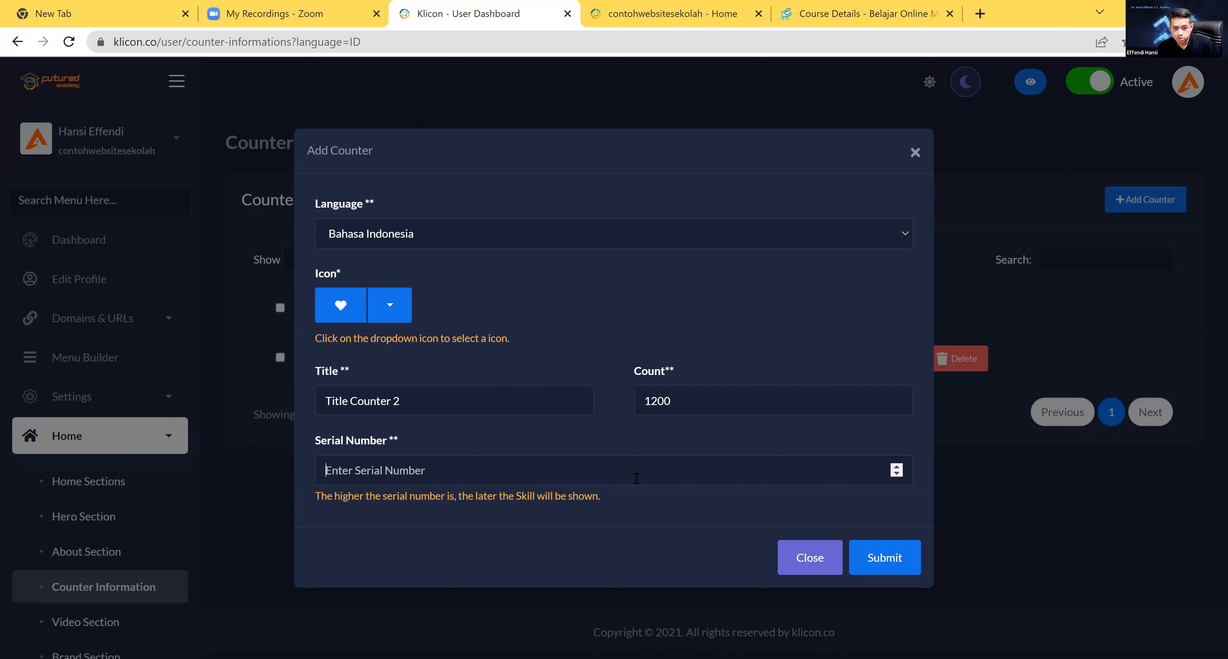
type("2")
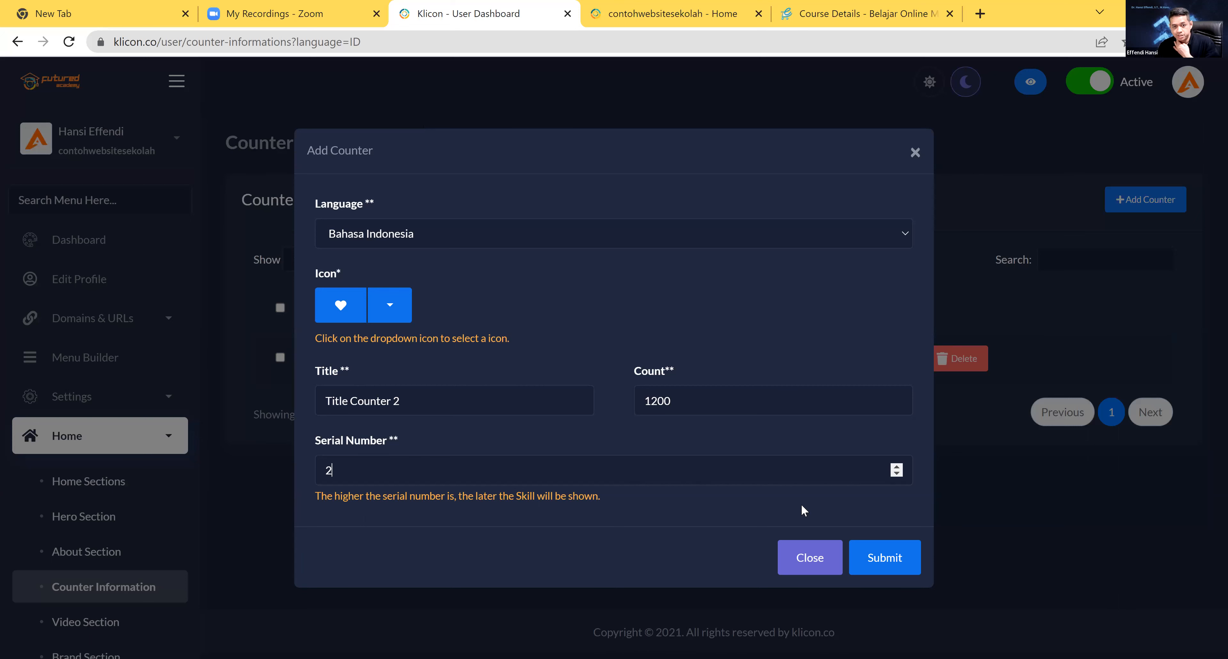
left_click(884, 567)
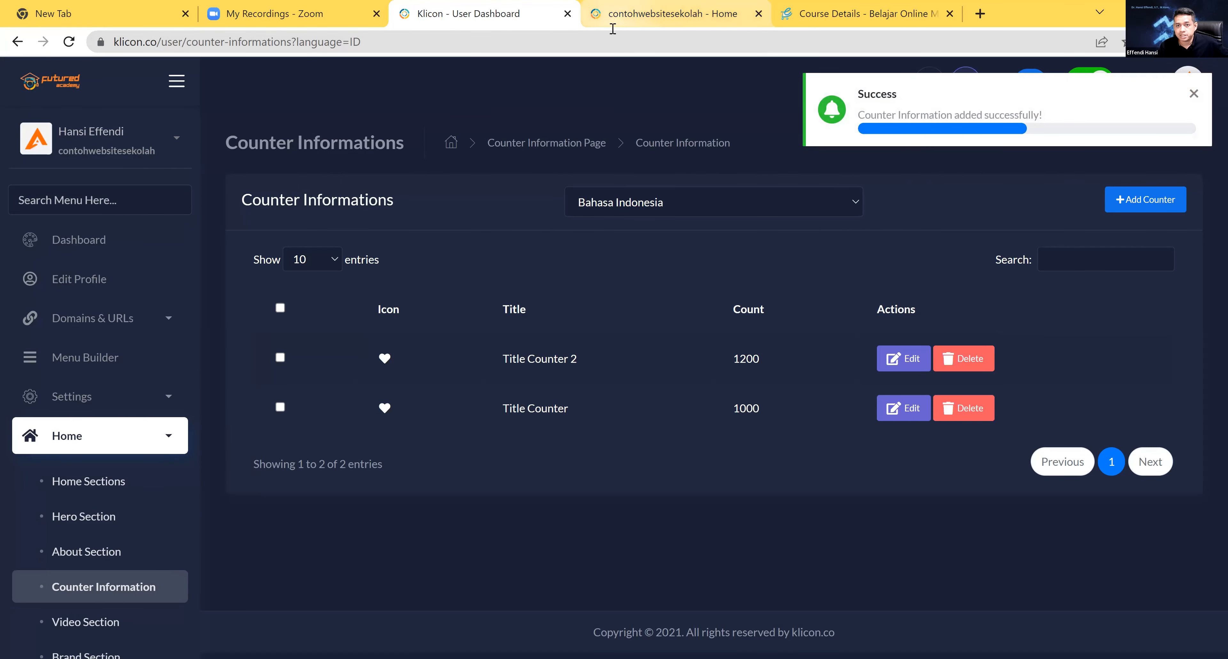
Reload the public home page and examine the counter block with both counters
left_click(615, 17)
left_click(69, 42)
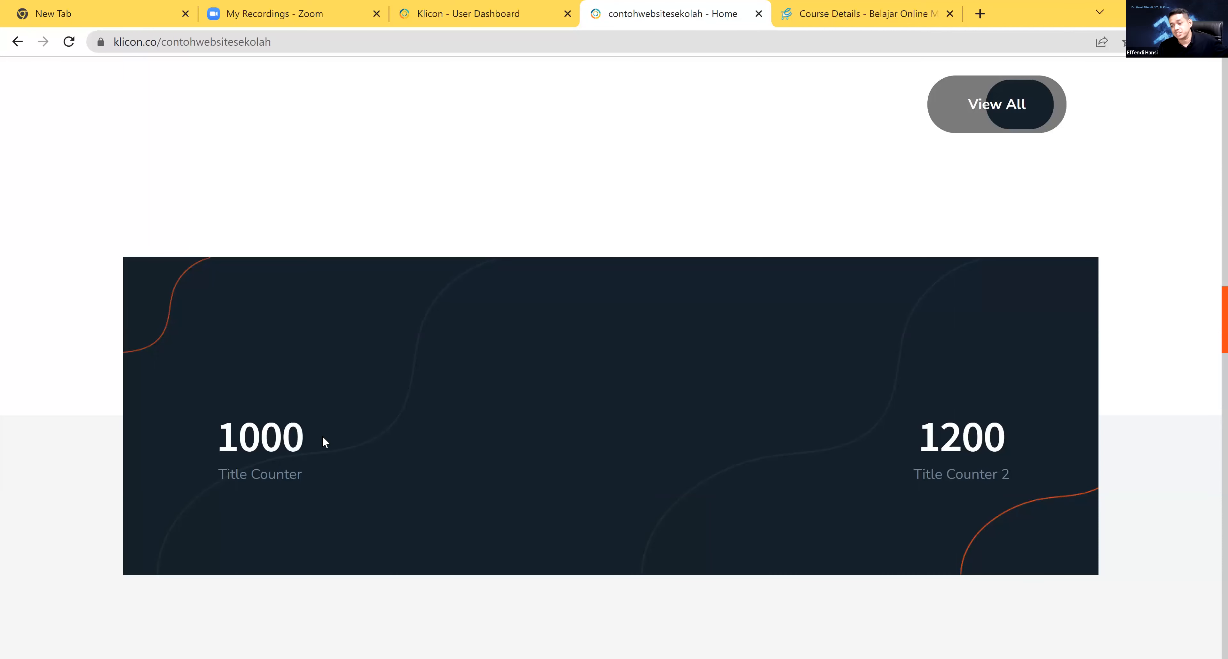
scroll(593, 304, "up", 1)
scroll(596, 310, "up", 3)
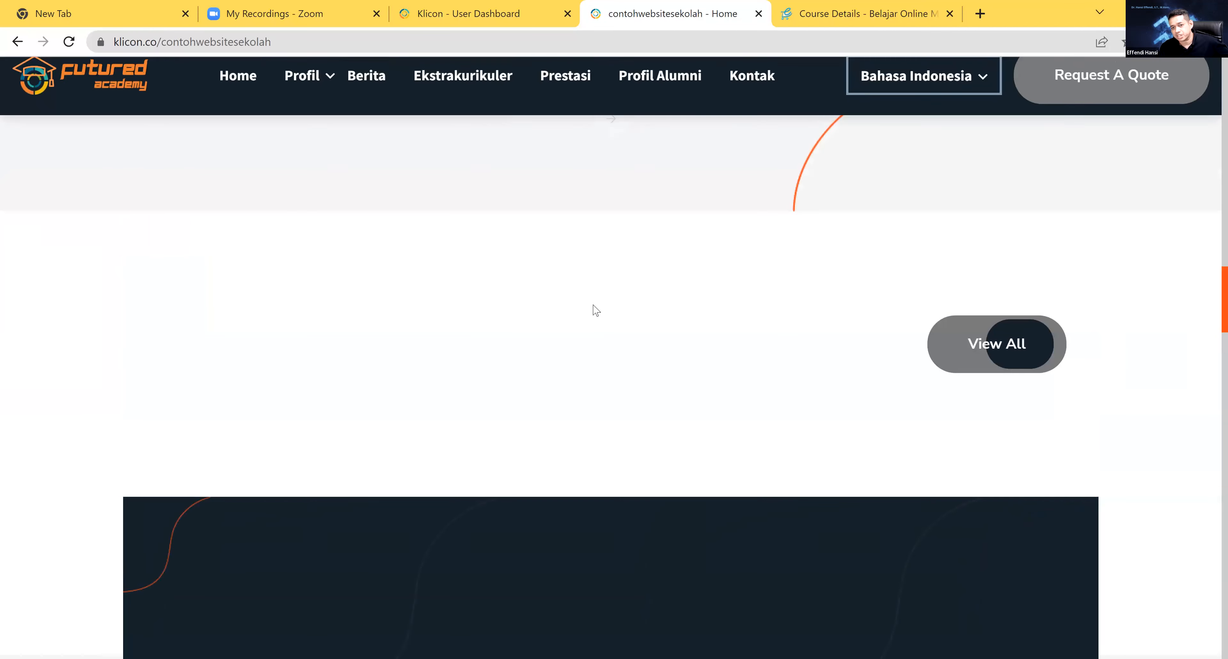
scroll(596, 310, "down", 5)
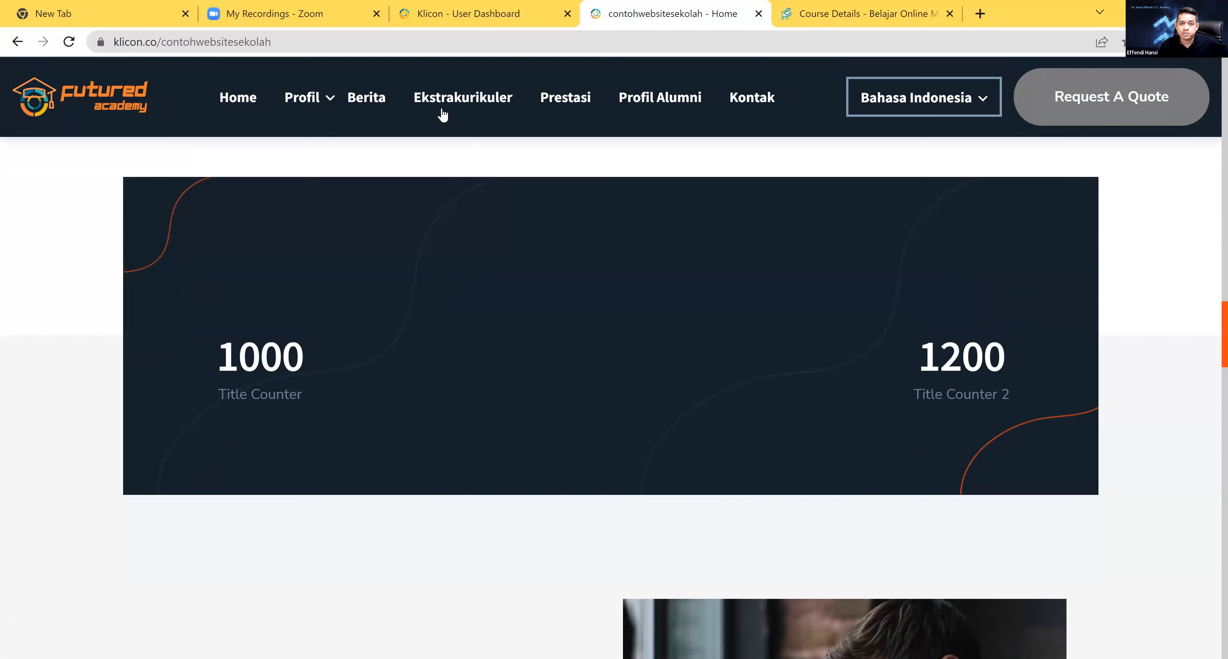
Open the dashboard's home section visibility settings, try setting the Portfolio Section to Deactive, and return it to Active
left_click(444, 14)
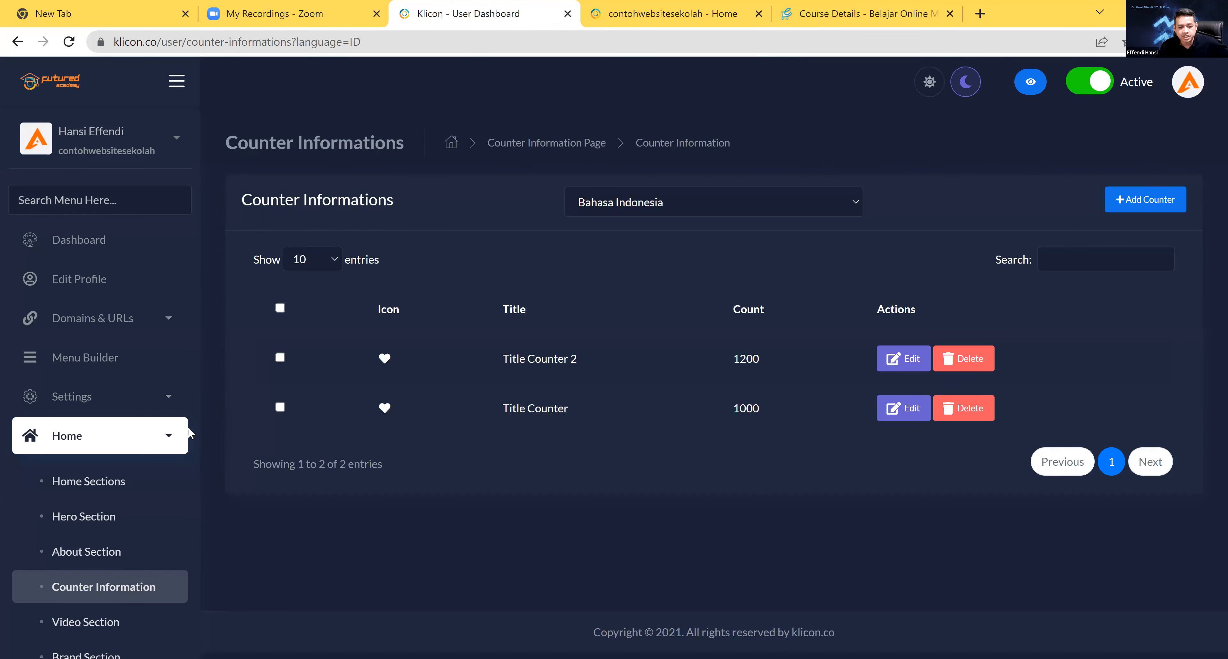
scroll(119, 450, "down", 5)
left_click(118, 444)
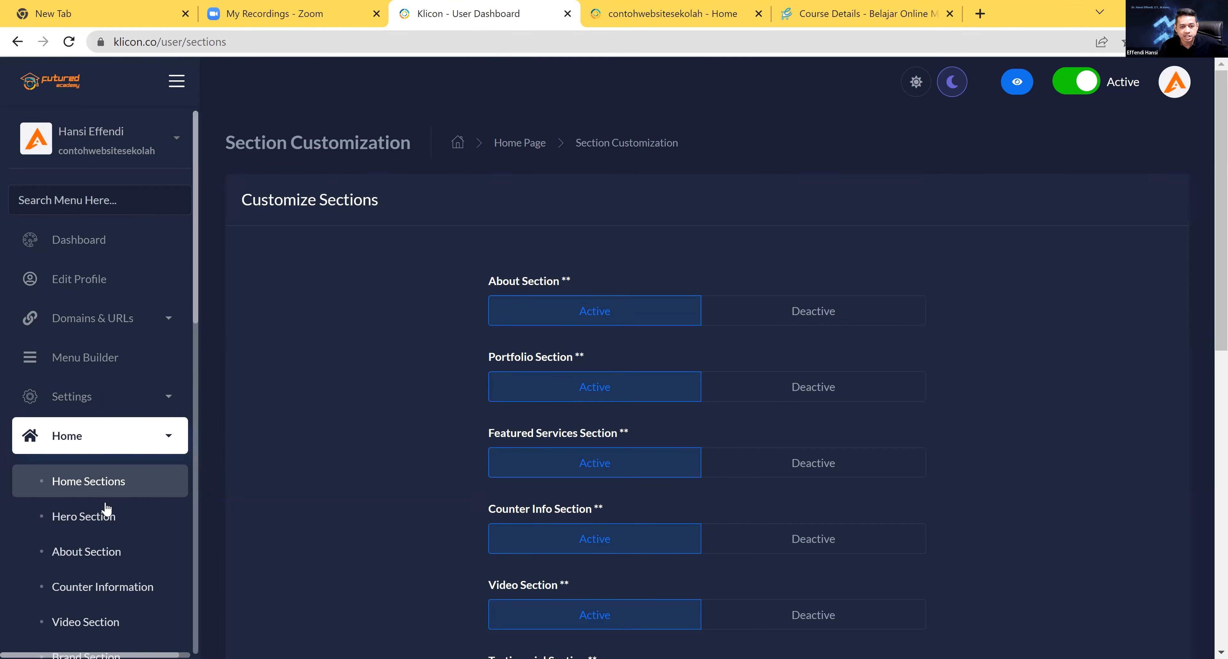
scroll(165, 504, "down", 5)
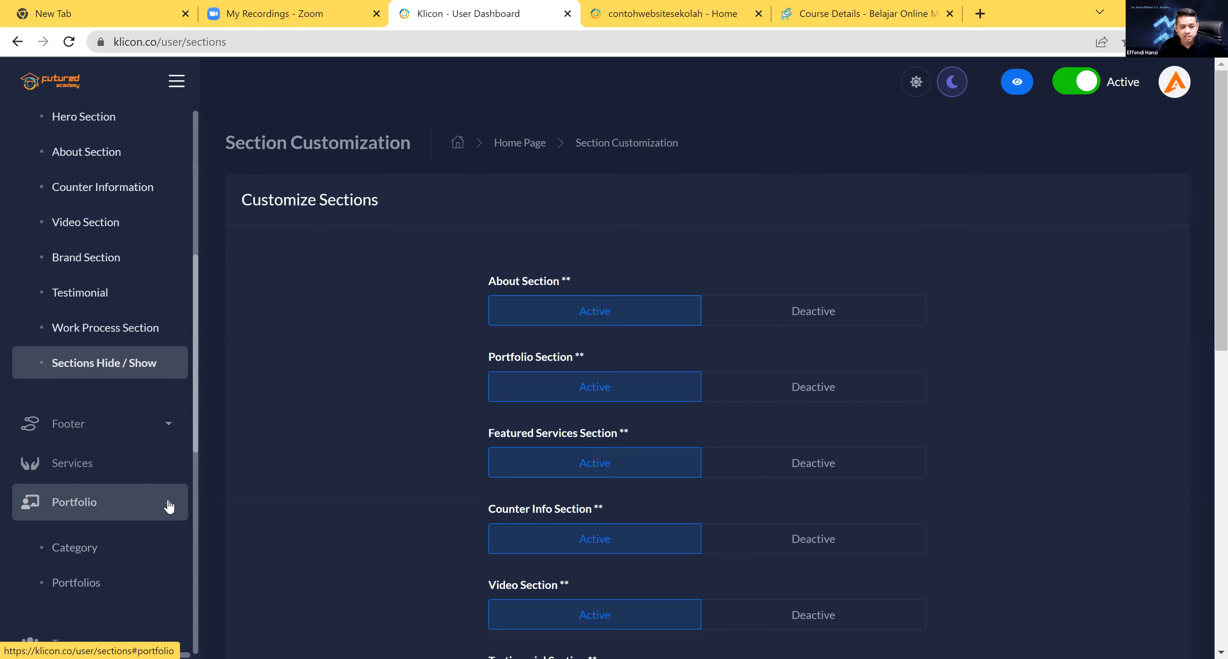
left_click(169, 504)
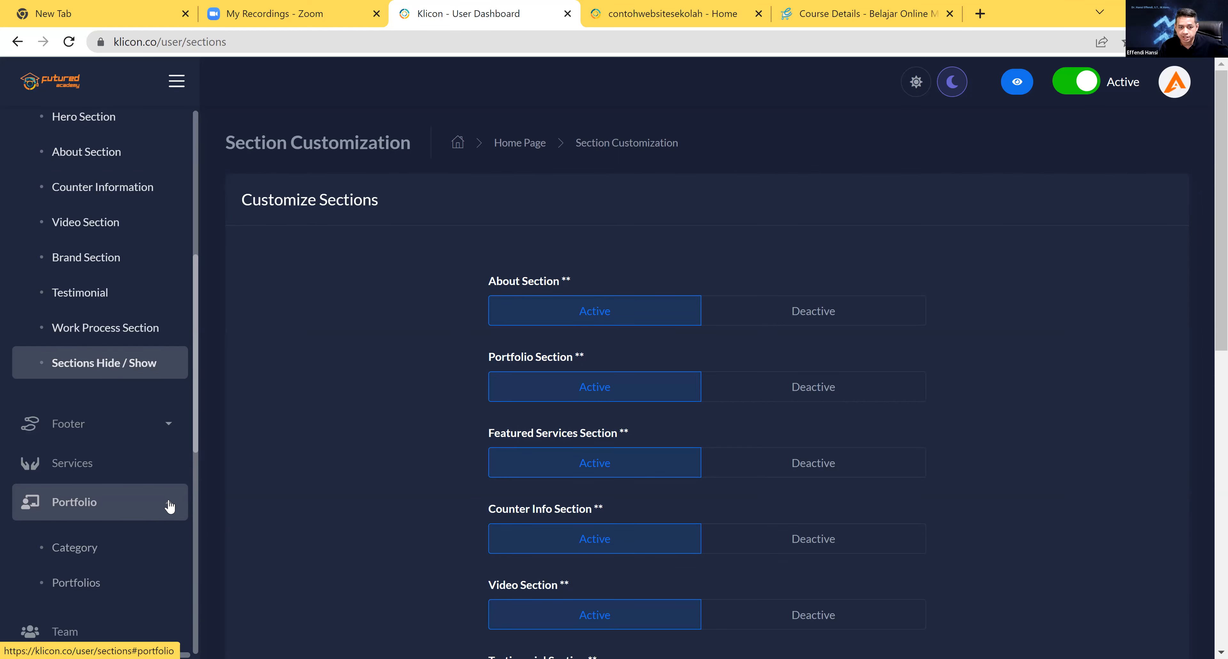
left_click(787, 388)
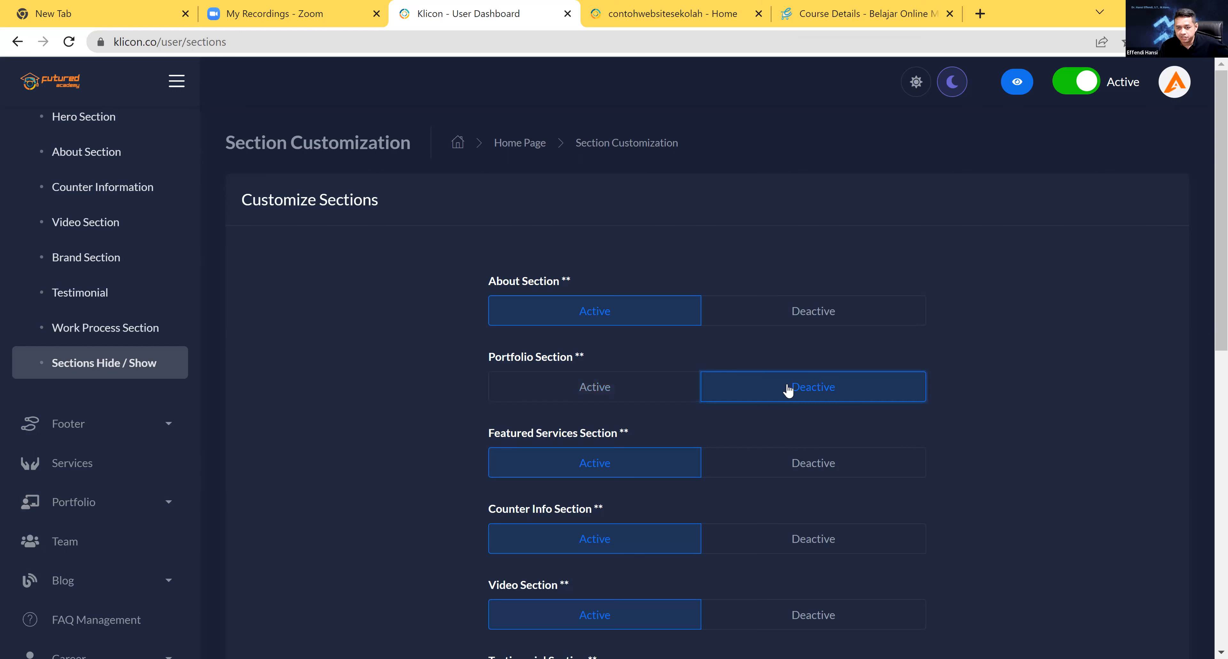
left_click(618, 394)
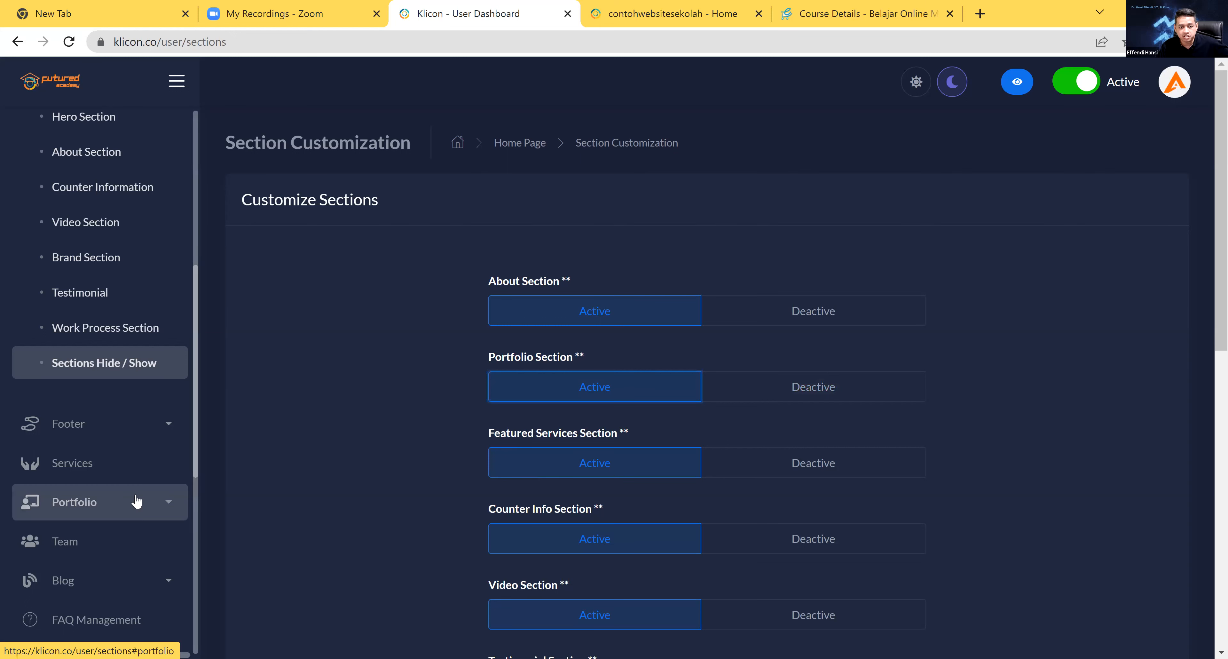
Check the Services list in the dashboard and examine the public home page's sections, down to the footer and back up to Lowongan Kerja
scroll(120, 394, "down", 2)
left_click(114, 392)
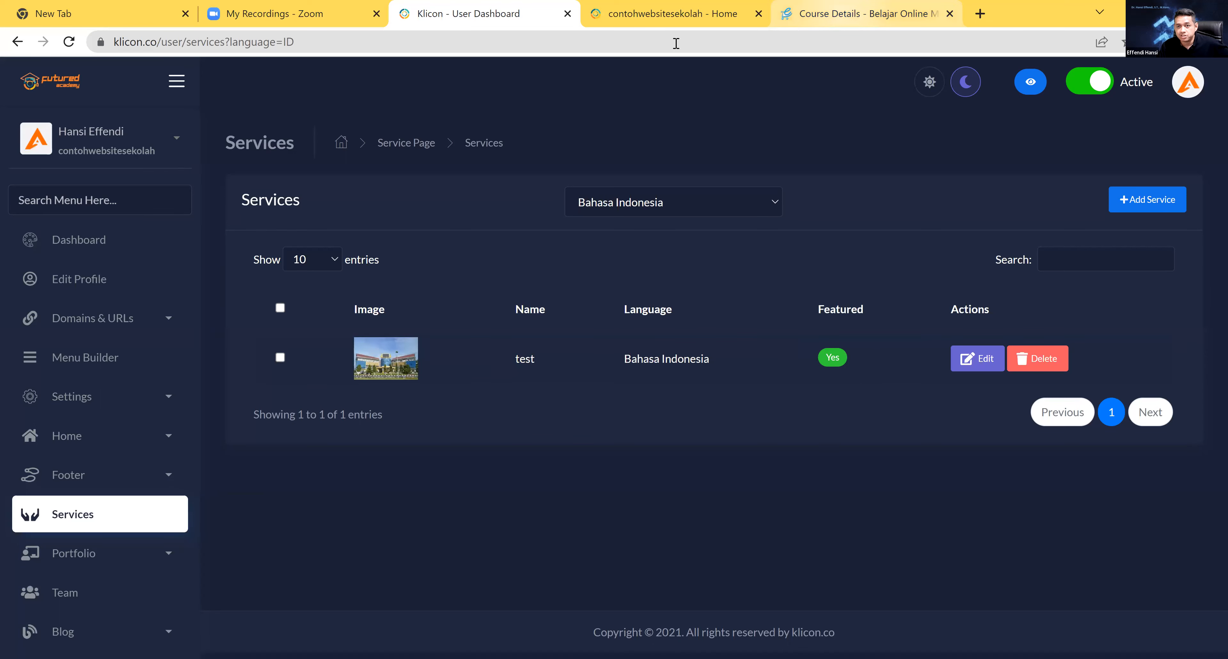
left_click(622, 16)
scroll(580, 329, "down", 5)
scroll(564, 358, "down", 10)
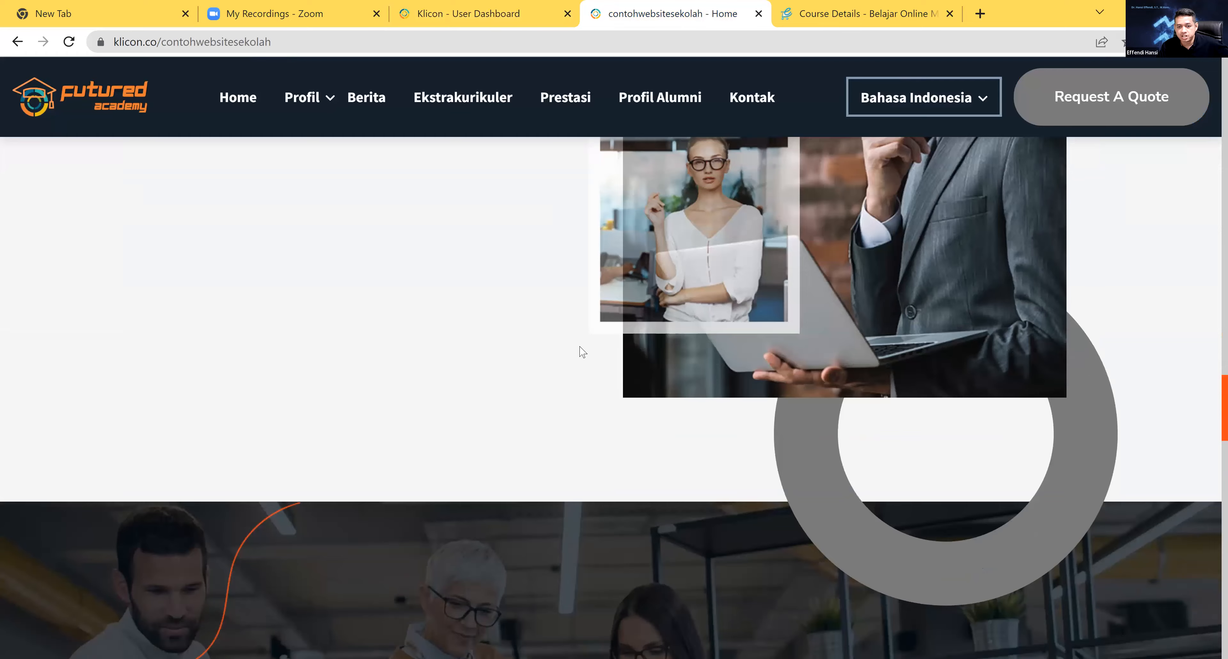
scroll(582, 355, "down", 15)
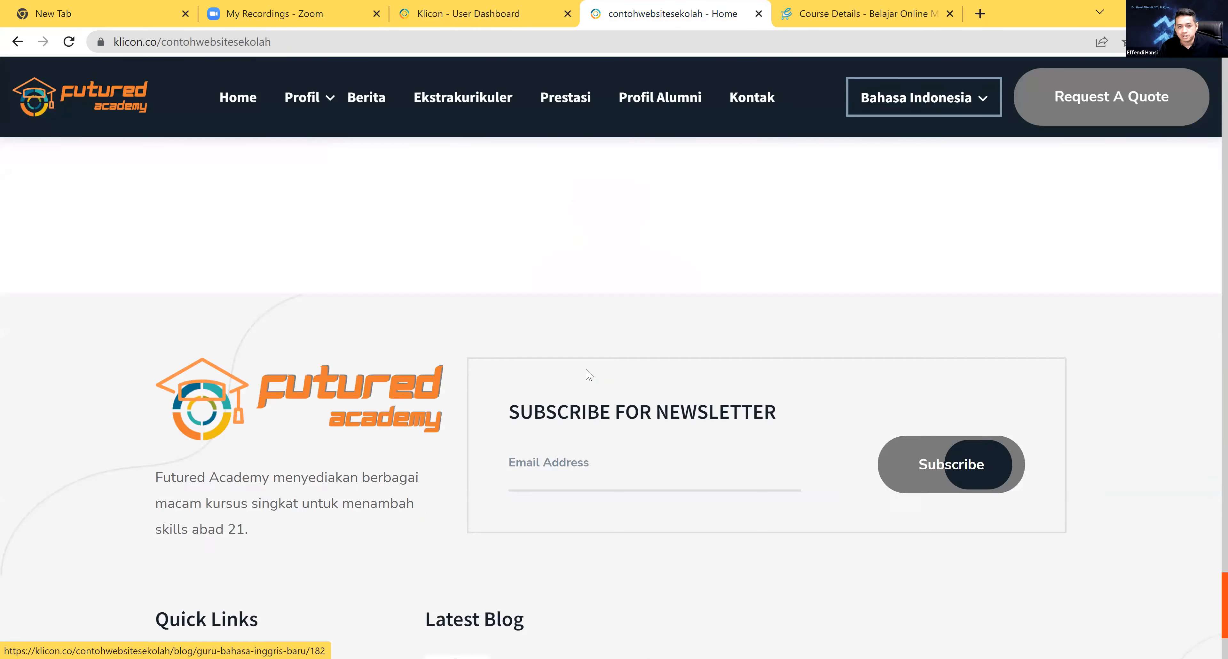
scroll(584, 370, "up", 15)
scroll(575, 352, "up", 15)
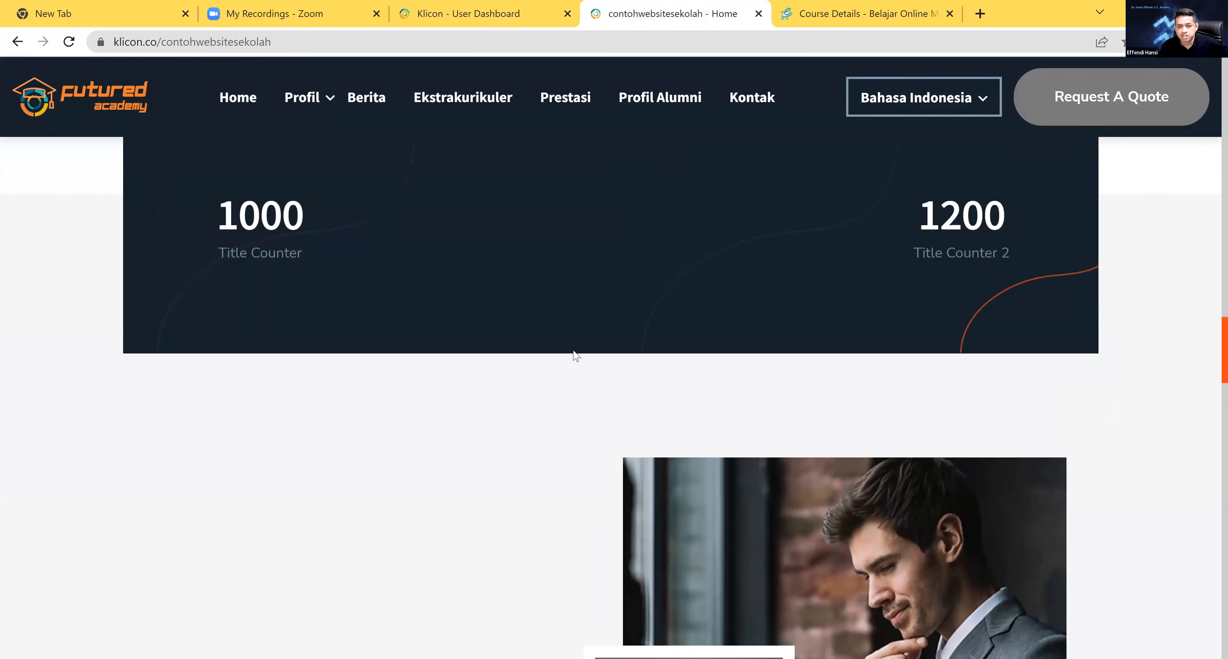
scroll(688, 493, "up", 8)
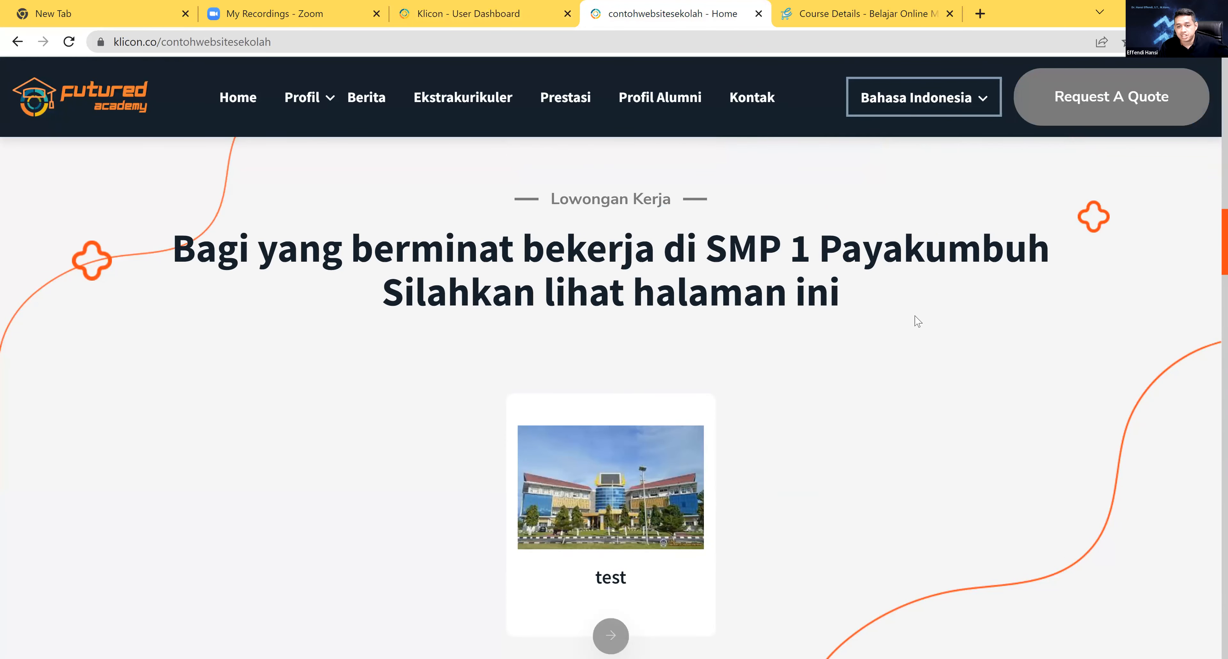
scroll(685, 237, "up", 1)
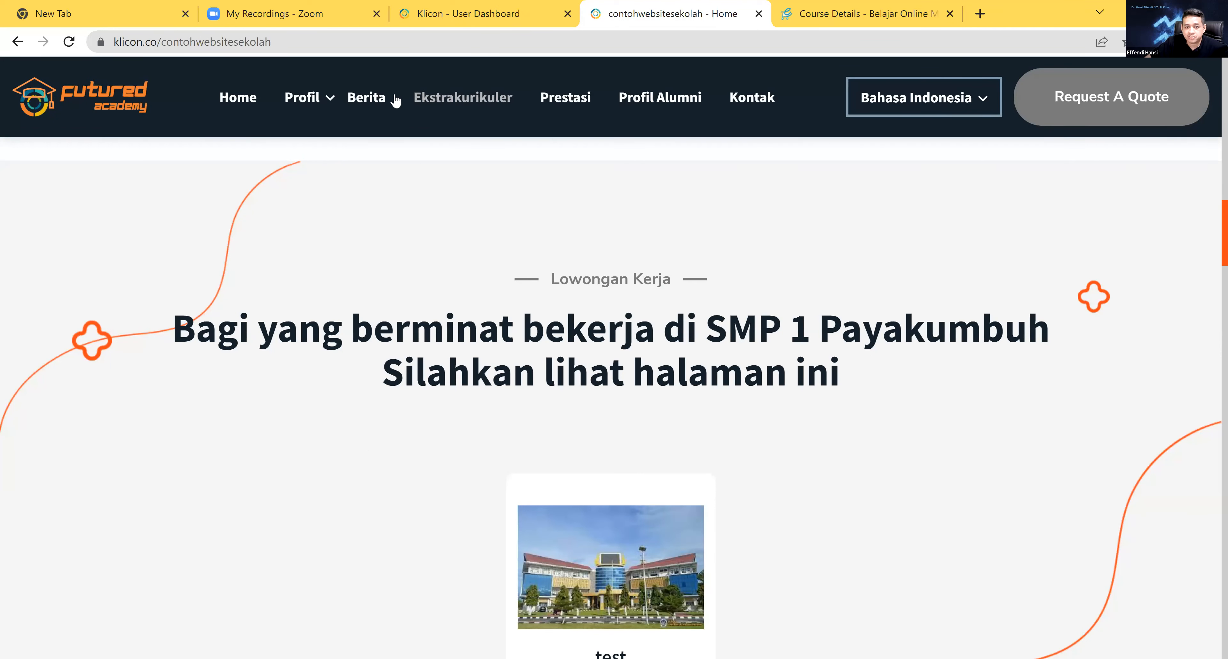
Return to the dashboard and open the list of portfolios
key("ctrl+shift+Tab")
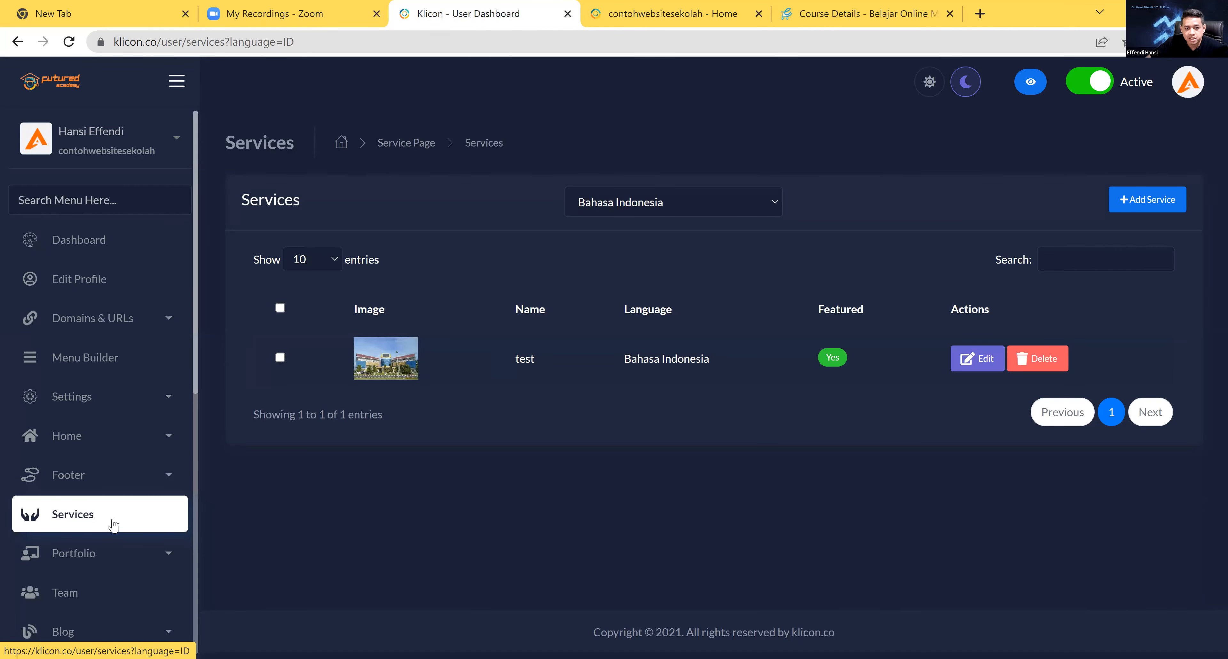
left_click(128, 443)
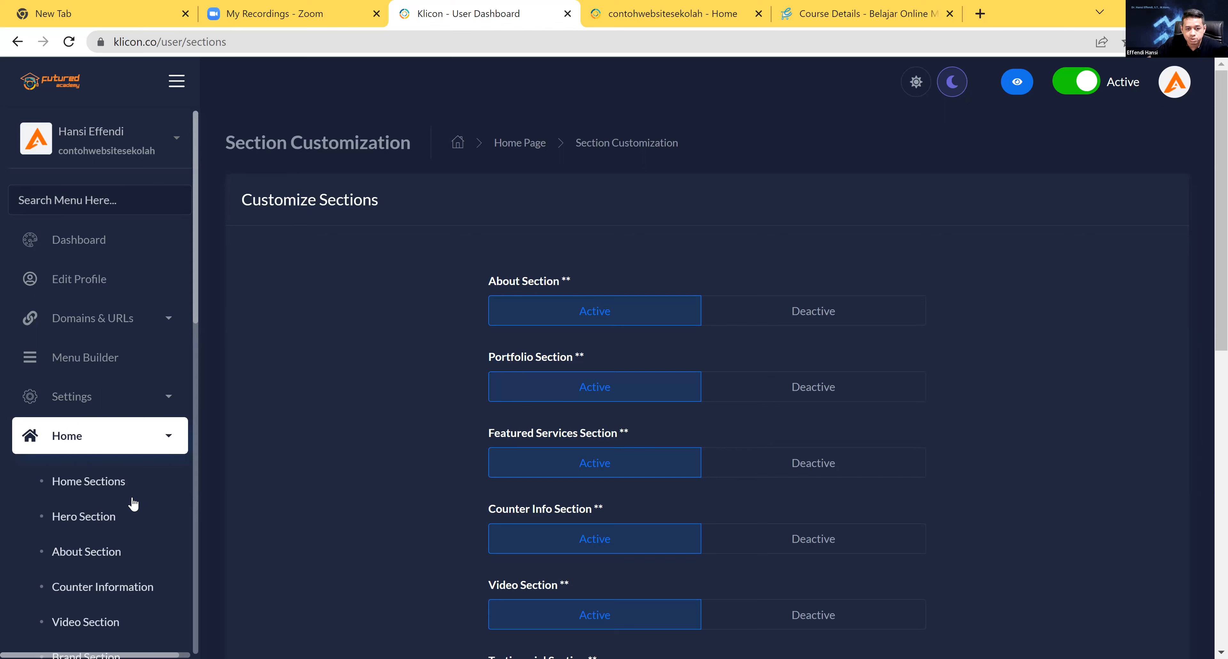
scroll(134, 504, "down", 6)
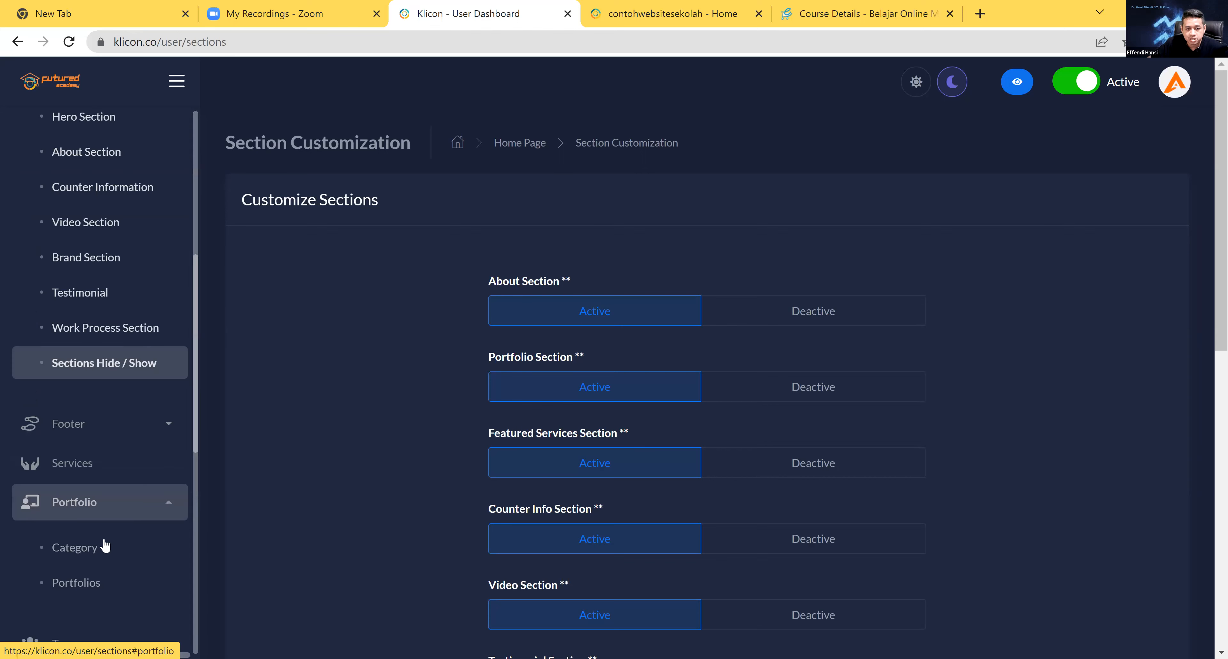
left_click(87, 590)
Examine the Add Portfolio form from slider images to meta description, including the Status options, and close it without saving
left_click(1143, 204)
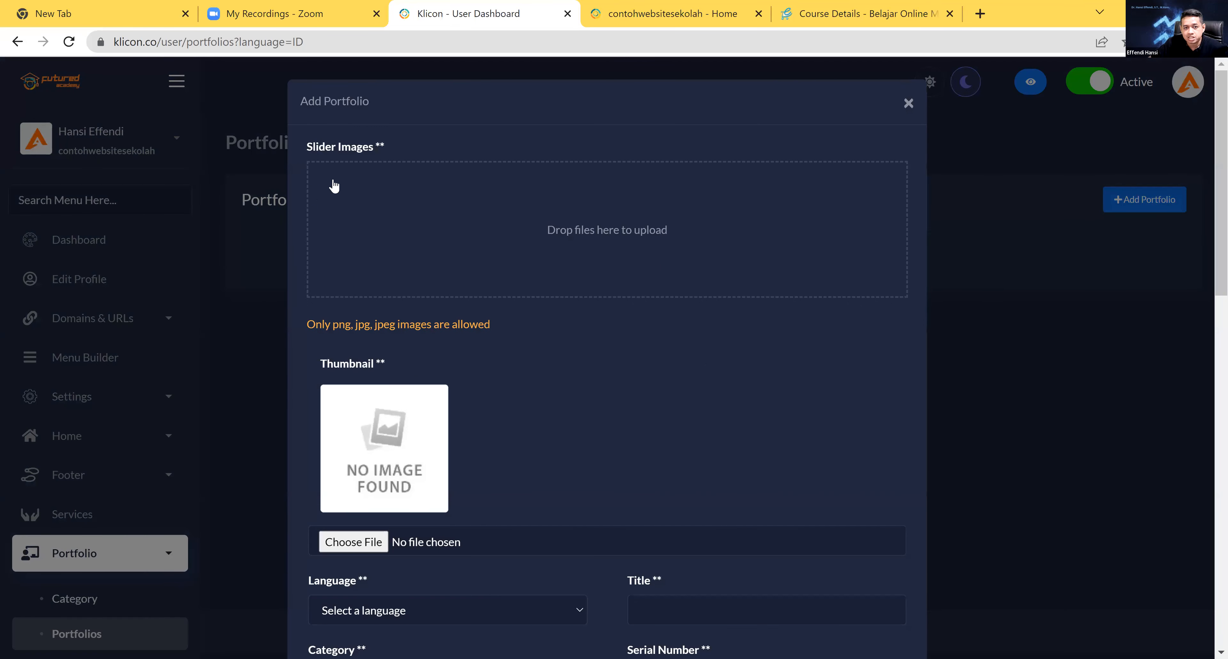
scroll(639, 351, "down", 8)
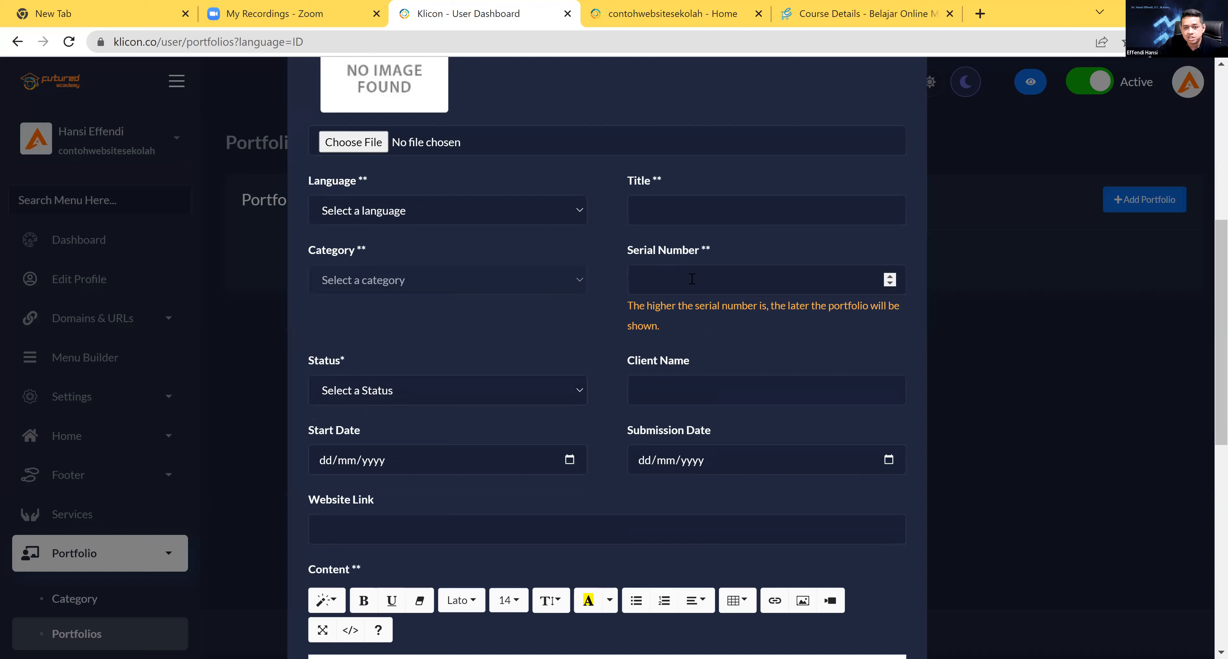
left_click(451, 391)
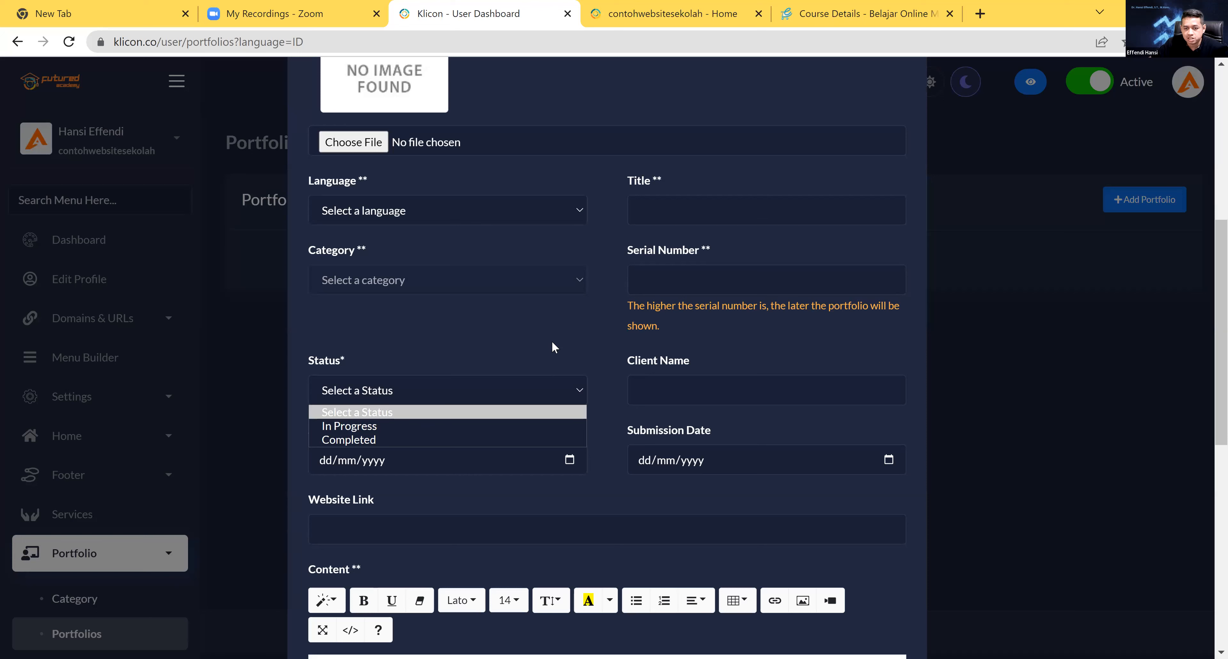
left_click(780, 383)
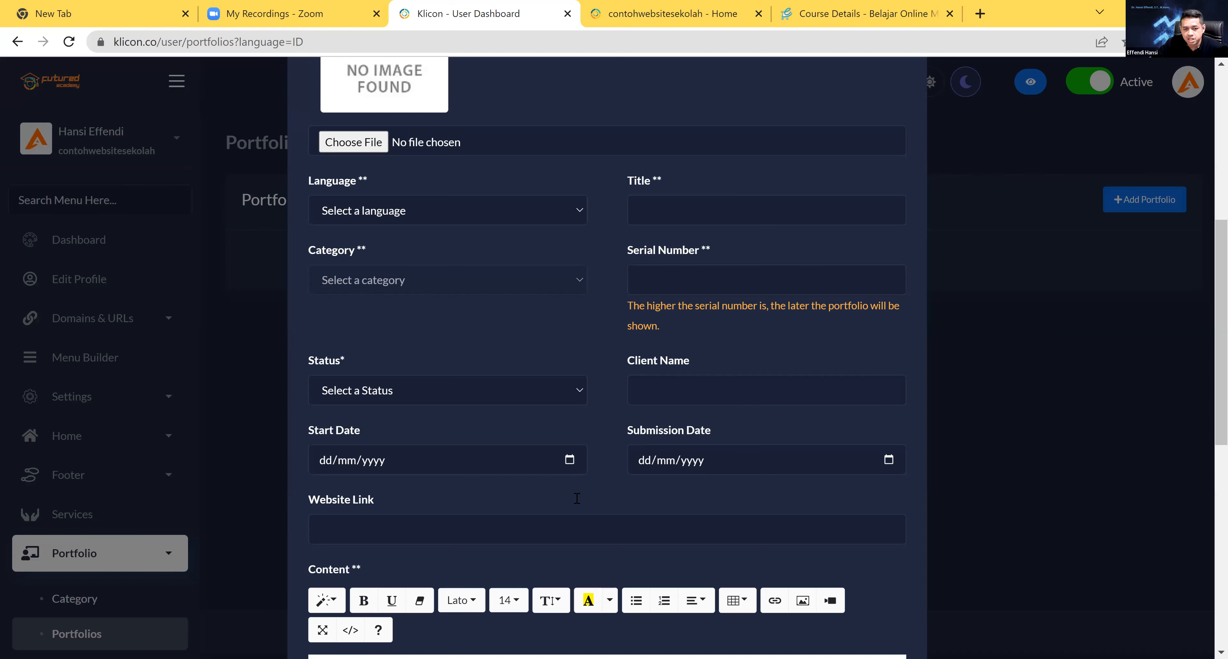
scroll(534, 463, "down", 10)
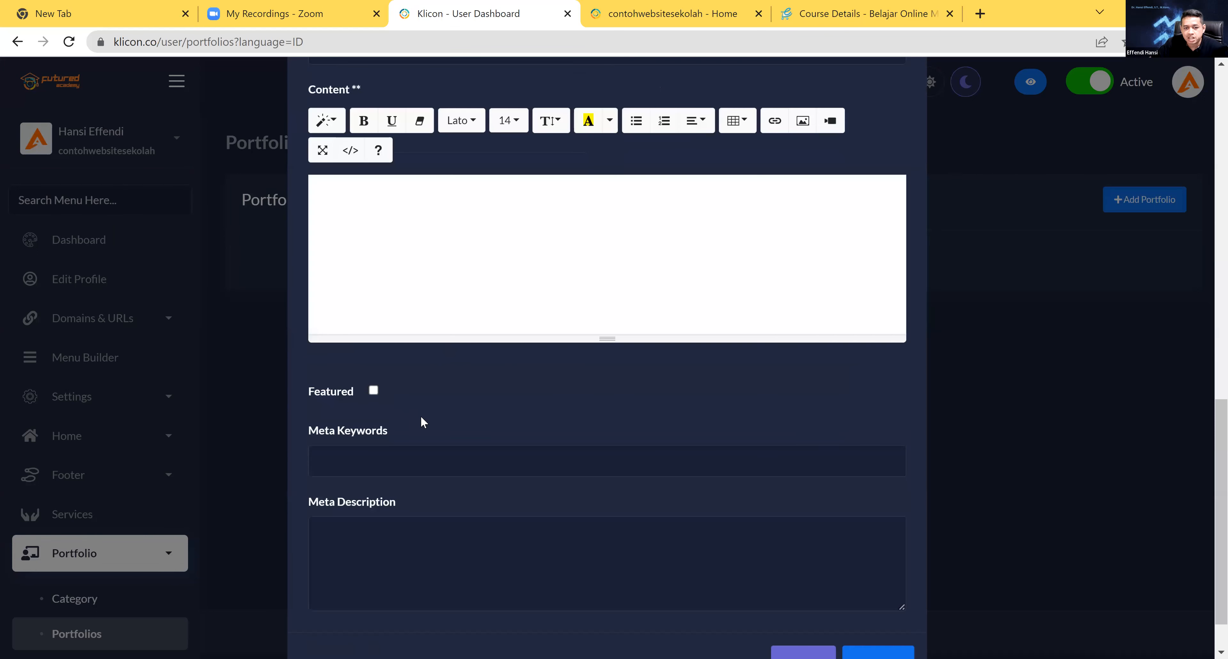
scroll(532, 443, "down", 2)
scroll(547, 432, "up", 15)
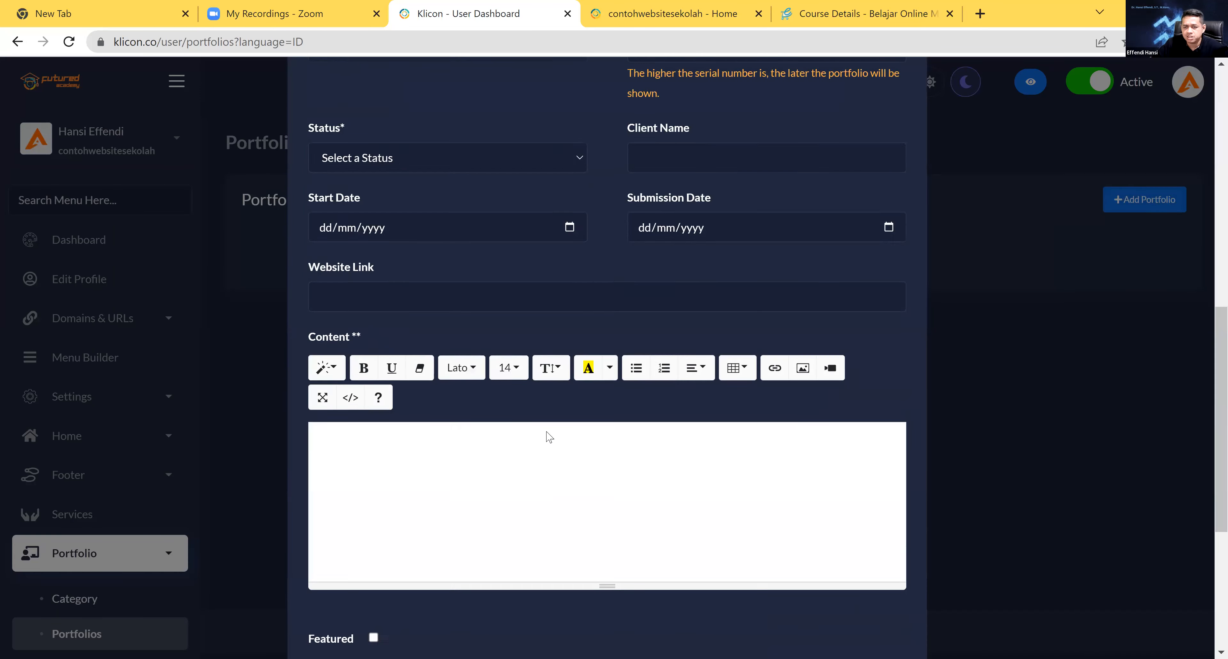
scroll(546, 430, "up", 2)
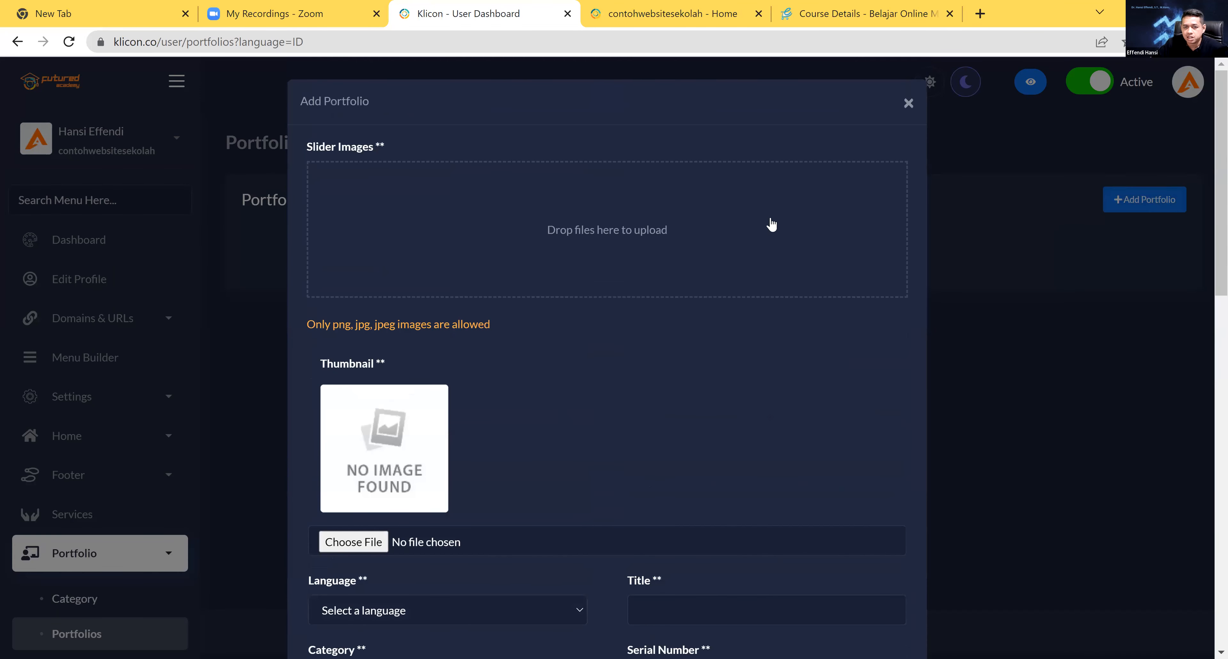
left_click(909, 103)
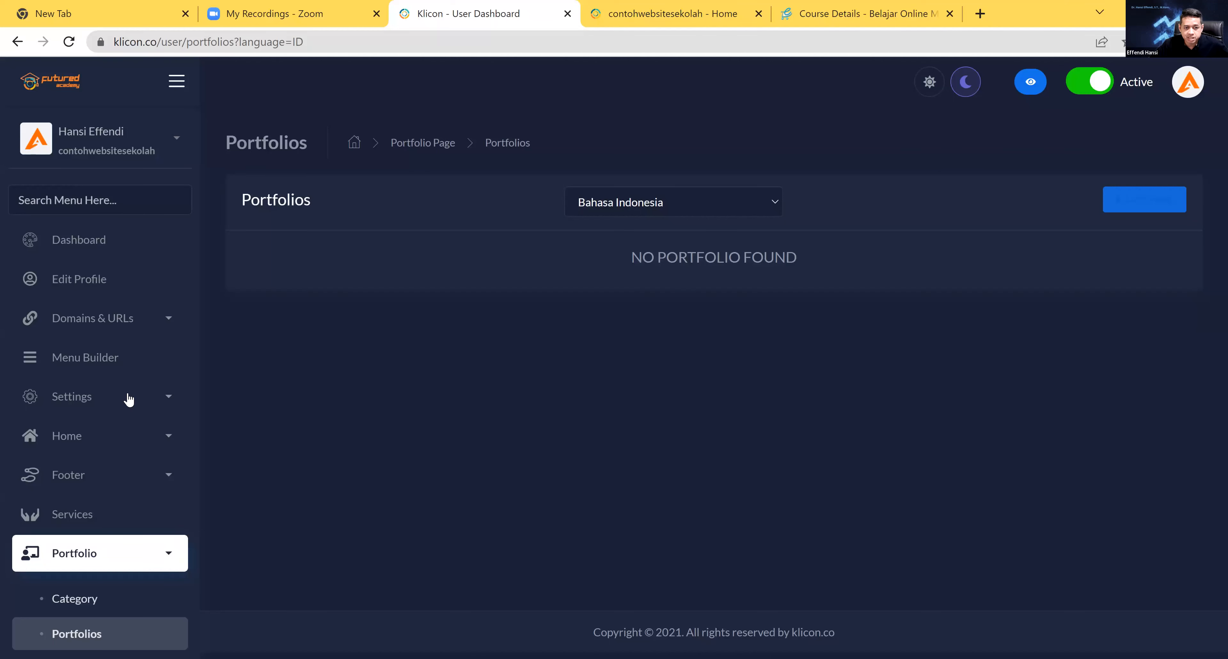
Open the home section visibility settings and review the listed sections from About Section to Brands Section
scroll(127, 431, "down", 5)
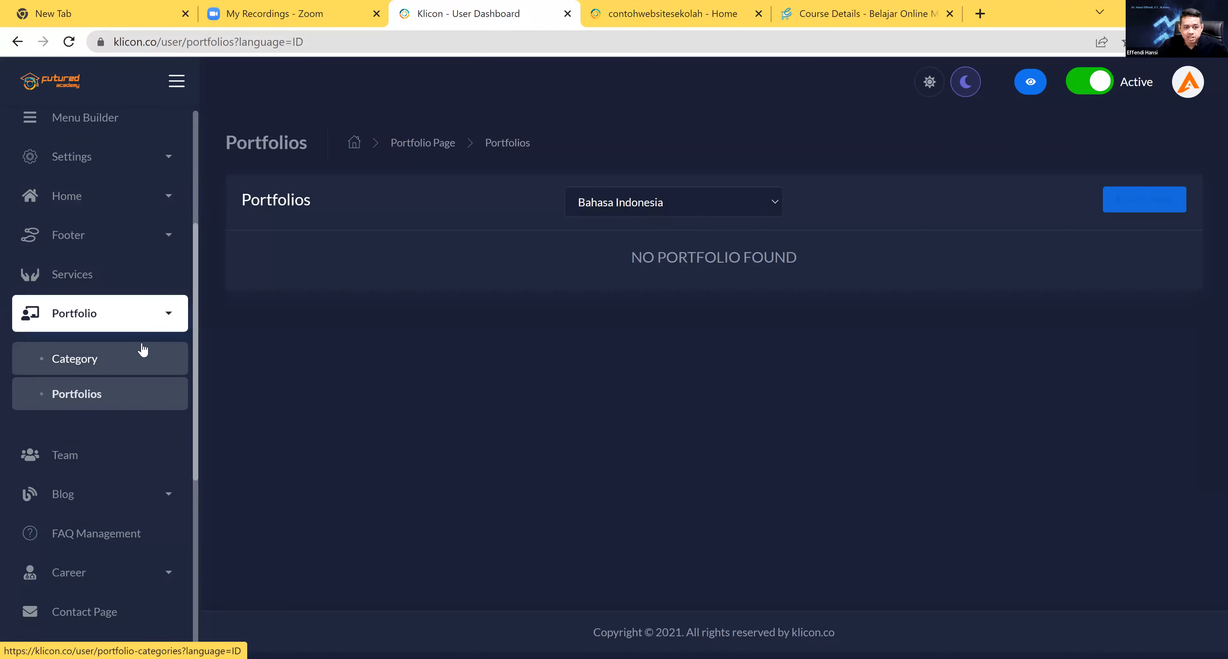
scroll(117, 358, "up", 2)
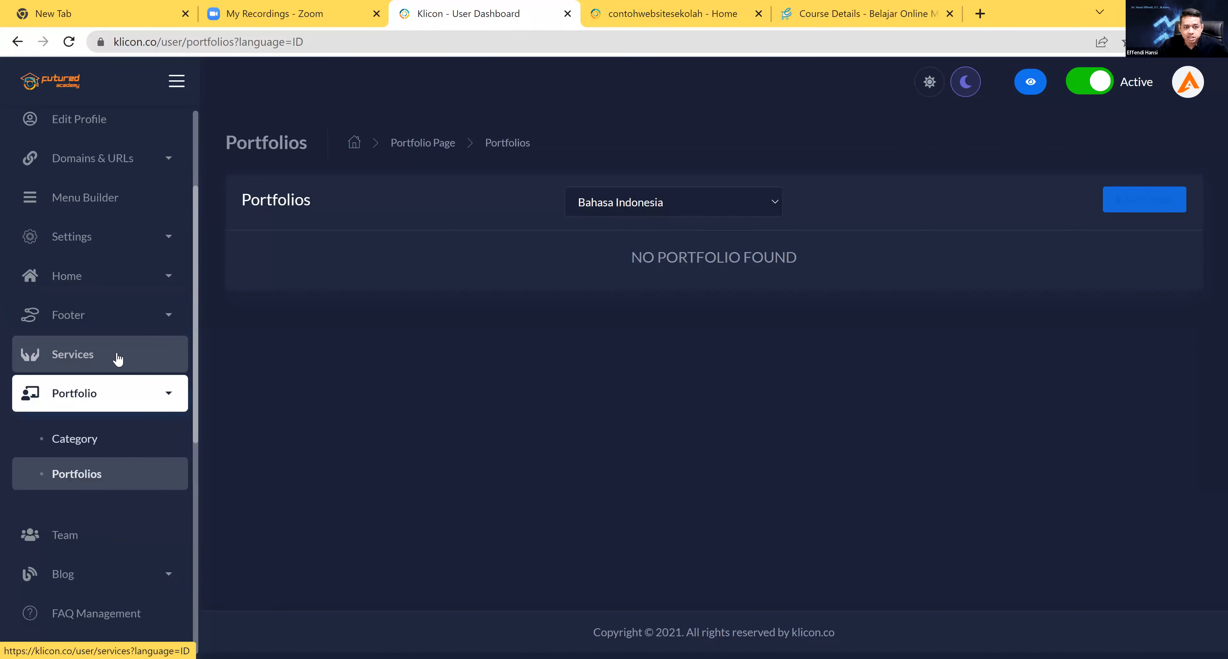
left_click(170, 279)
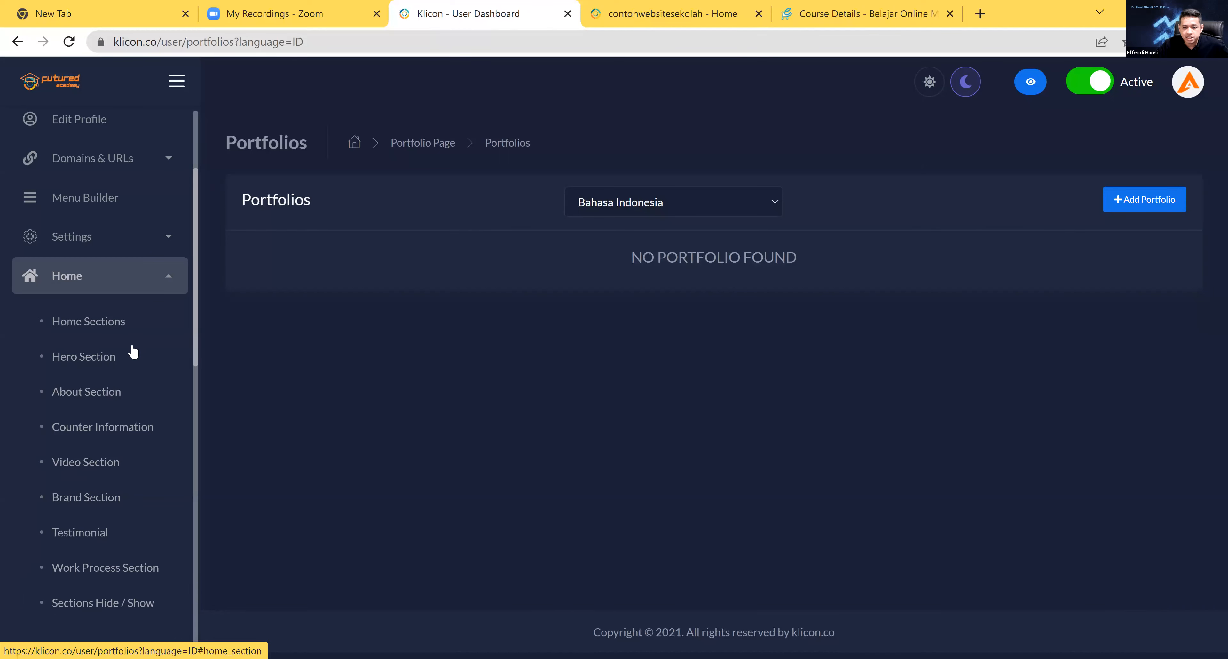
left_click(115, 602)
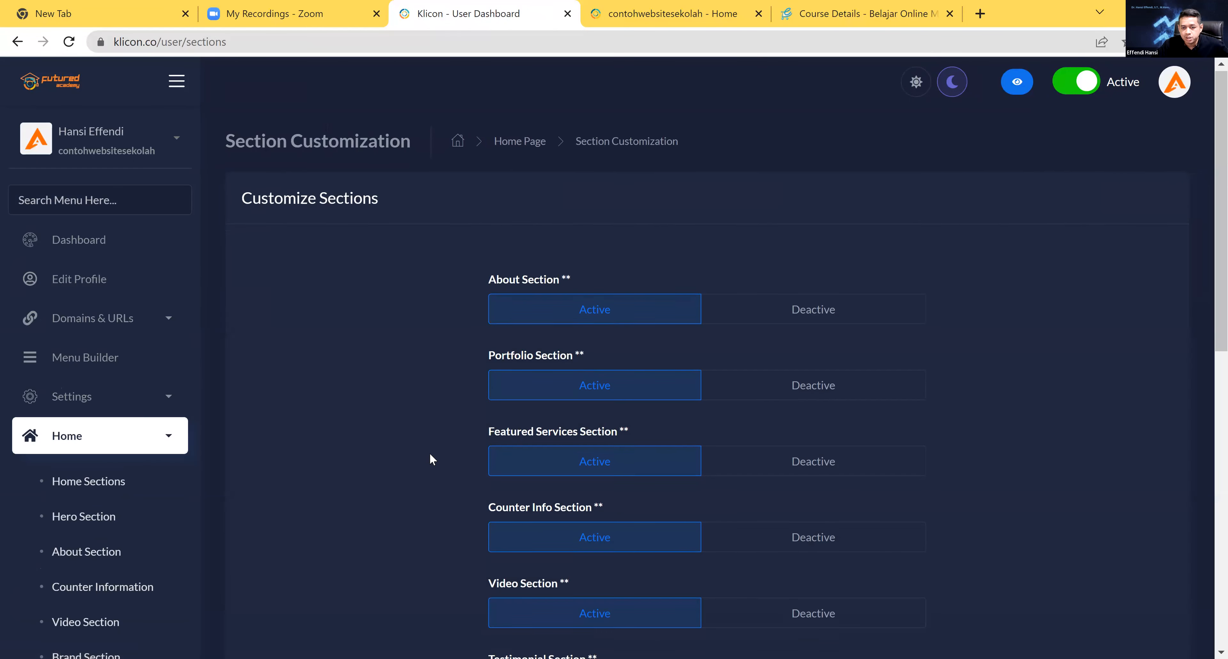
scroll(431, 459, "down", 2)
scroll(358, 420, "down", 3)
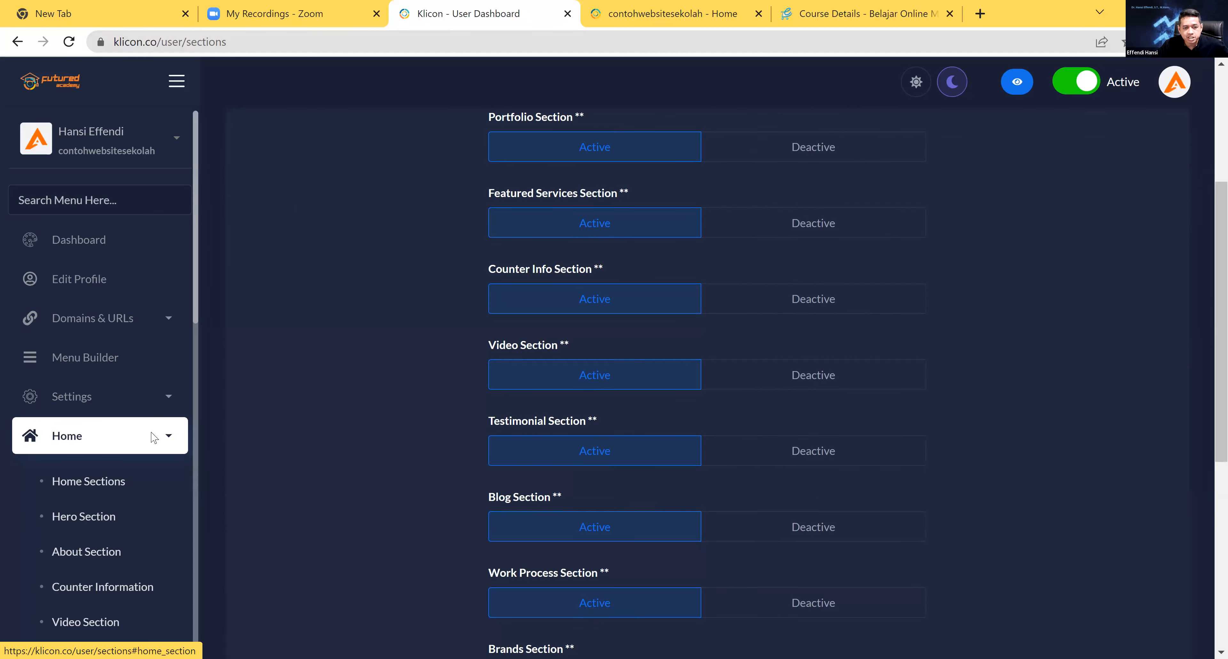
Open the home page's Video Section form and choose the image "Website Sekolah dengan Klicon Thumbnail" as its background
scroll(102, 463, "down", 3)
left_click(87, 461)
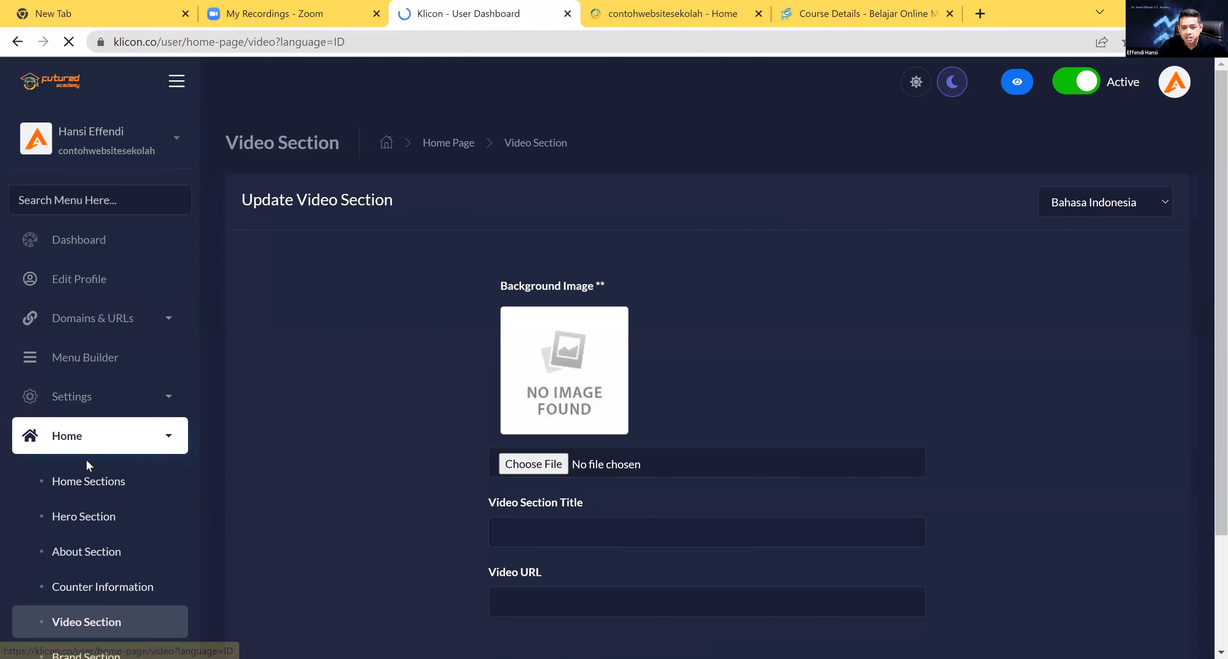
scroll(722, 323, "down", 3)
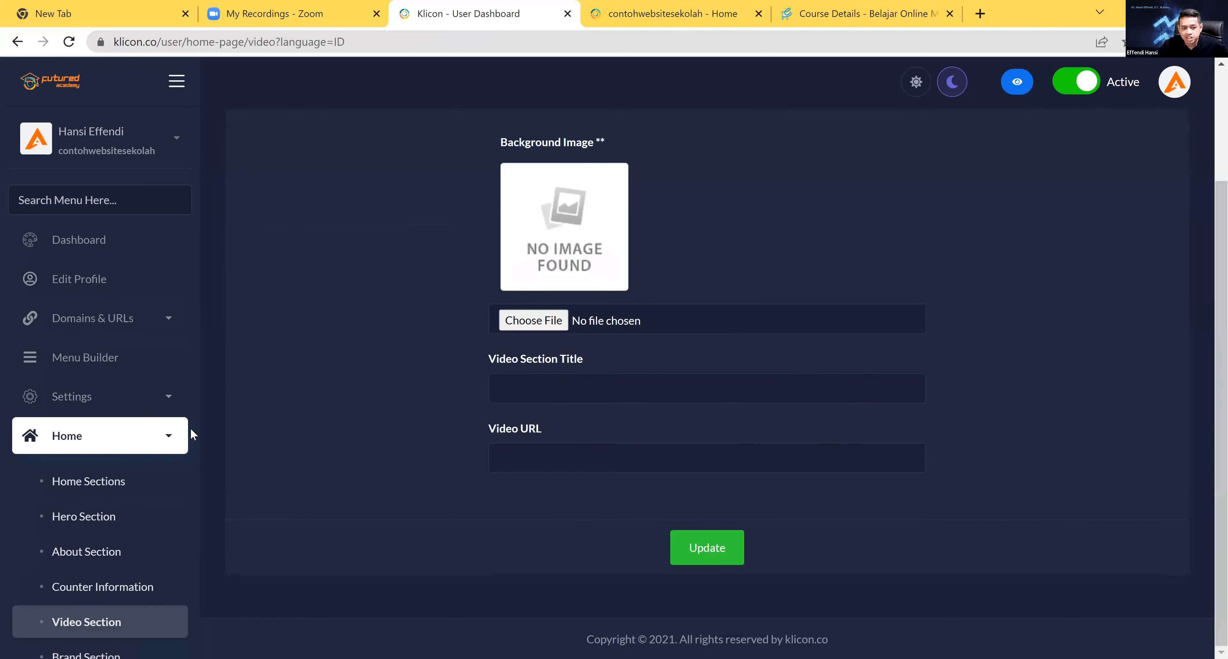
scroll(539, 471, "up", 3)
left_click(542, 466)
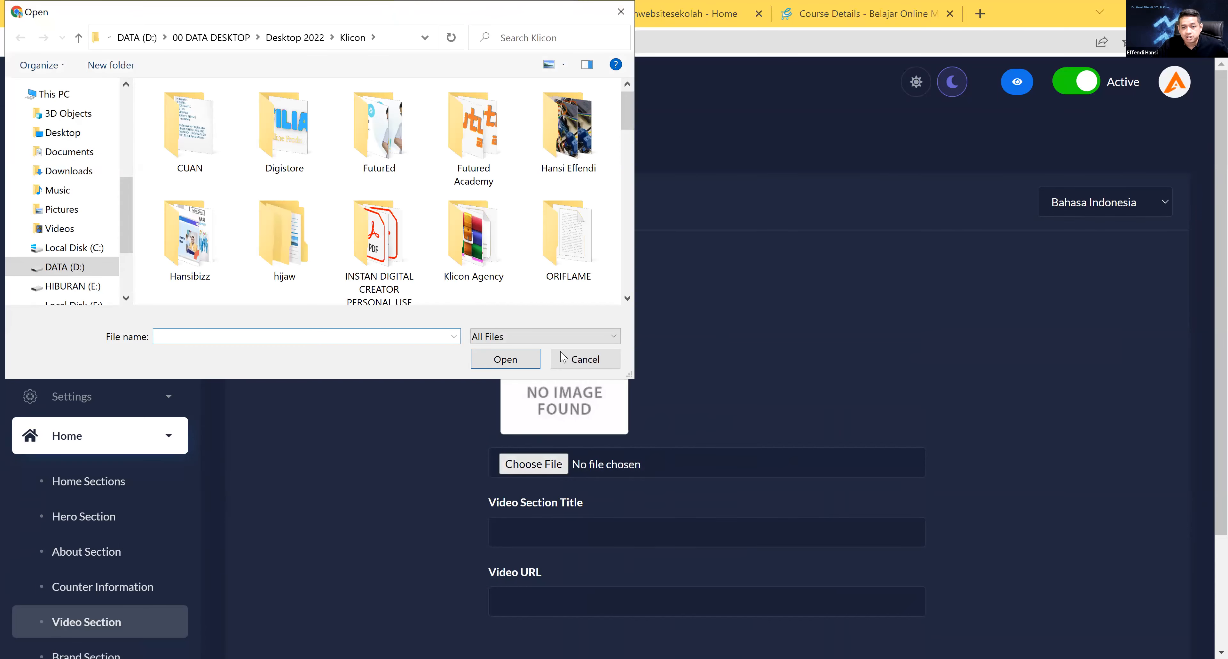
scroll(539, 248, "down", 8)
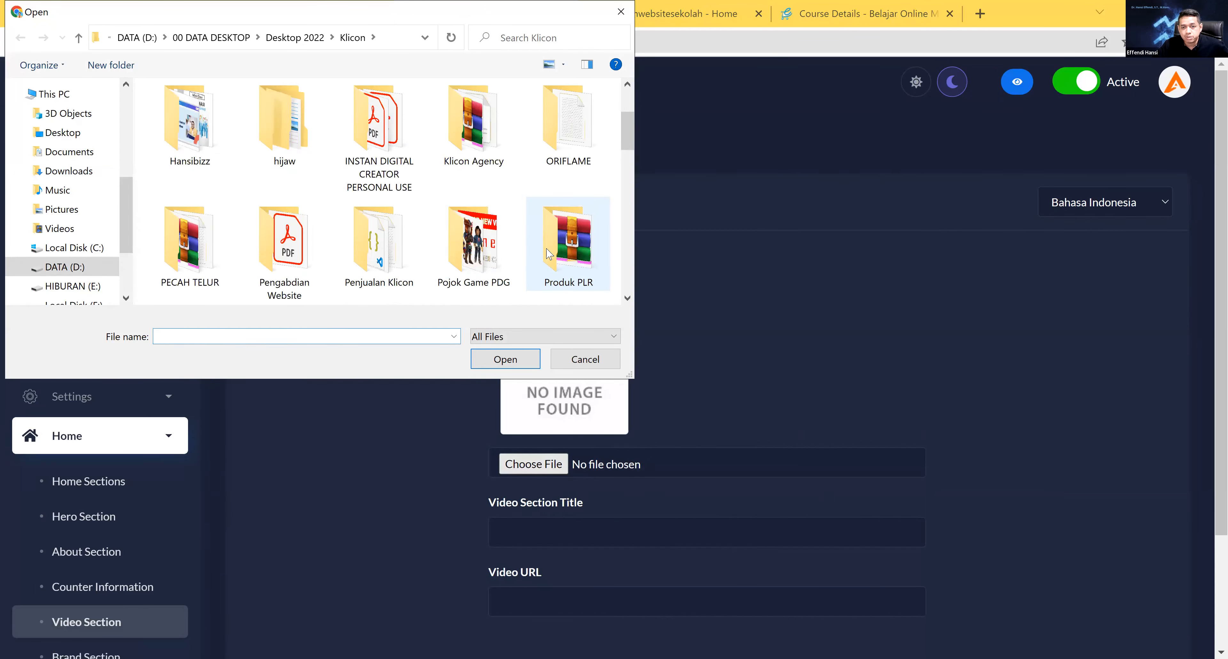
scroll(538, 263, "up", 2)
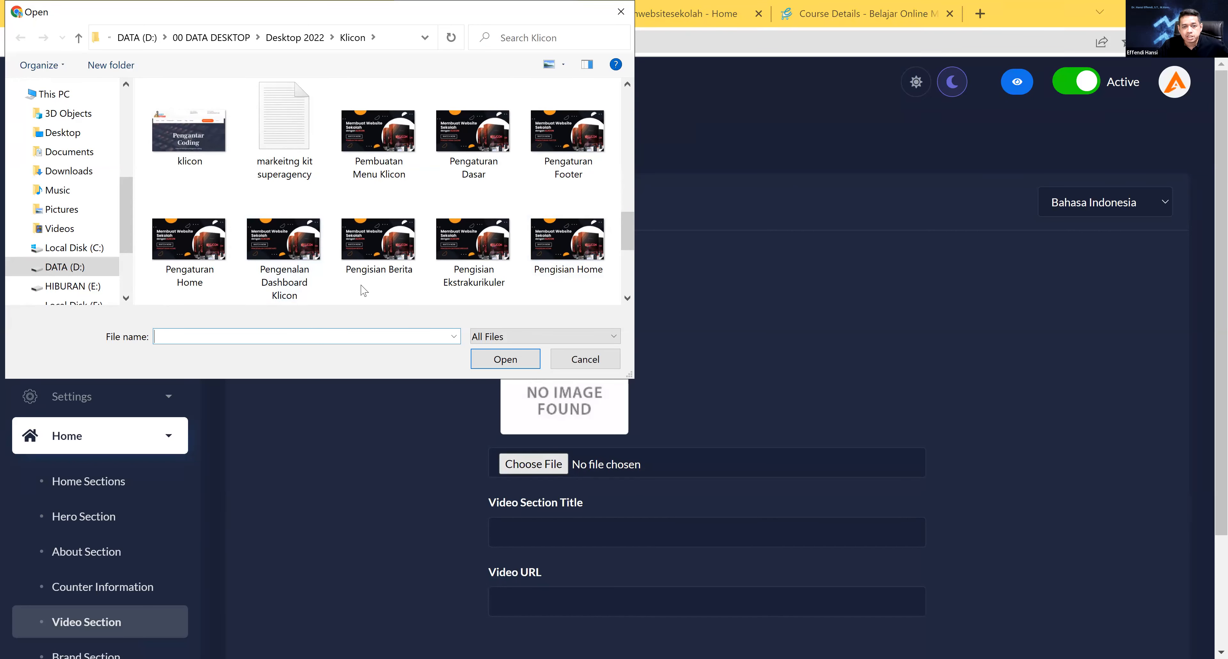
scroll(446, 195, "down", 2)
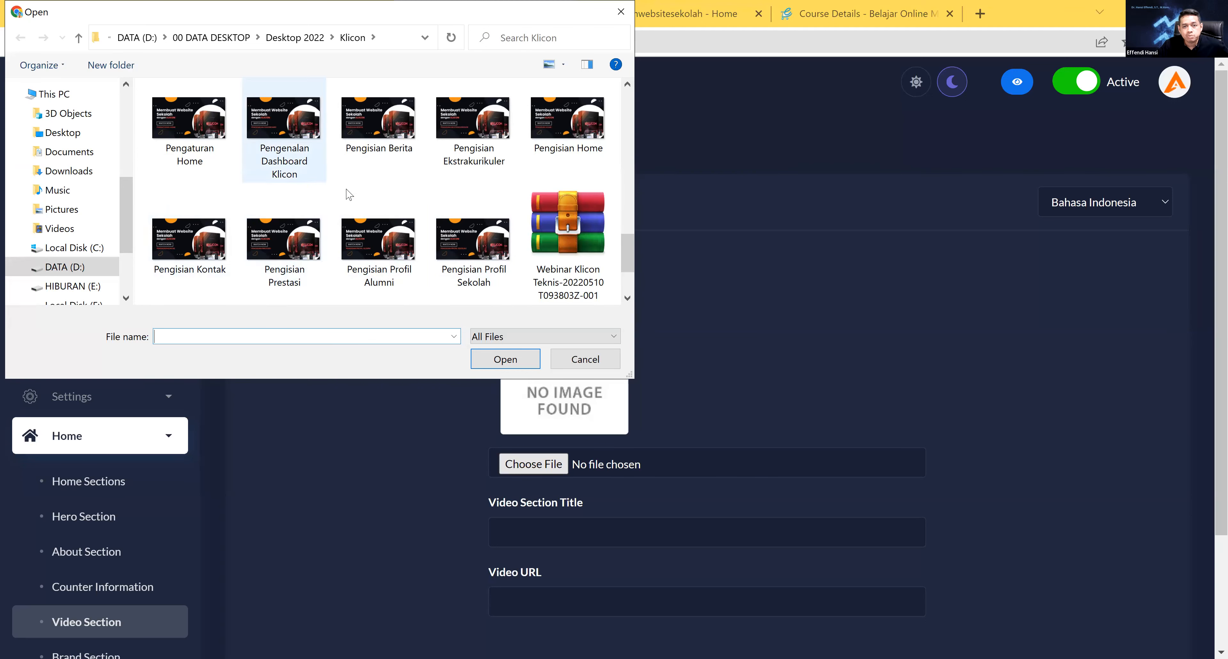
scroll(469, 190, "down", 2)
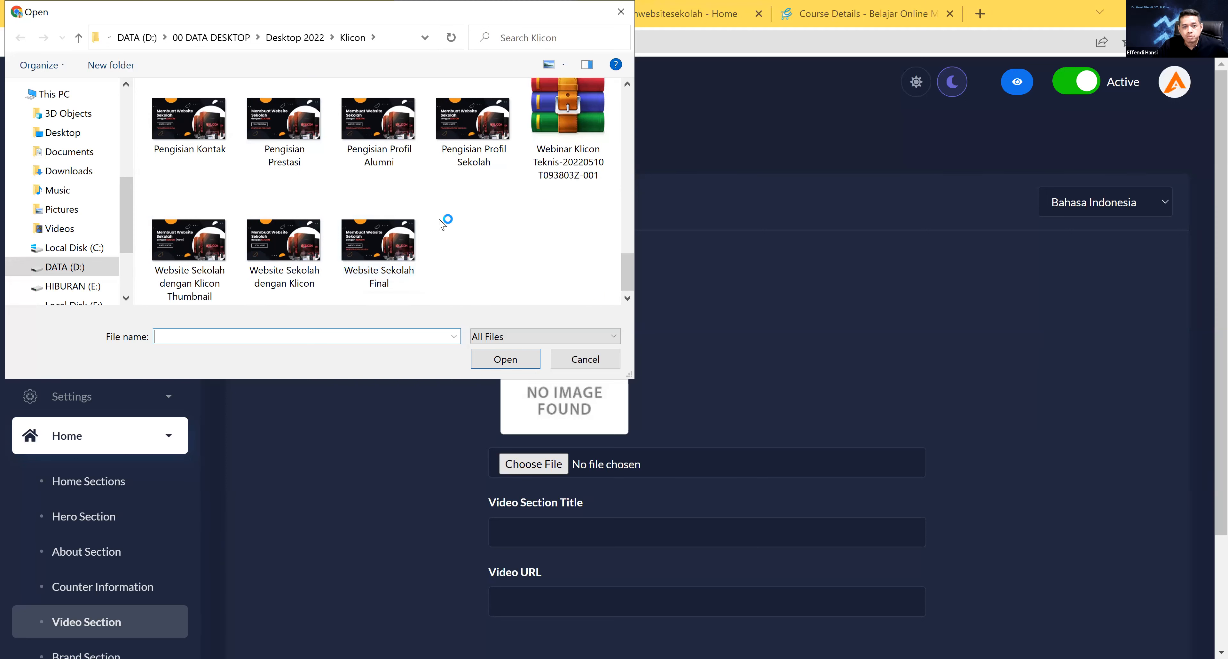
left_click(208, 251)
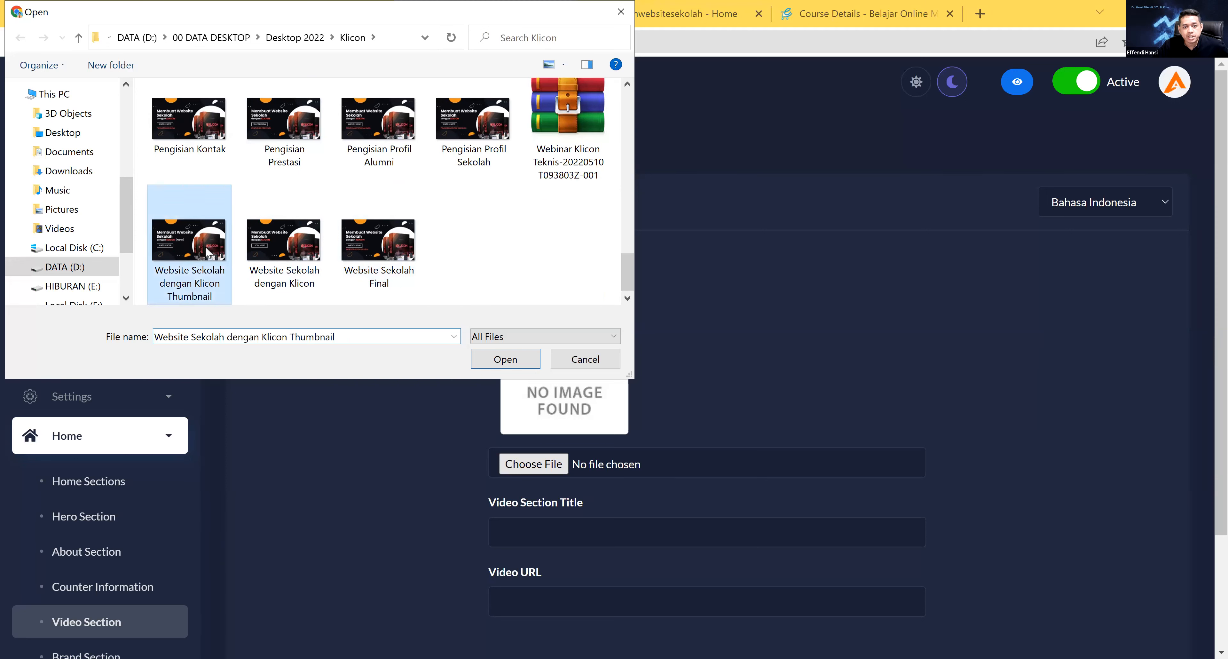
left_click(514, 365)
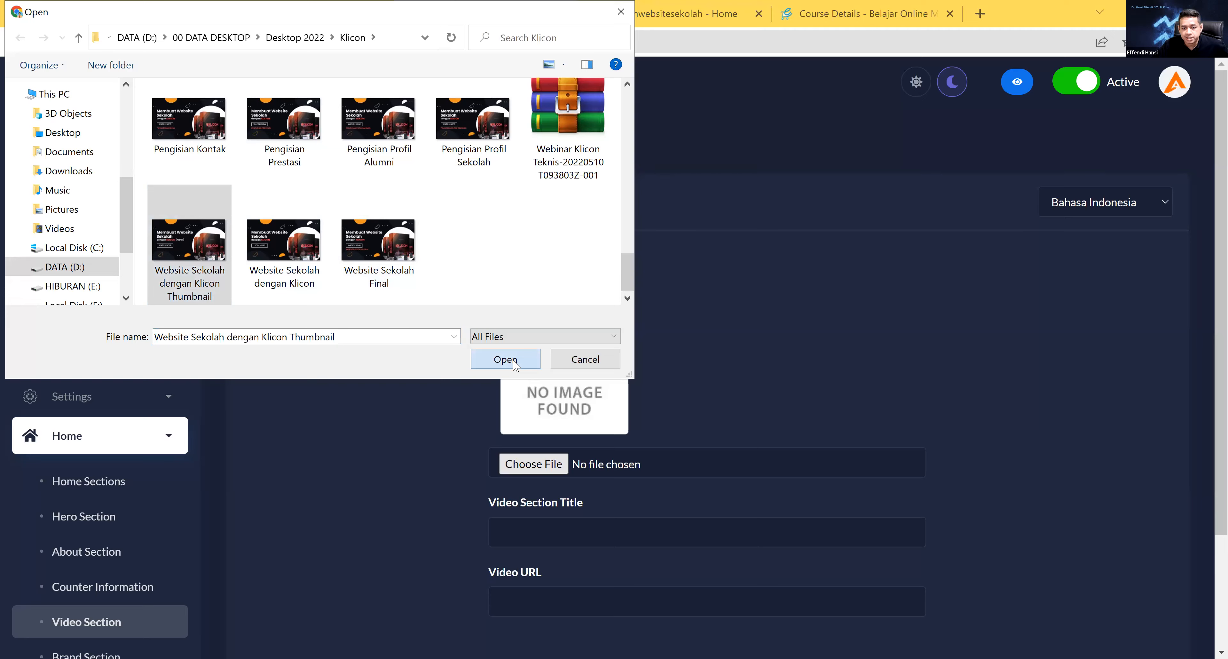
scroll(386, 352, "down", 3)
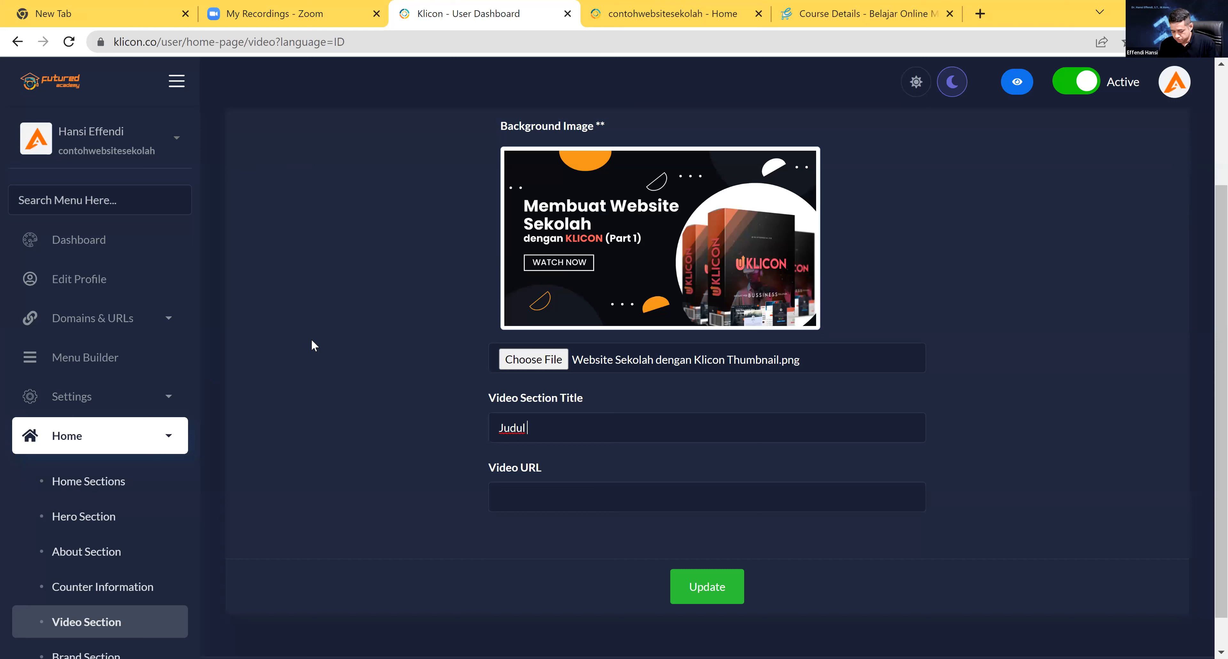
type("ideo Section")
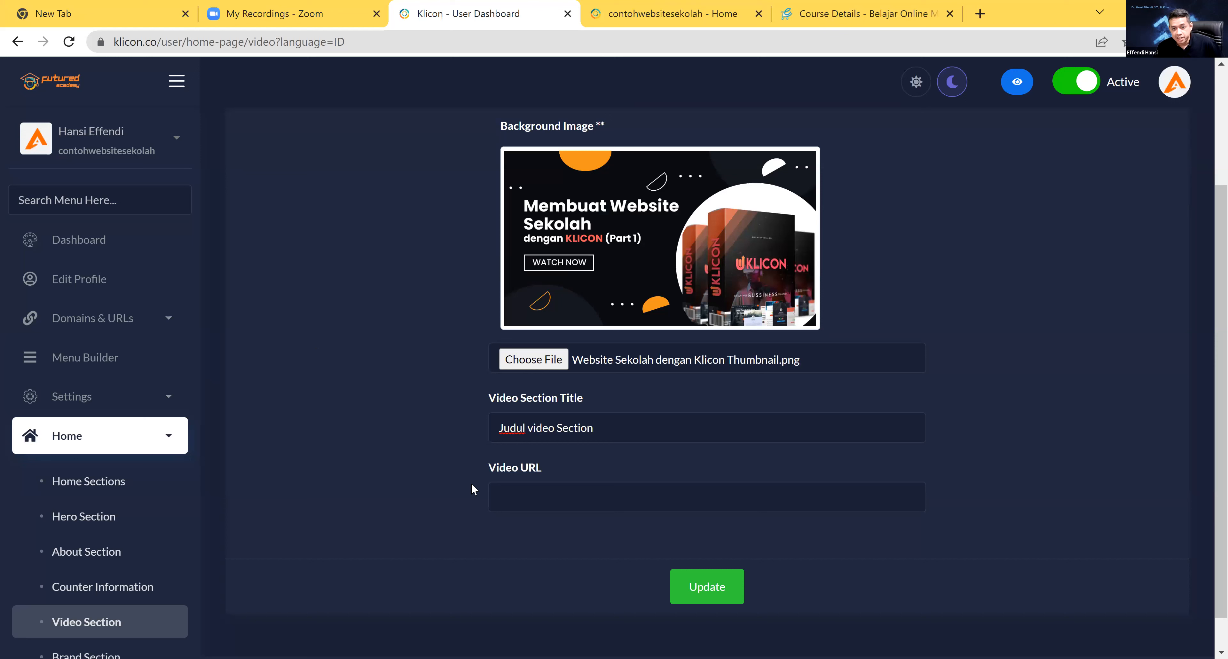
right_click(502, 496)
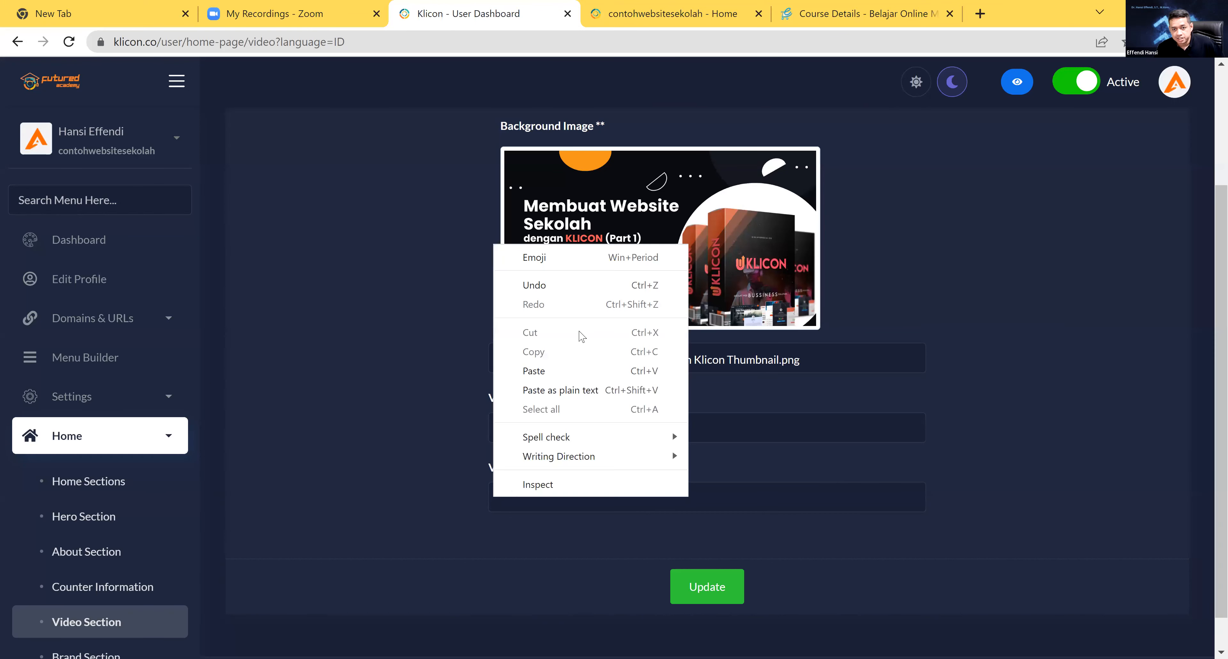
left_click(562, 371)
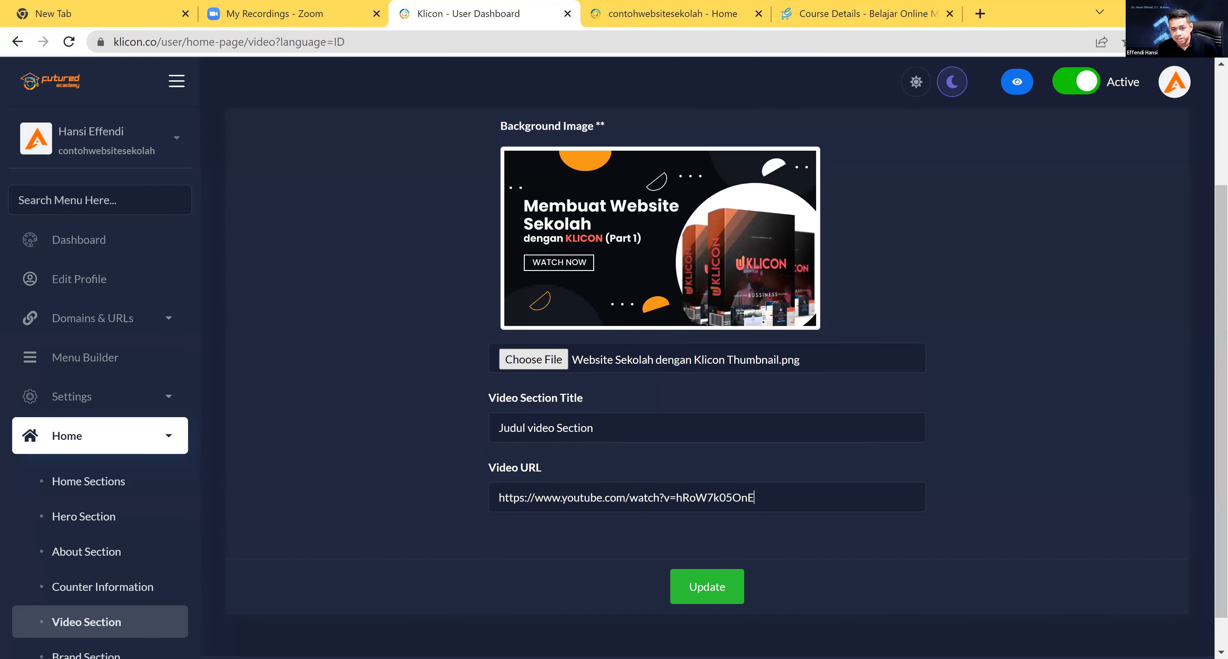
left_click(705, 587)
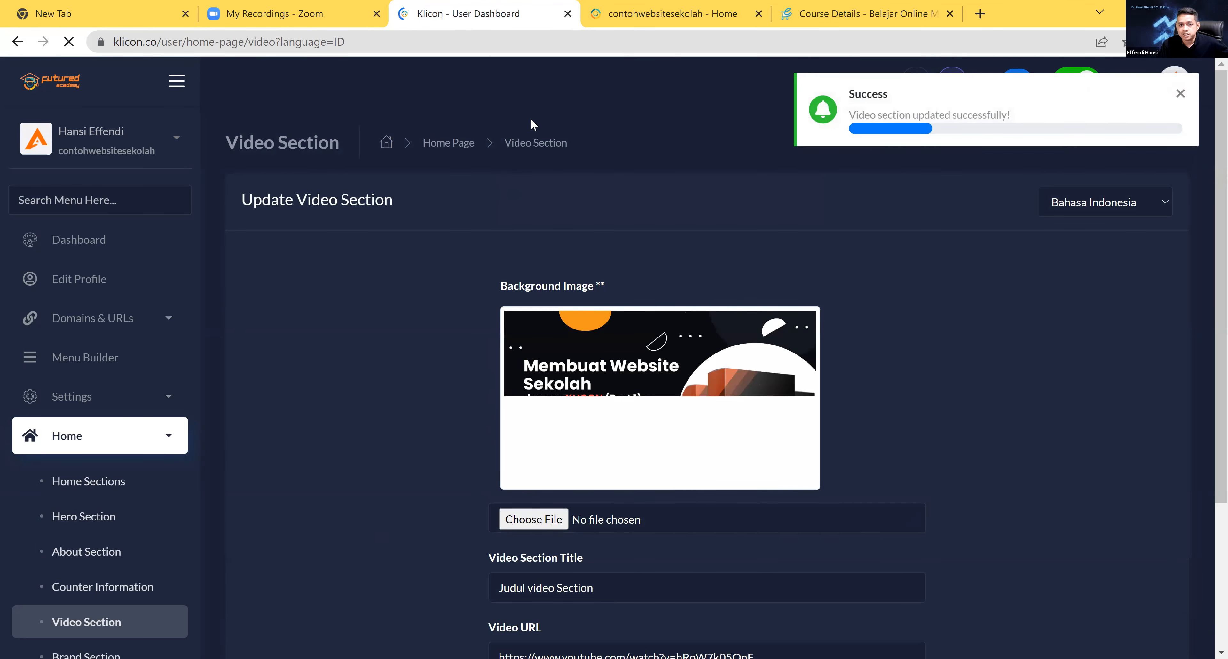
Reload the public home page and examine its sections from the hero down to the video section
left_click(616, 27)
left_click(69, 41)
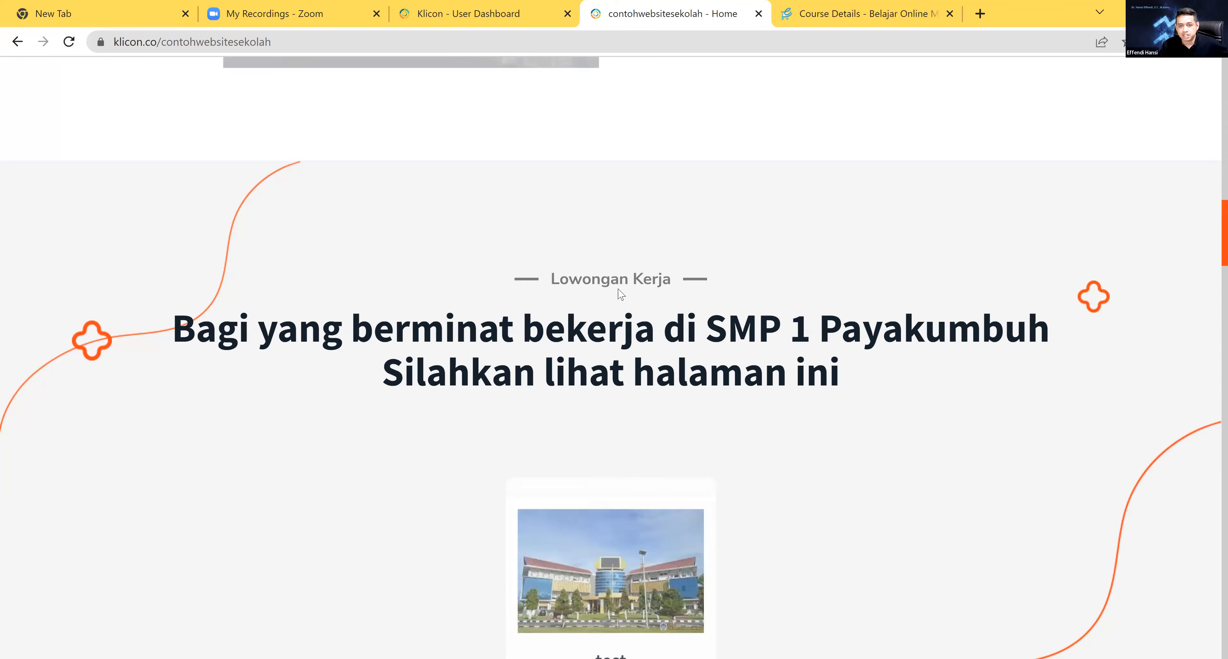
scroll(616, 286, "up", 5)
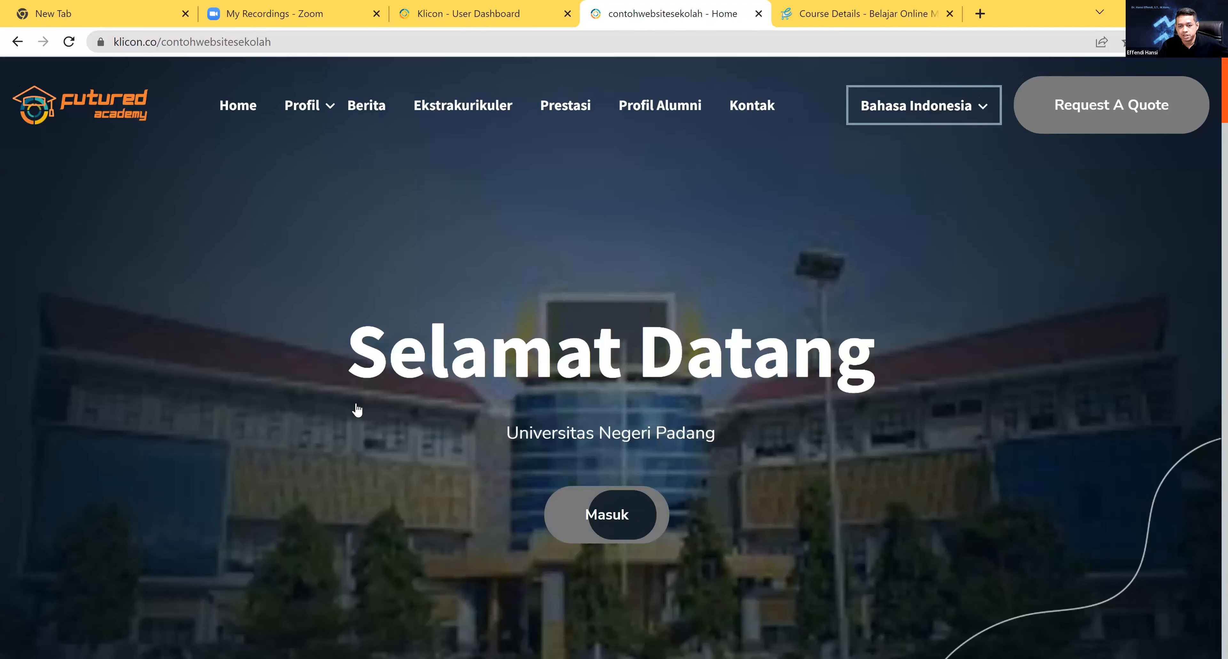
scroll(360, 403, "down", 2)
scroll(361, 404, "down", 7)
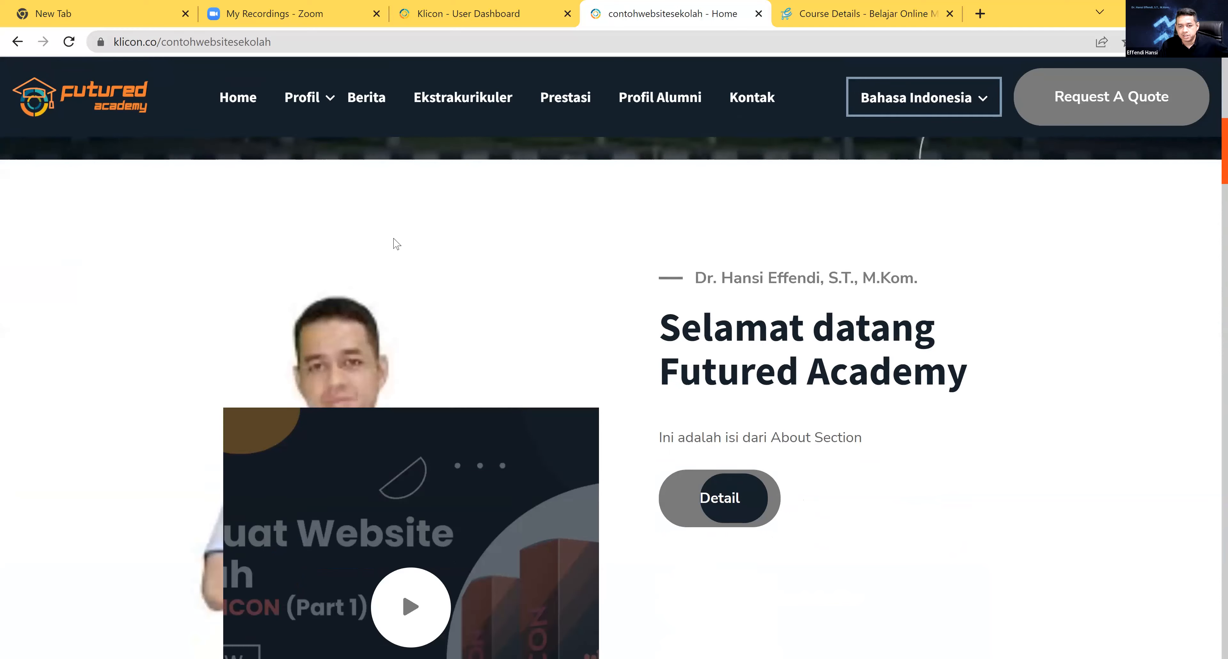
scroll(910, 455, "down", 5)
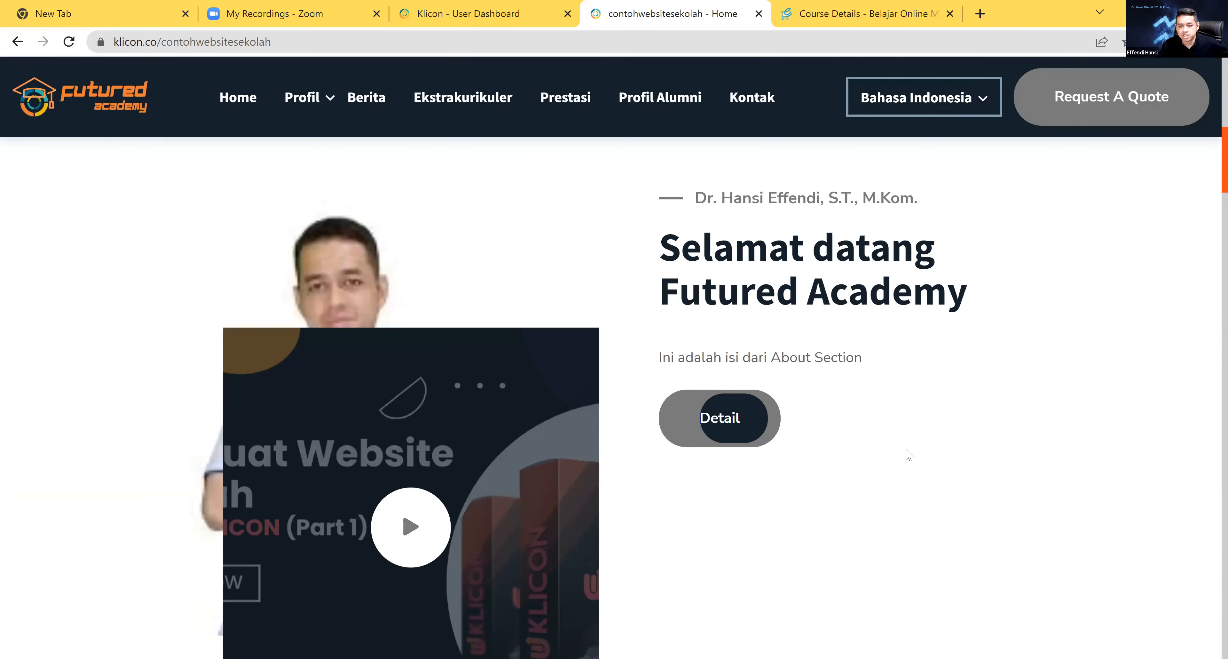
scroll(911, 460, "down", 6)
scroll(916, 422, "down", 3)
scroll(878, 365, "down", 10)
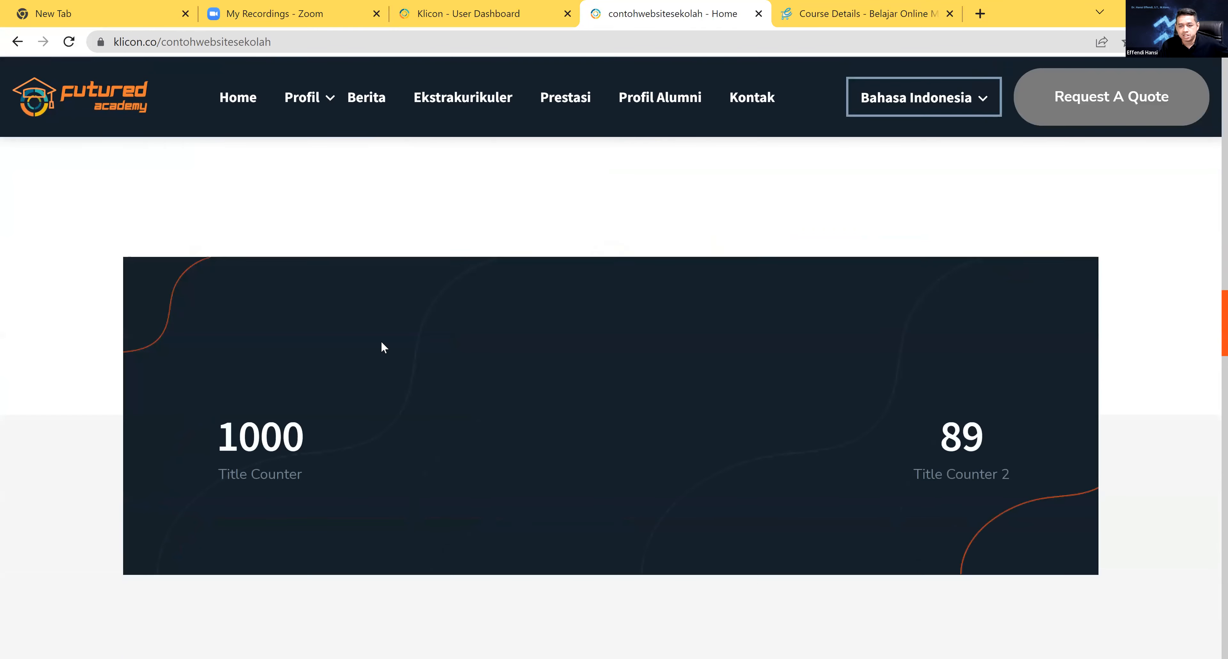
scroll(708, 425, "down", 12)
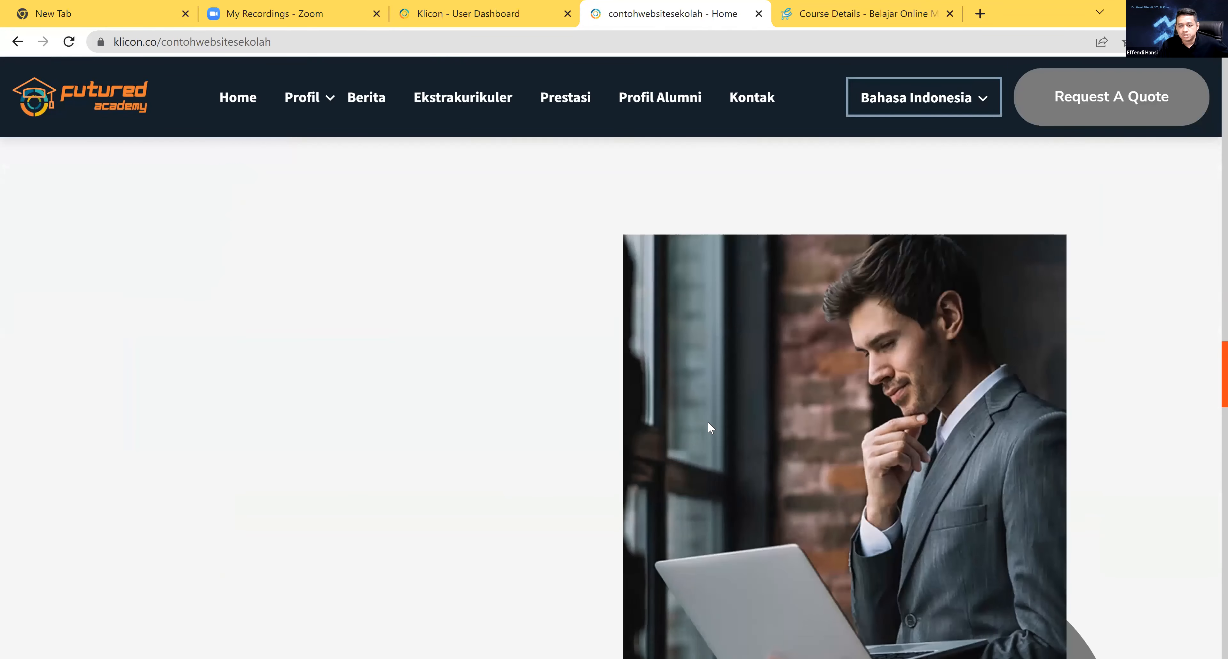
scroll(520, 353, "down", 8)
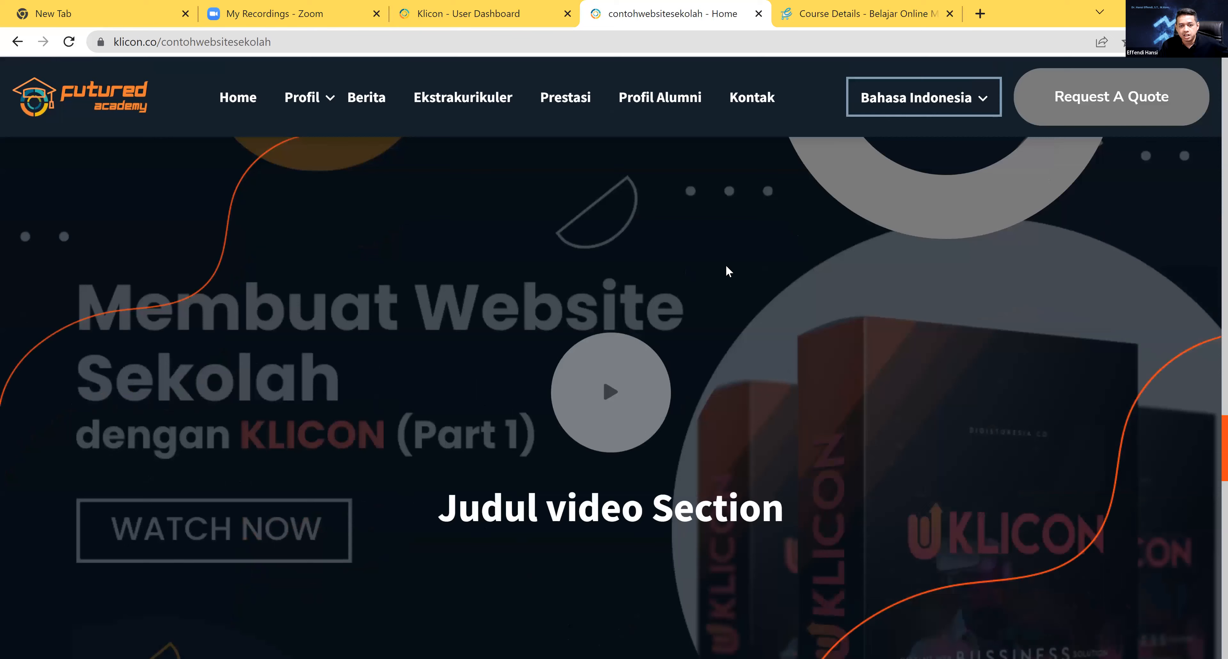
scroll(631, 261, "down", 3)
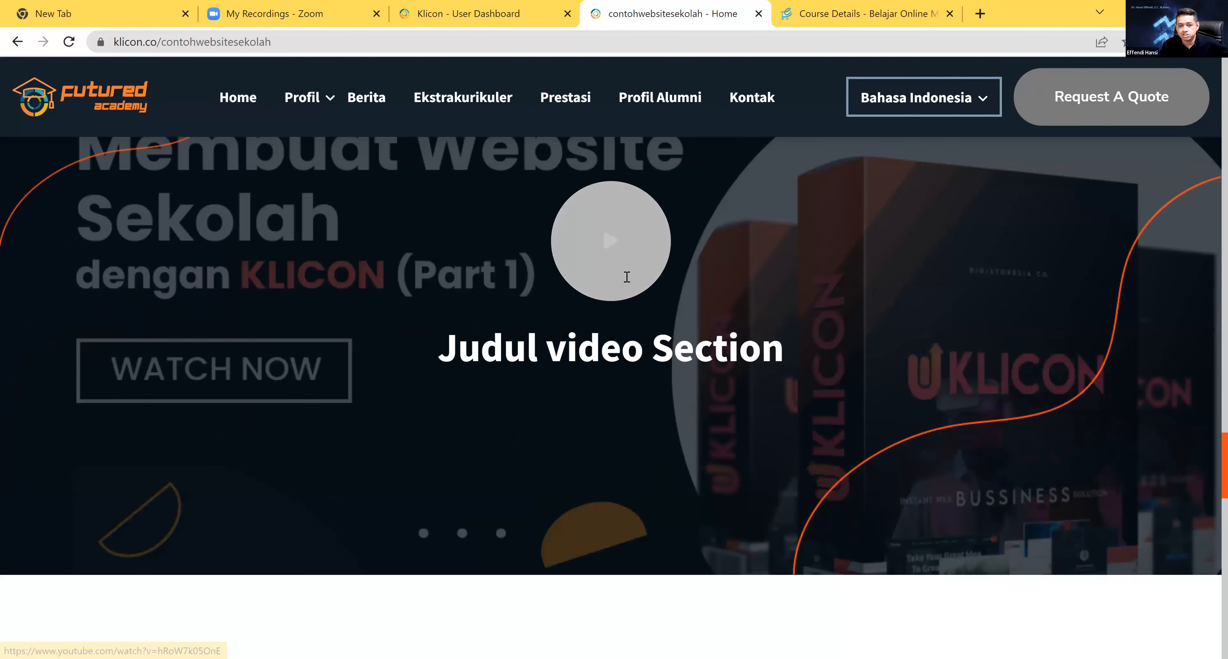
scroll(795, 277, "up", 3)
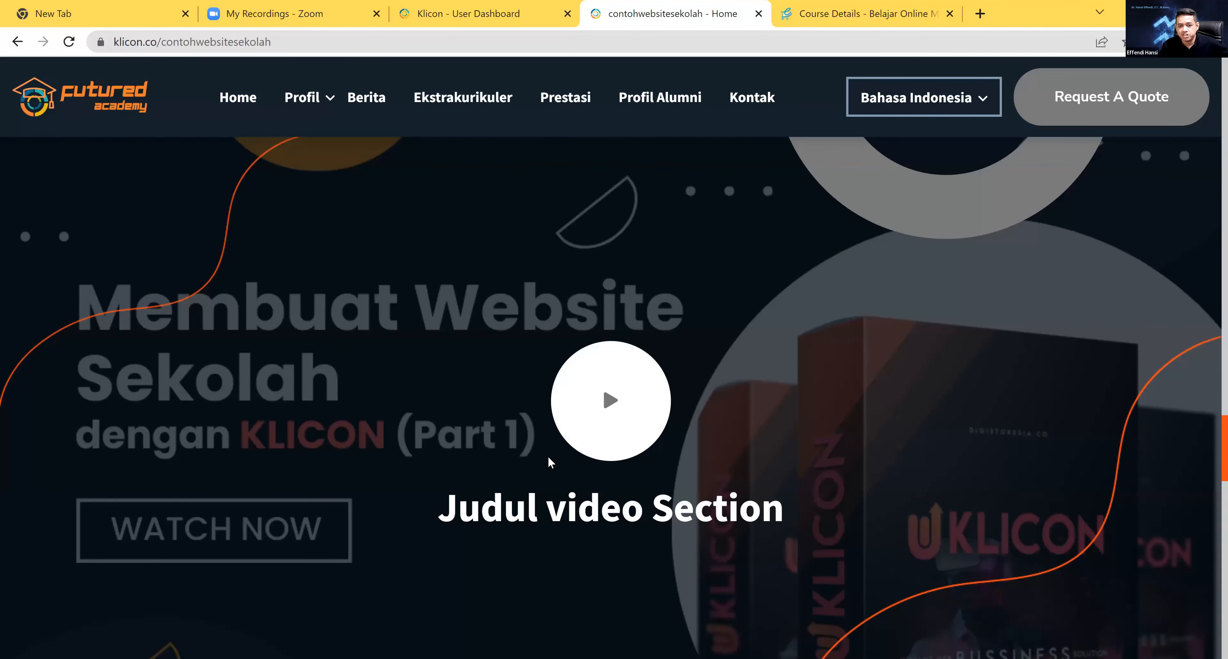
Open the video section's player on the public page, close it, and examine the sections directly above and below the video
left_click(612, 404)
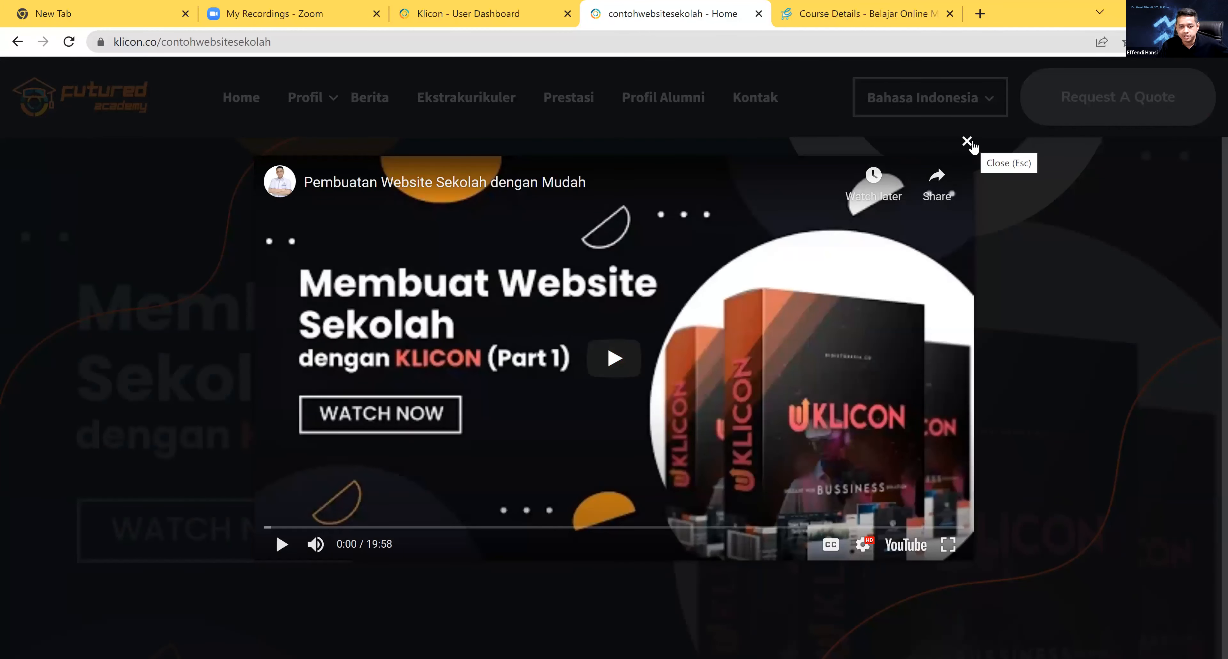
key("Escape")
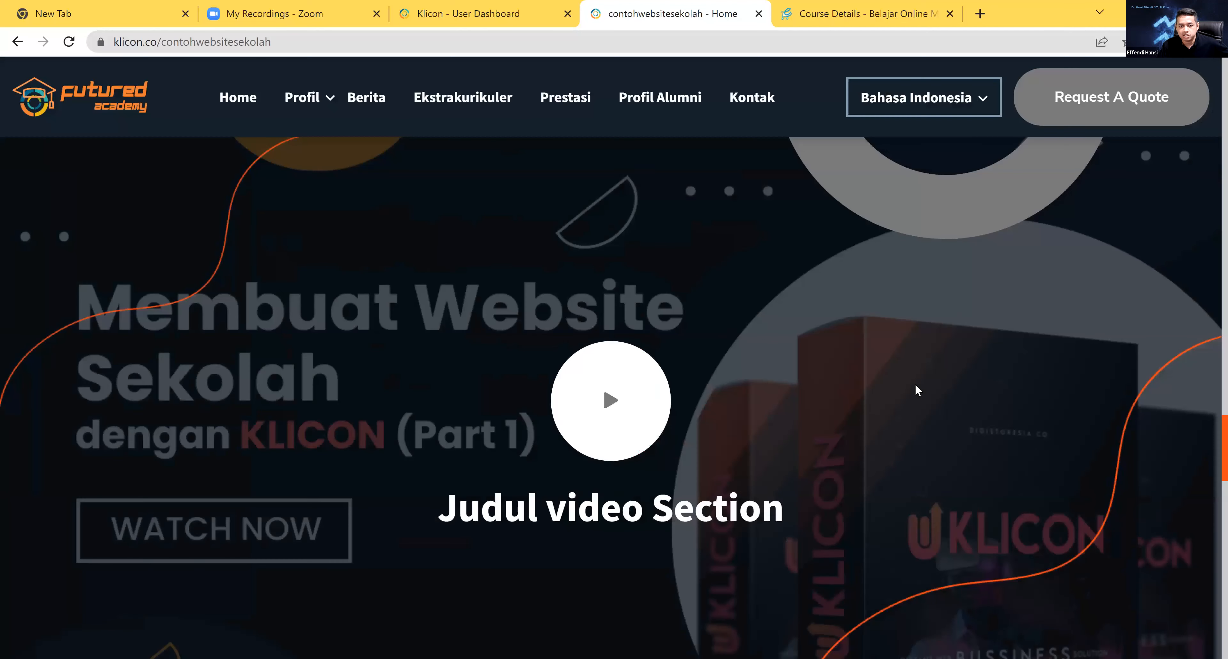
scroll(915, 384, "down", 3)
scroll(920, 410, "down", 5)
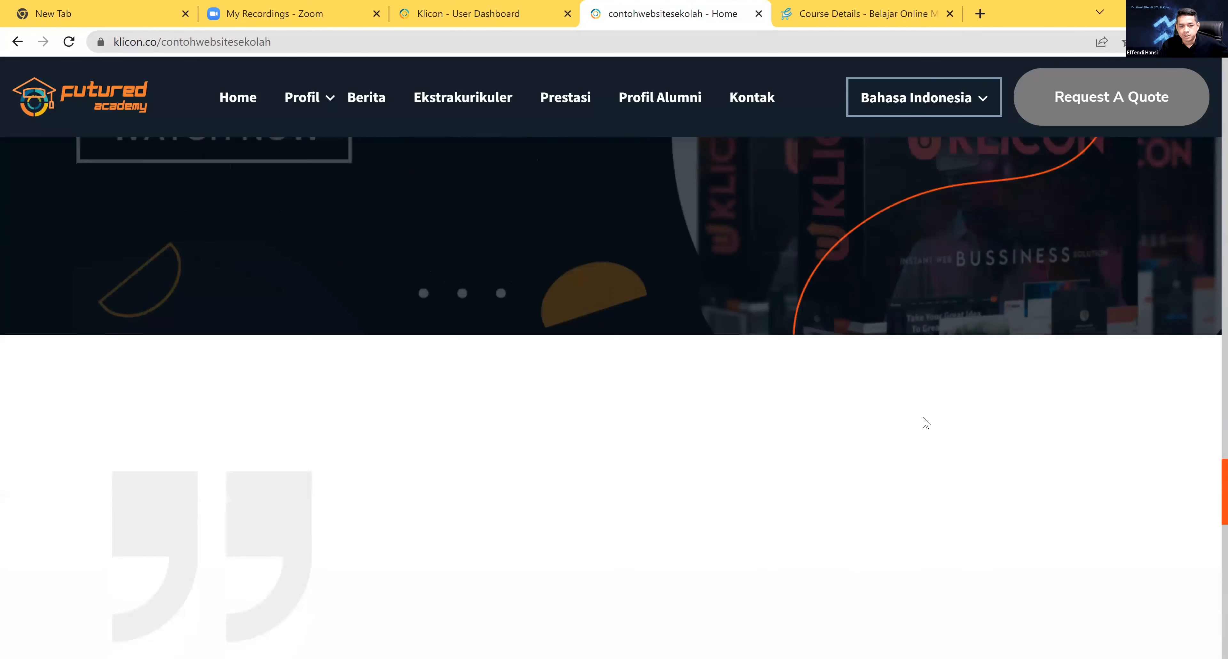
scroll(910, 409, "down", 2)
scroll(913, 404, "up", 5)
scroll(913, 408, "up", 13)
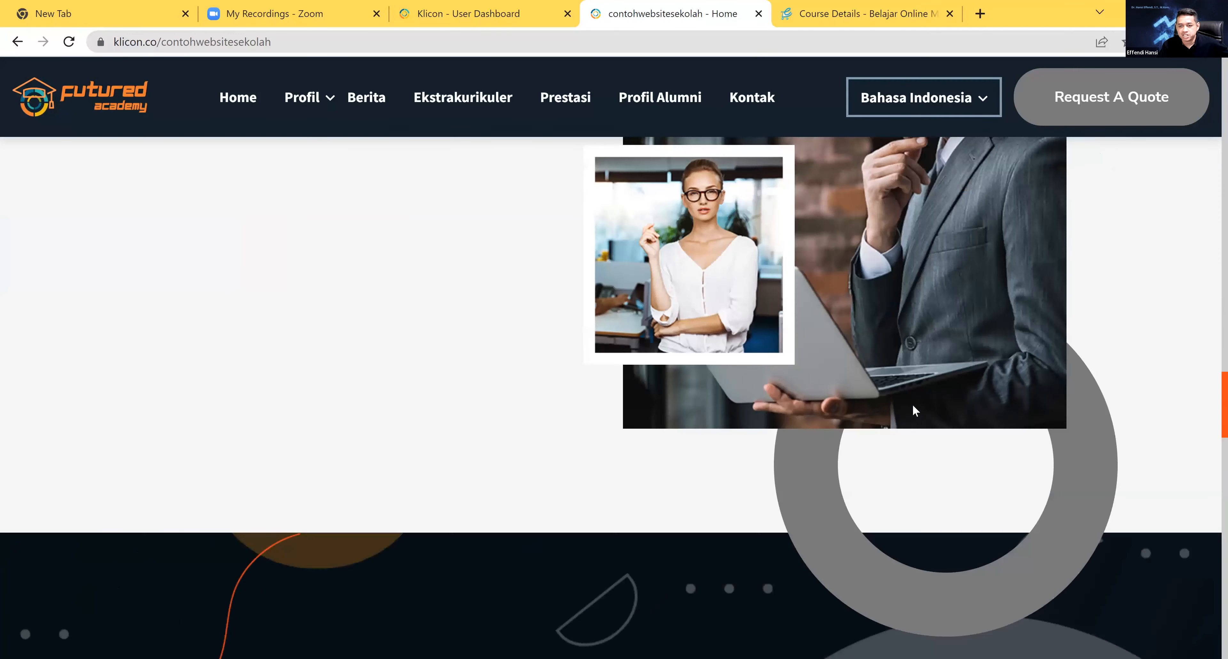
scroll(497, 492, "down", 5)
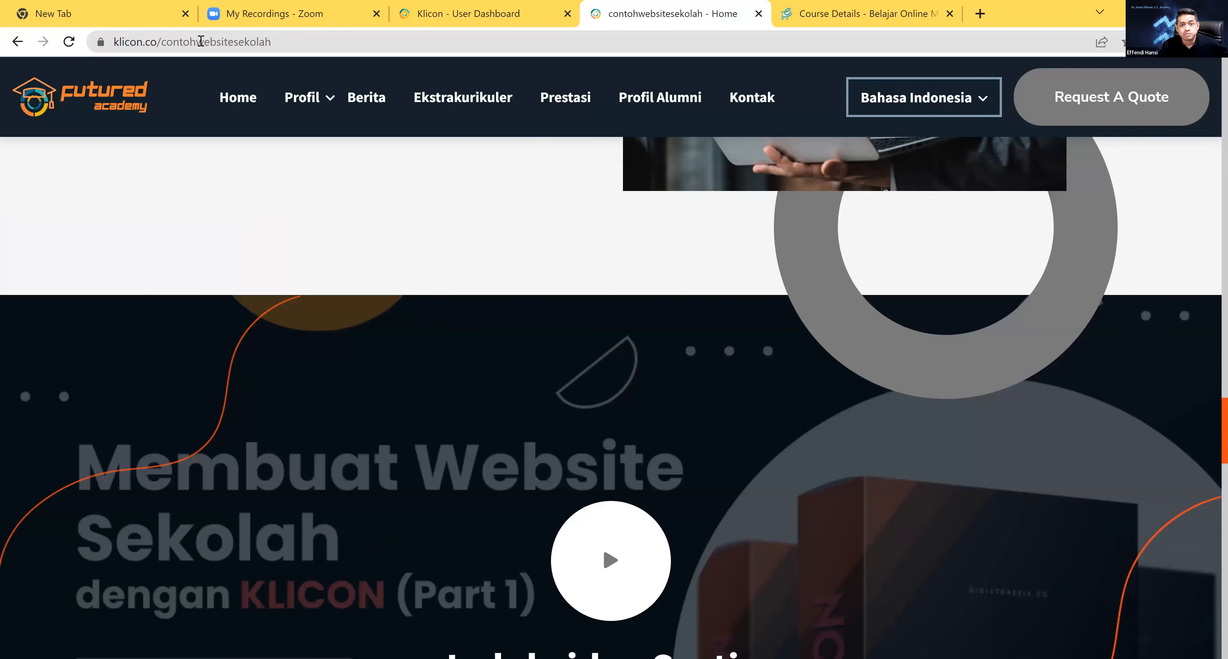
Return to the dashboard and open the home section visibility settings
left_click(432, 18)
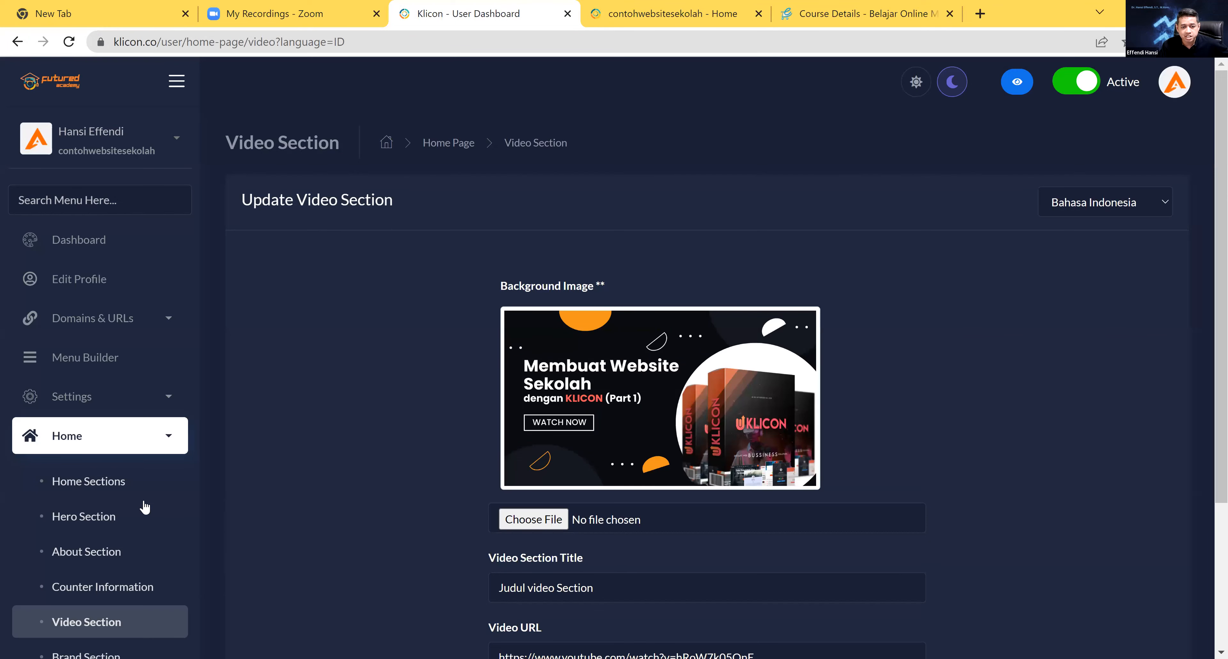
scroll(120, 538, "down", 5)
left_click(120, 527)
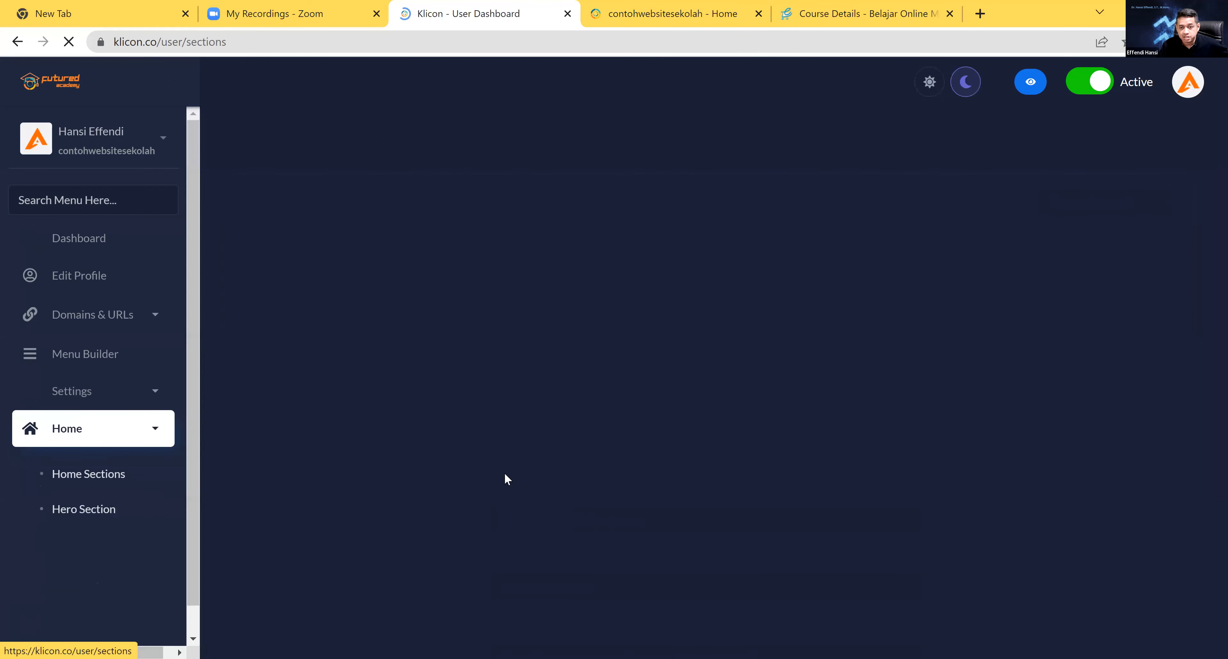
Examine the home section visibility switches and the remaining dashboard menu entries
scroll(615, 472, "down", 3)
scroll(881, 461, "down", 3)
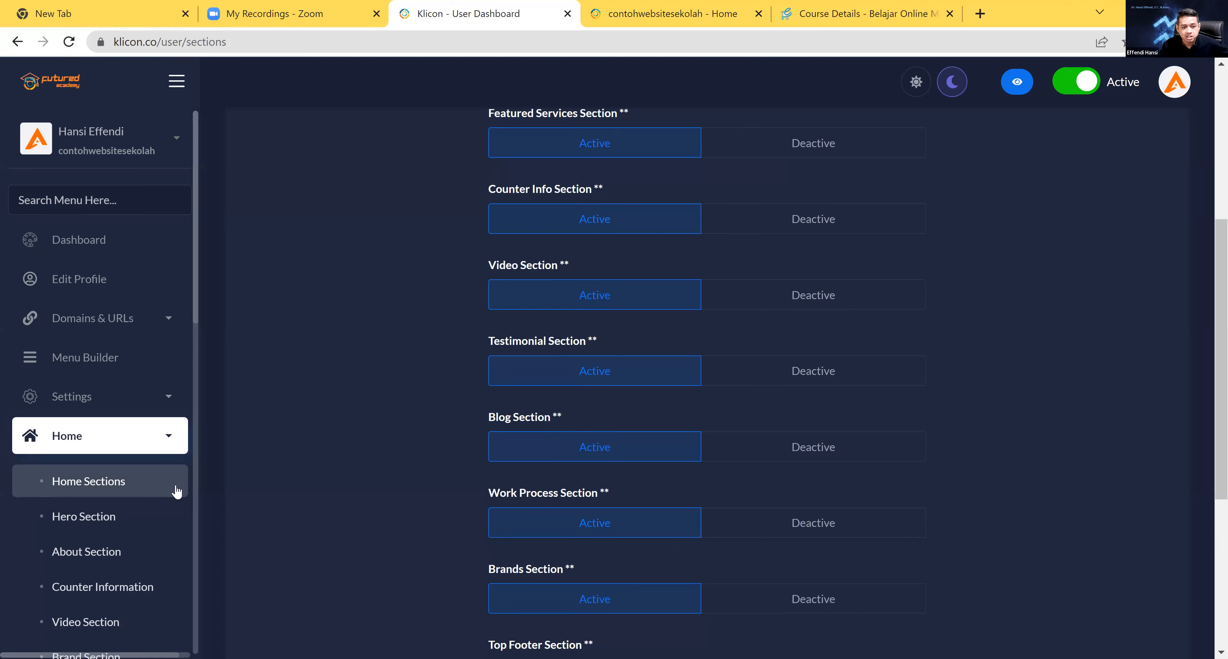
scroll(177, 491, "down", 10)
scroll(177, 491, "down", 2)
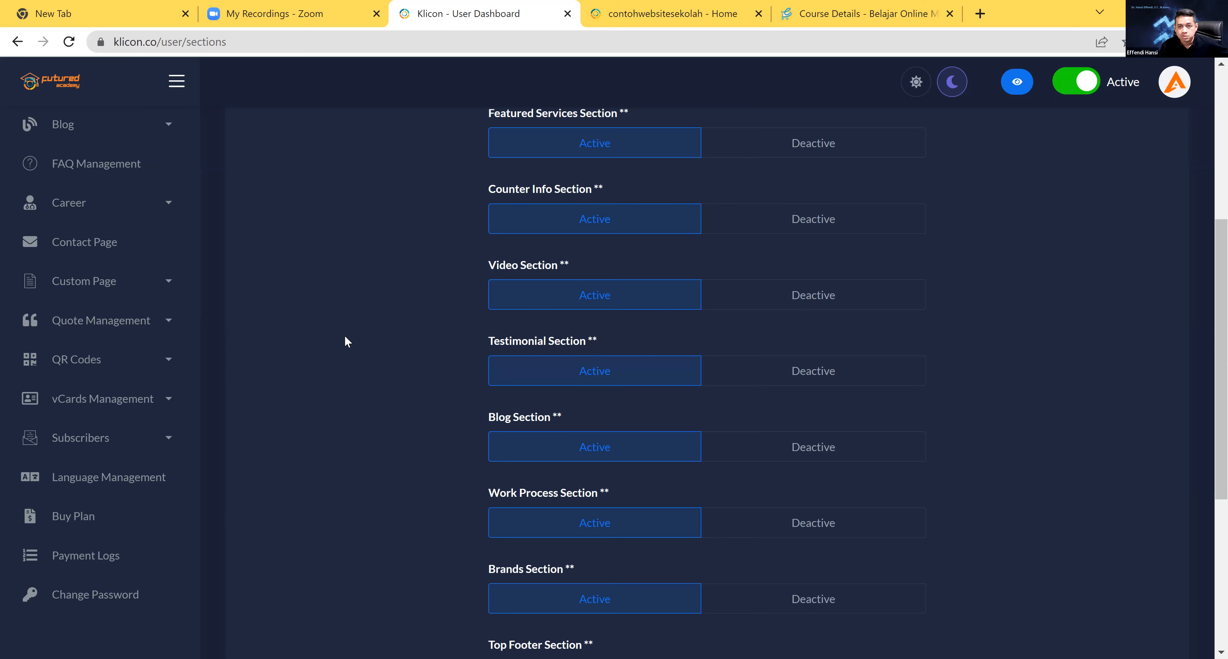
scroll(346, 338, "up", 6)
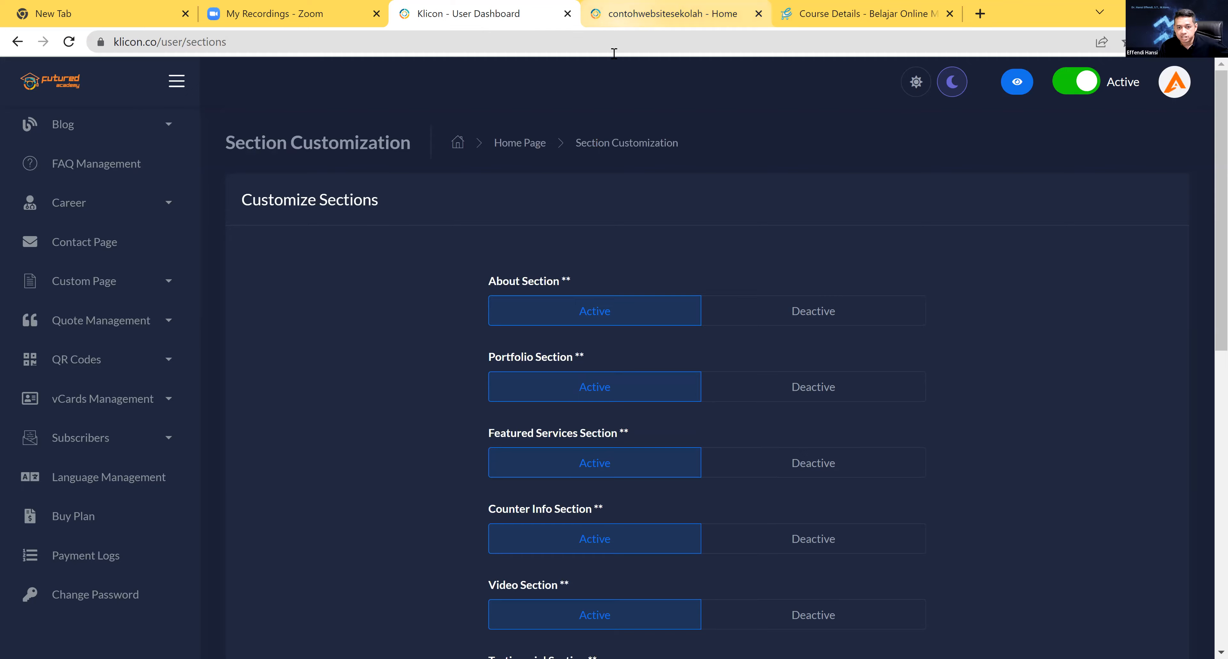
On the public home page, open the blog post "Guru Bahasa Inggris baru", read through it, and go back to the home page
left_click(663, 13)
scroll(710, 362, "down", 10)
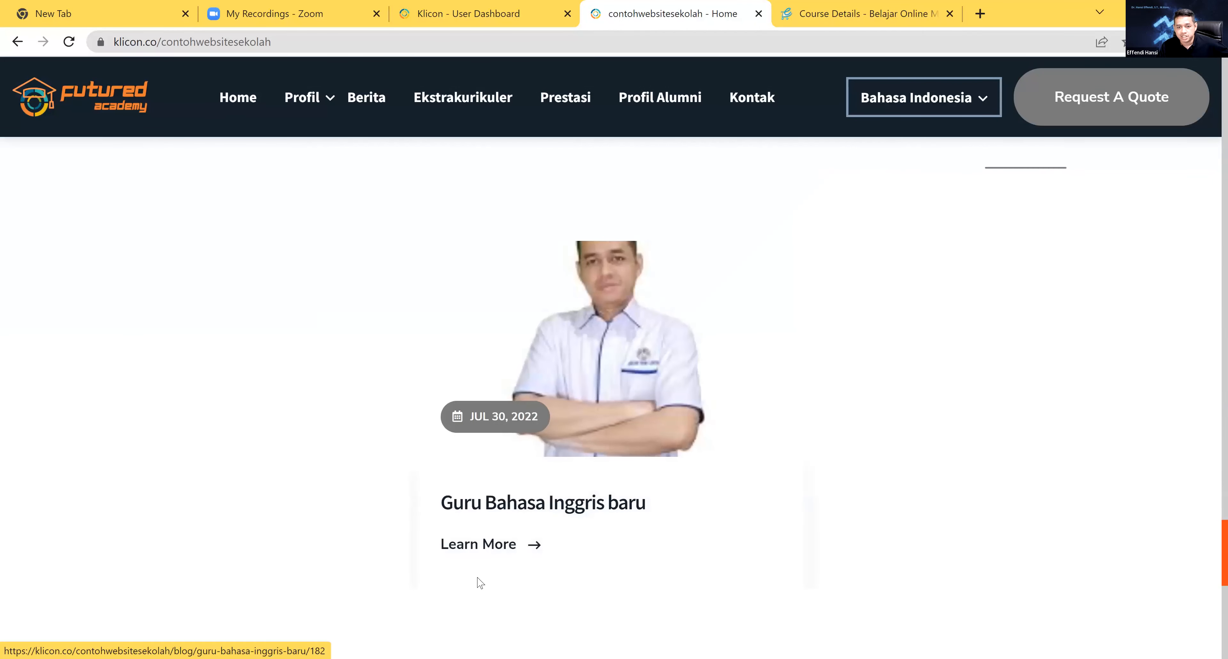
scroll(608, 362, "down", 3)
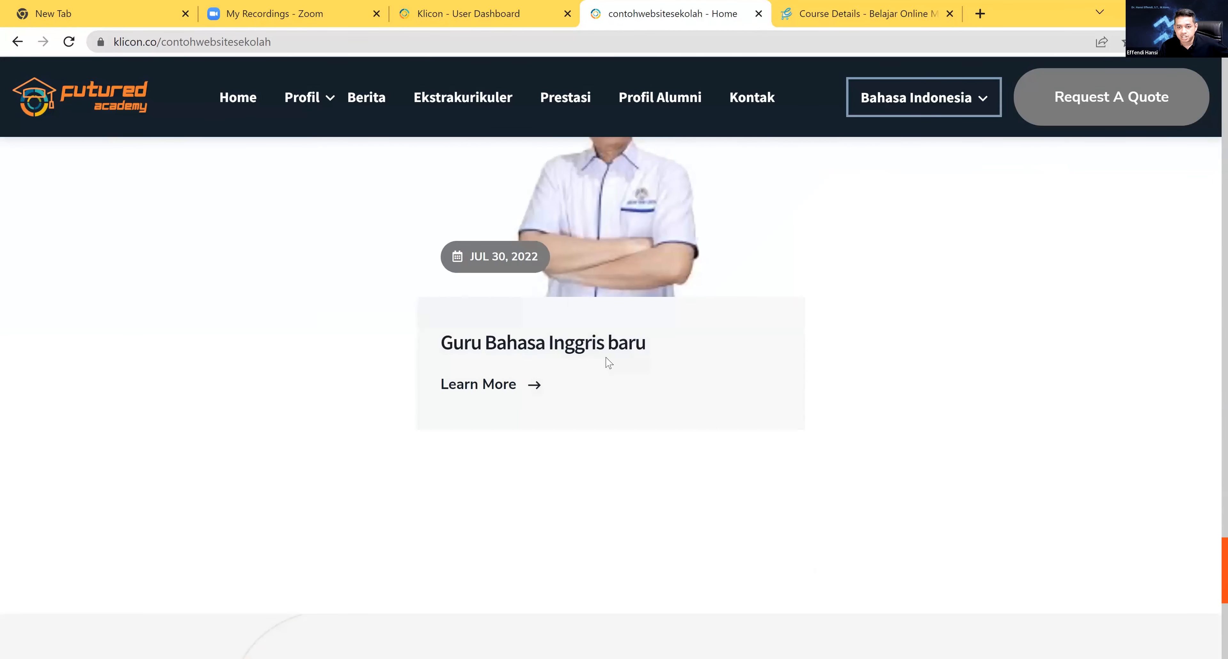
left_click(620, 344)
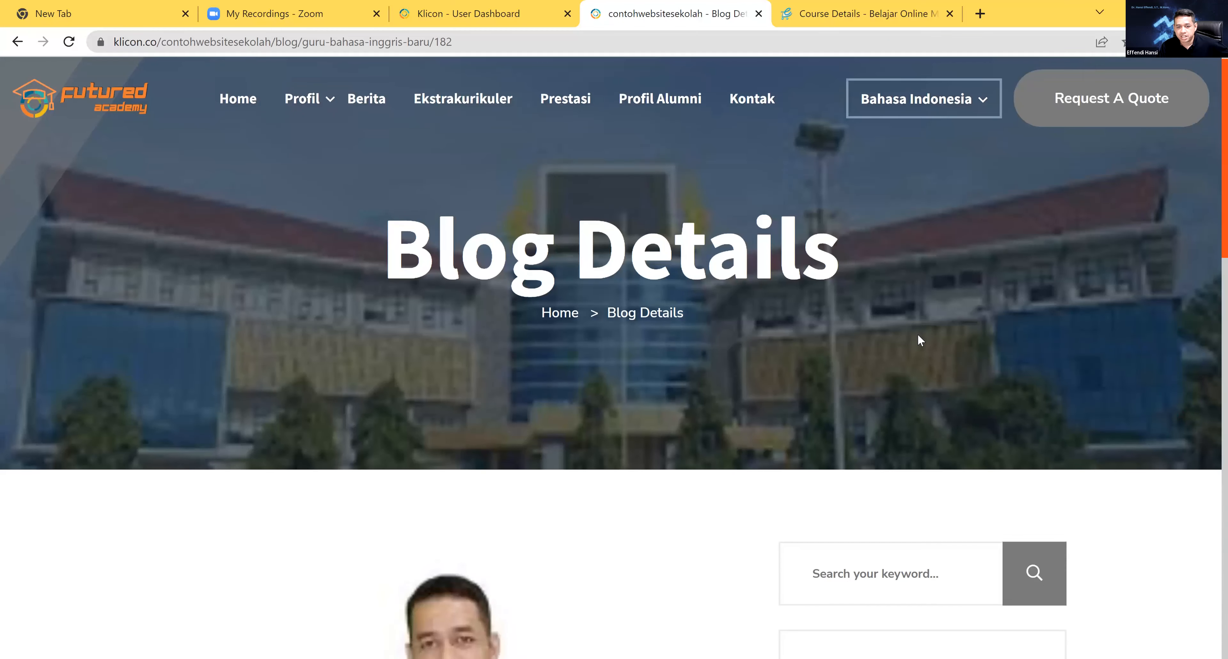
scroll(918, 334, "down", 10)
scroll(455, 411, "down", 3)
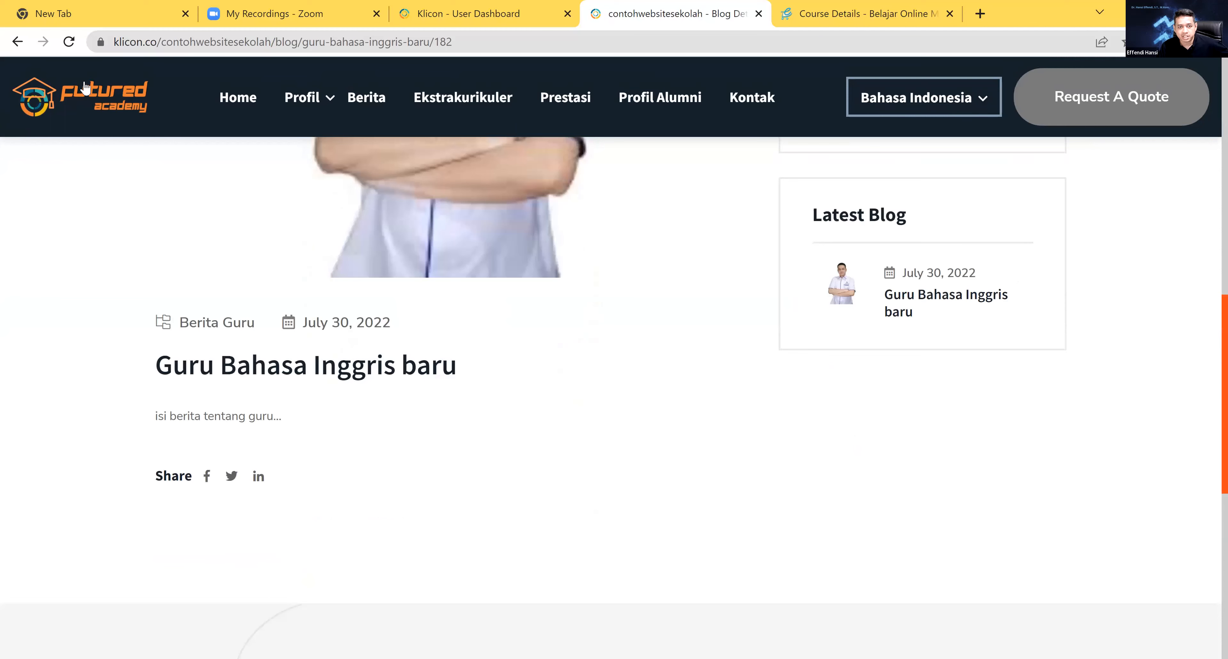
left_click(238, 107)
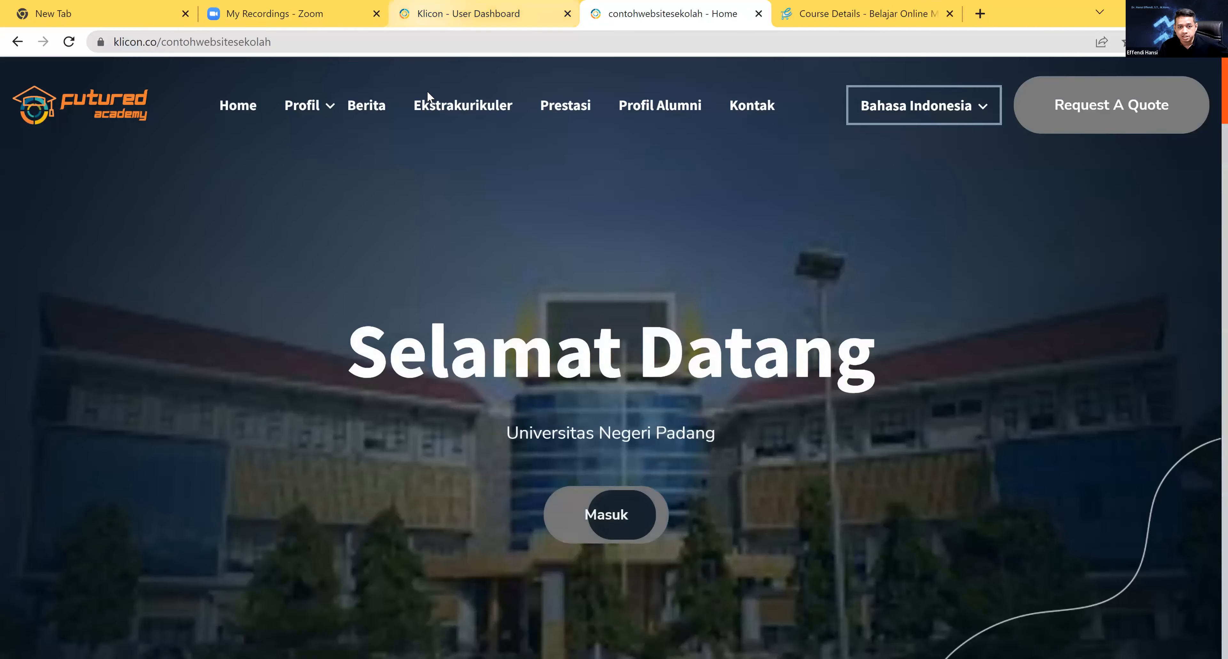
Return to the dashboard and review the section visibility list from About Section down to Copyright Section
left_click(465, 14)
scroll(754, 541, "down", 6)
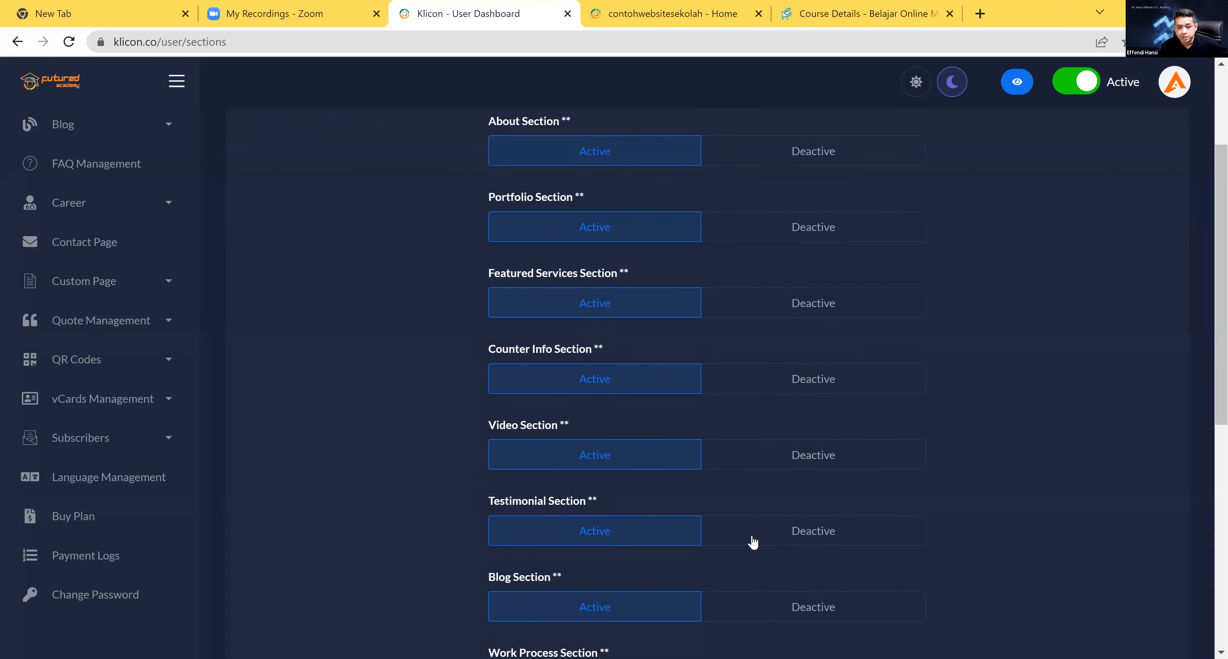
scroll(720, 501, "down", 3)
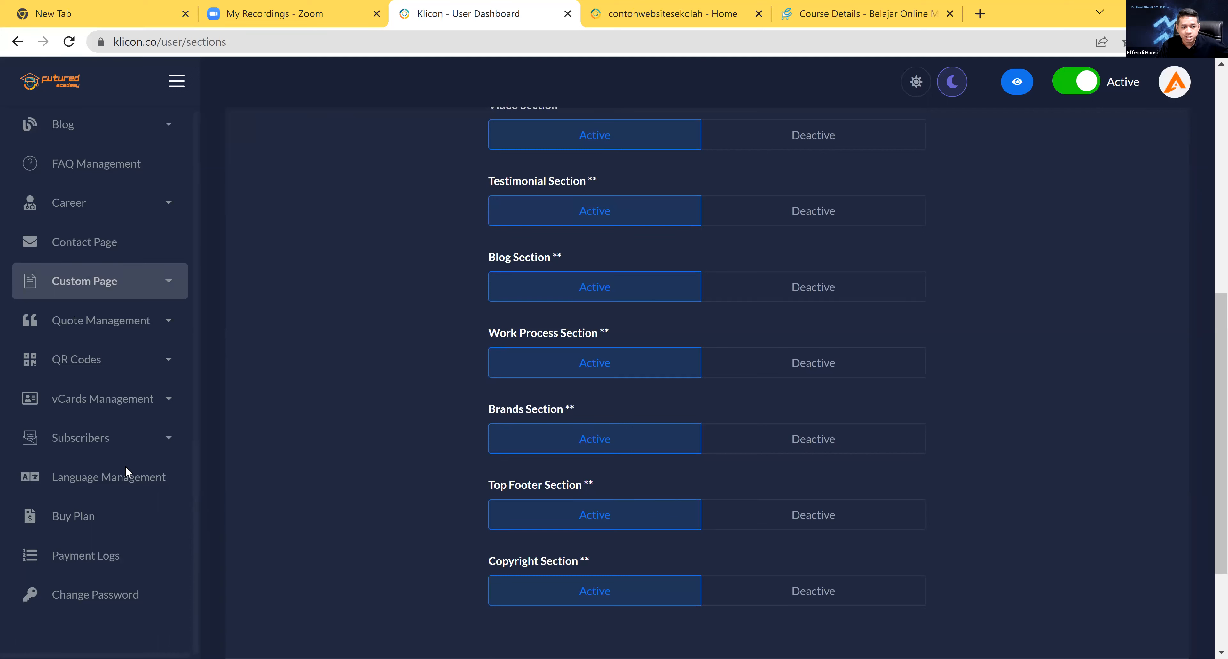
scroll(81, 477, "up", 10)
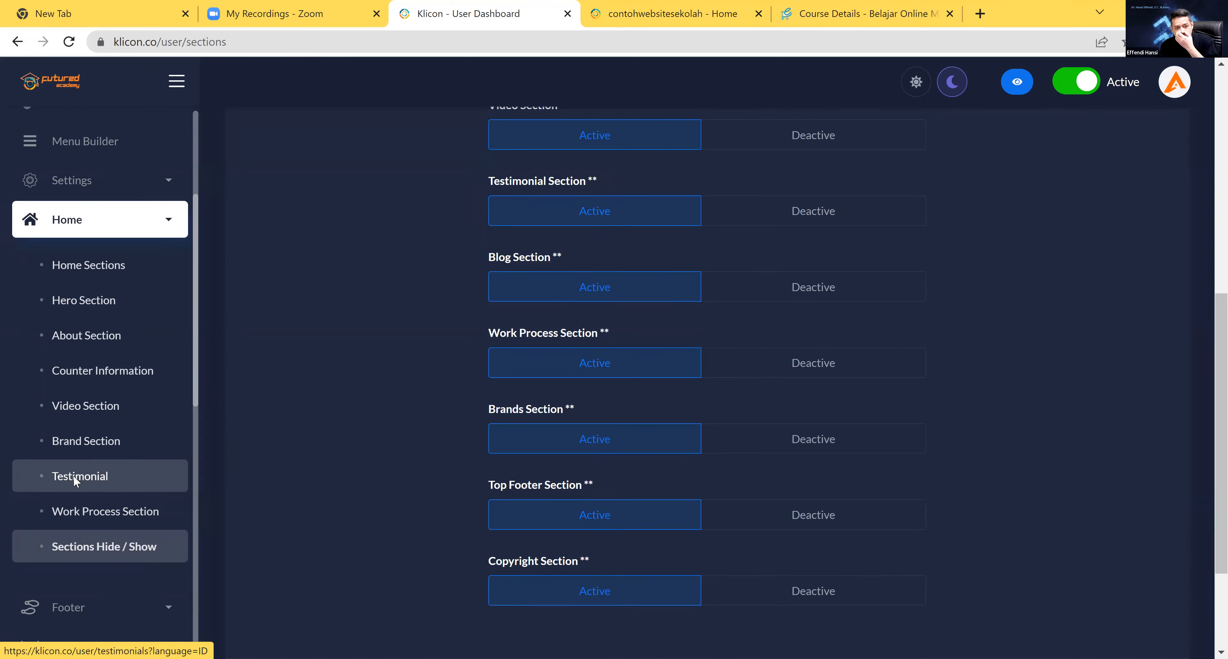
Open the Work Process section settings and examine the text, image and video fields of its form
left_click(128, 508)
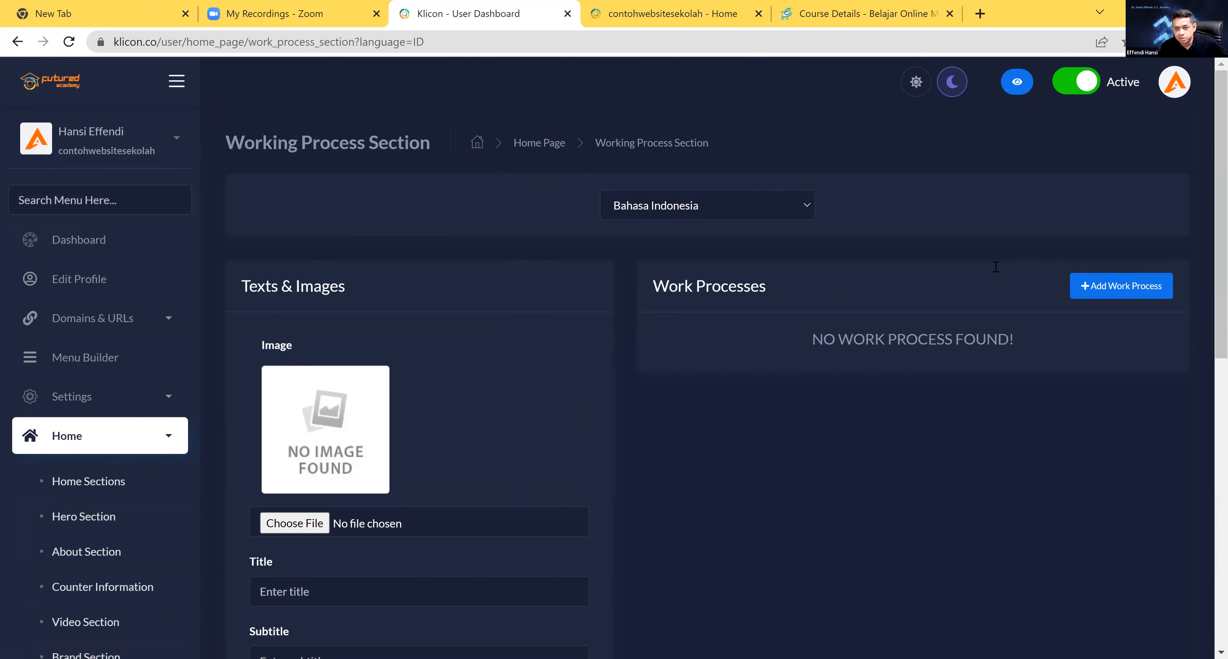
scroll(429, 356, "down", 2)
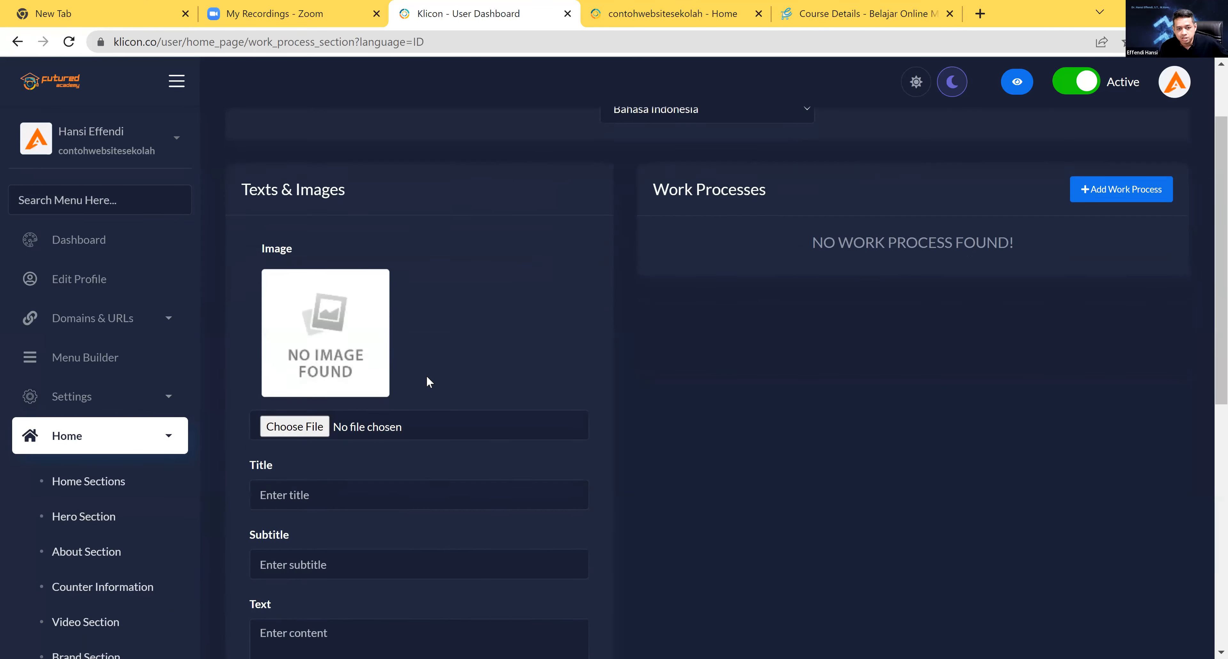
scroll(427, 375, "down", 8)
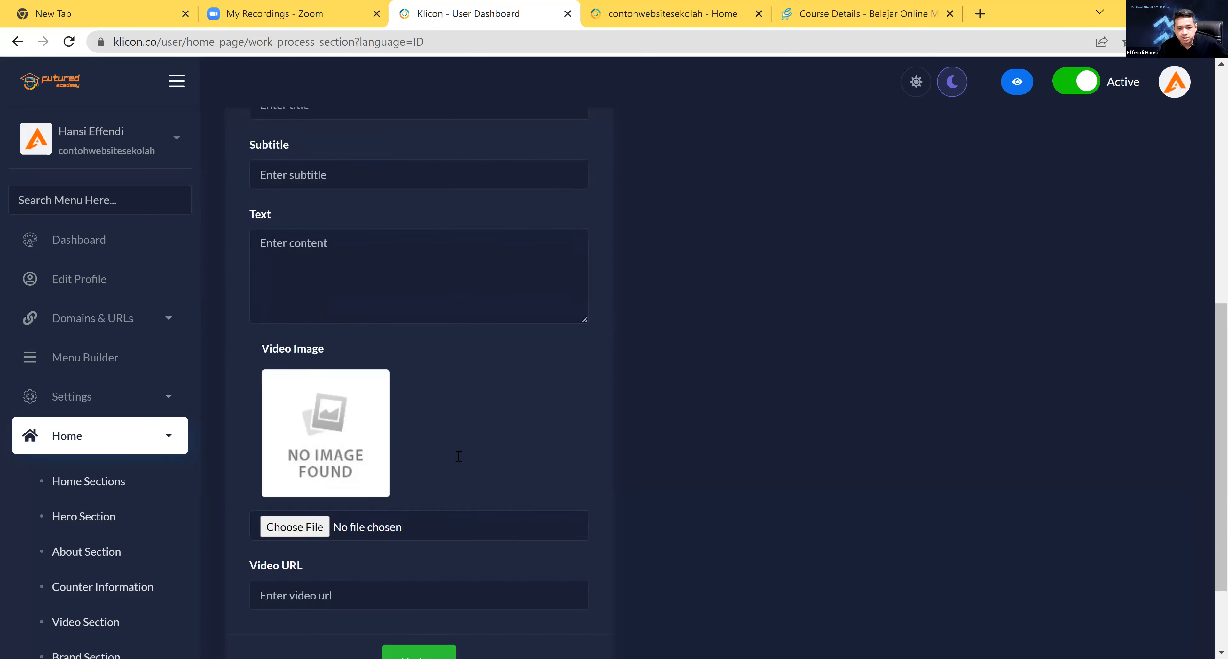
scroll(459, 456, "down", 3)
scroll(456, 453, "up", 8)
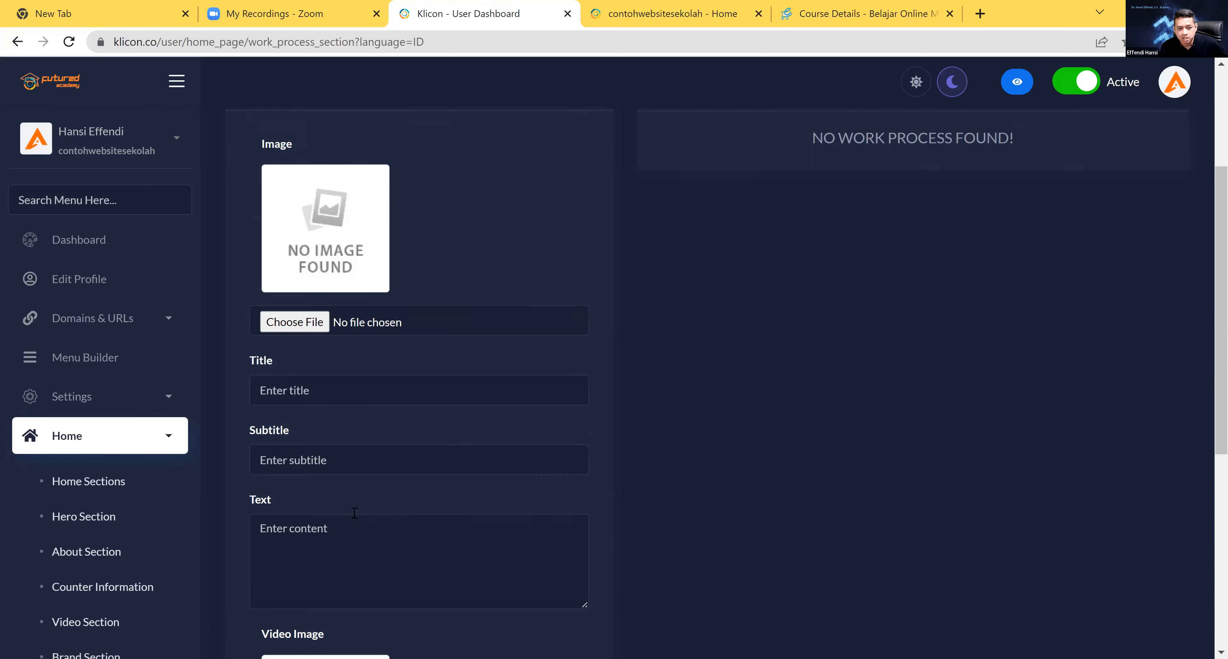
scroll(453, 480, "down", 5)
scroll(465, 449, "up", 7)
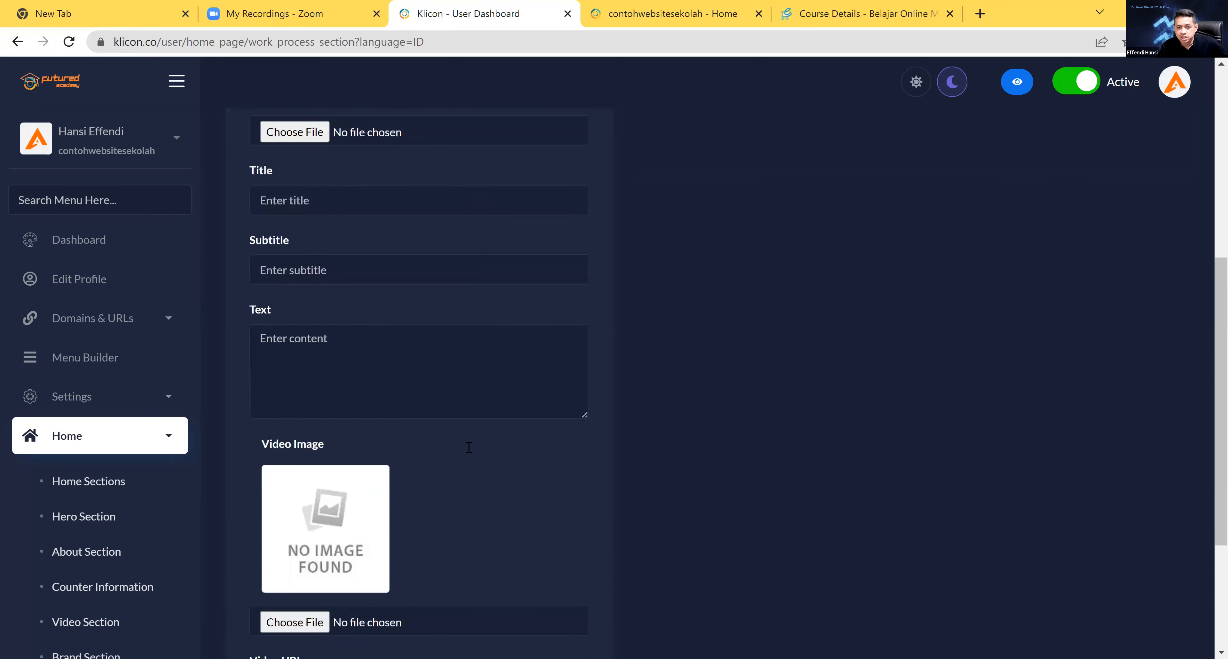
scroll(706, 321, "up", 2)
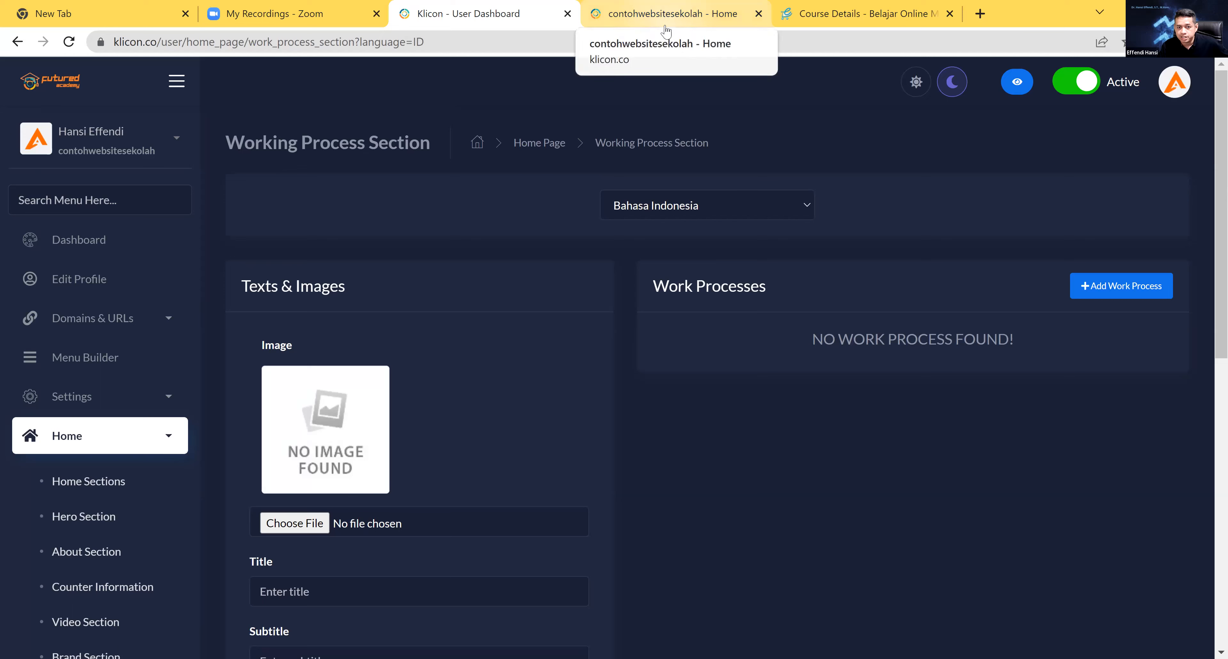
Check the upper sections of the public home page down to the Lowongan Kerja section, and return to the dashboard
left_click(666, 26)
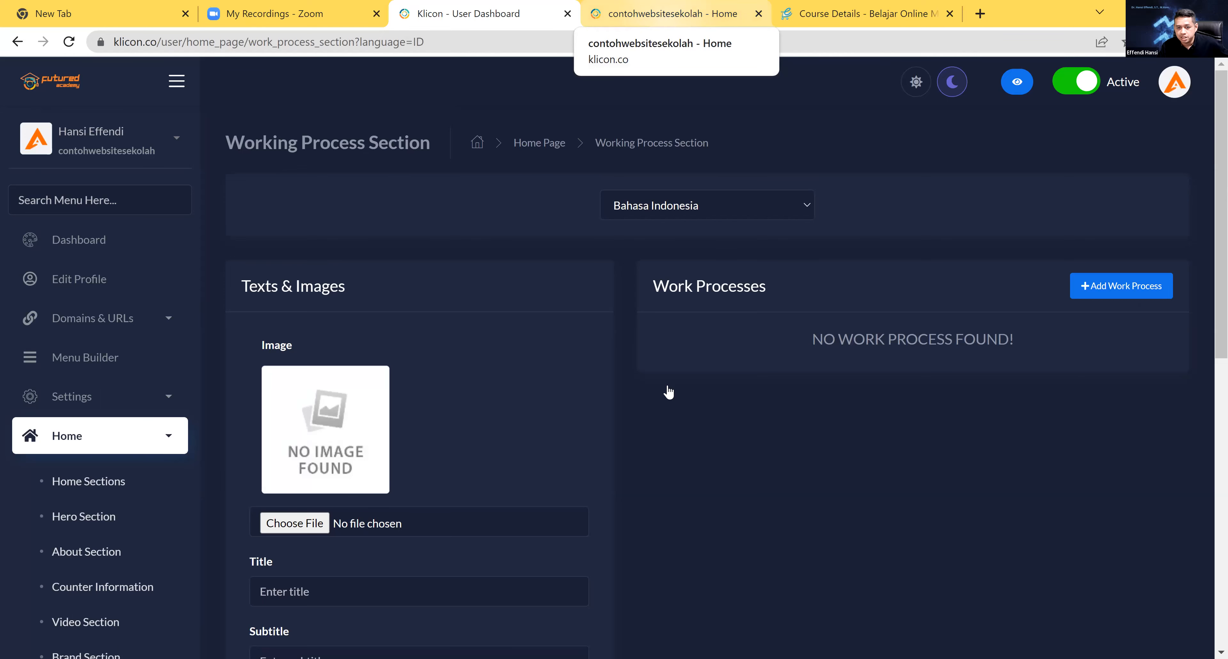
scroll(660, 395, "down", 9)
scroll(669, 413, "down", 6)
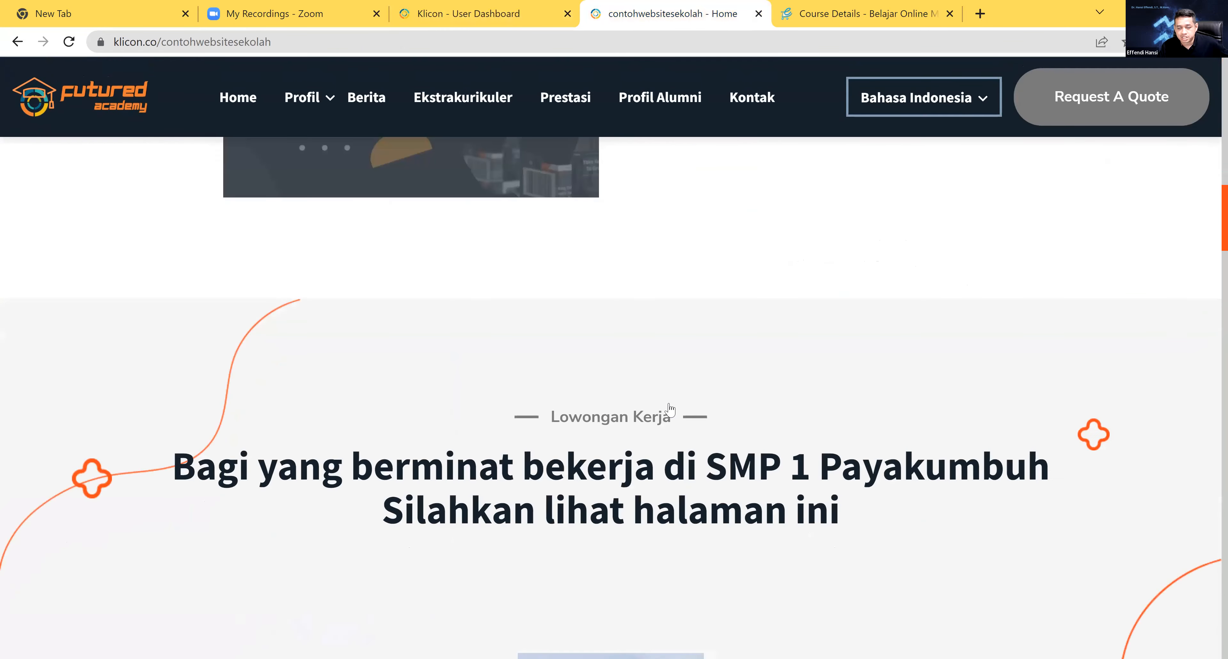
scroll(671, 387, "up", 10)
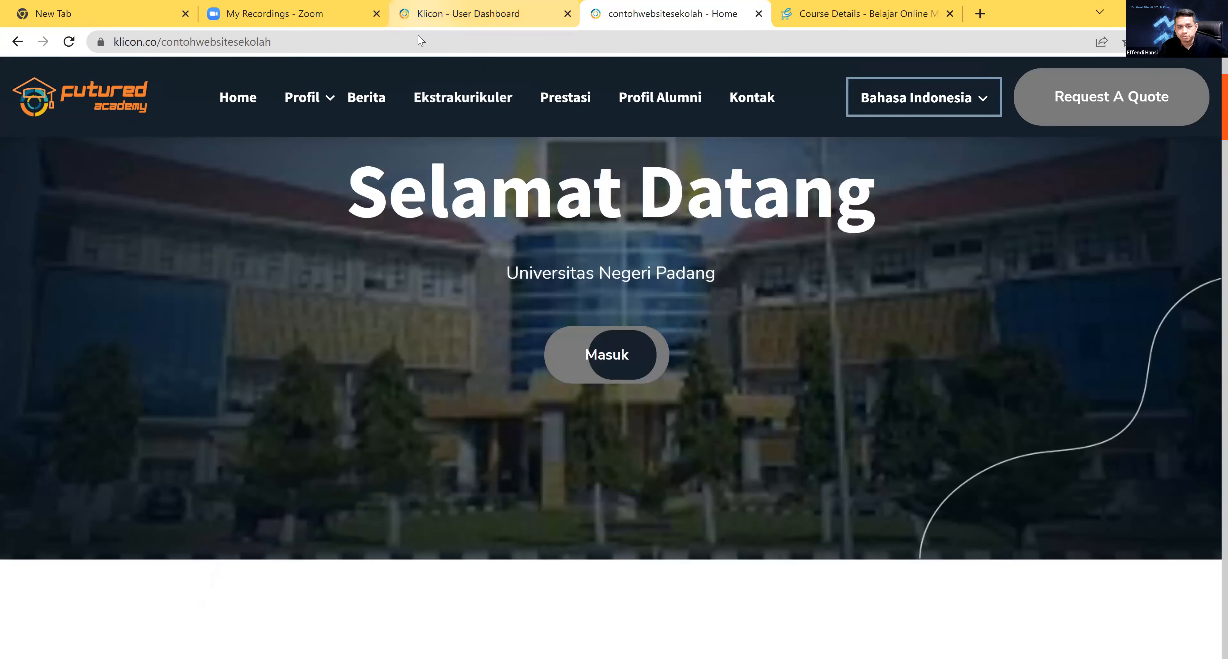
key("ctrl+shift+Tab")
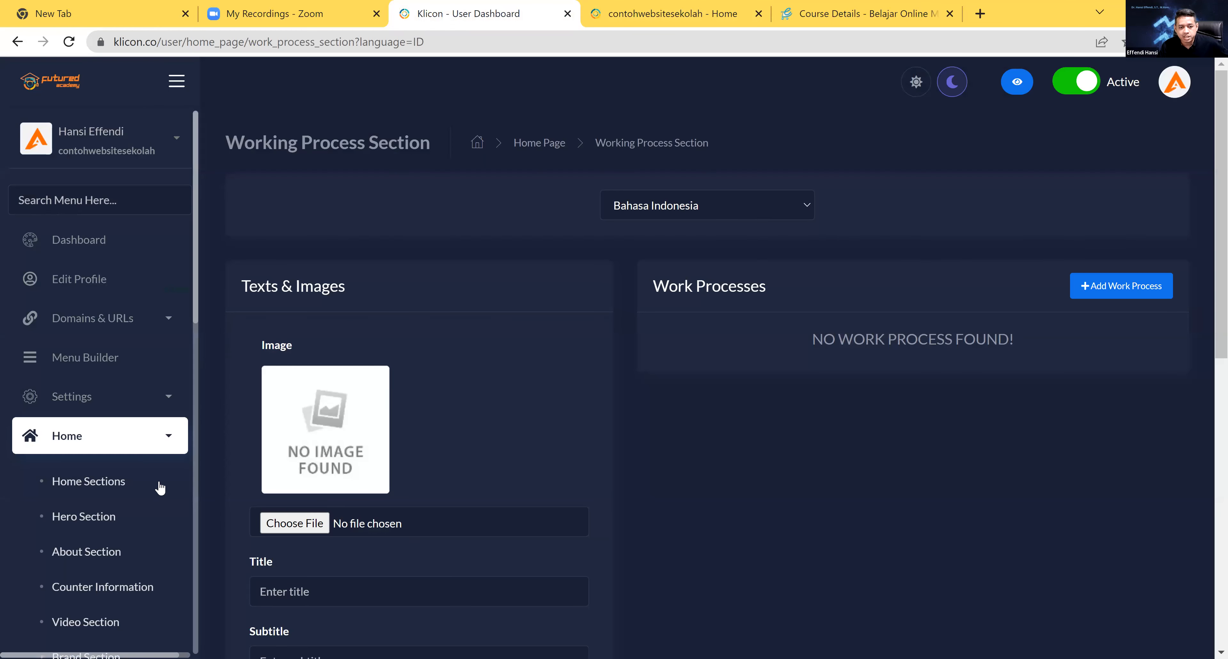
Reopen the home section visibility settings and examine the work process, brands, footer and copyright entries
left_click(88, 602)
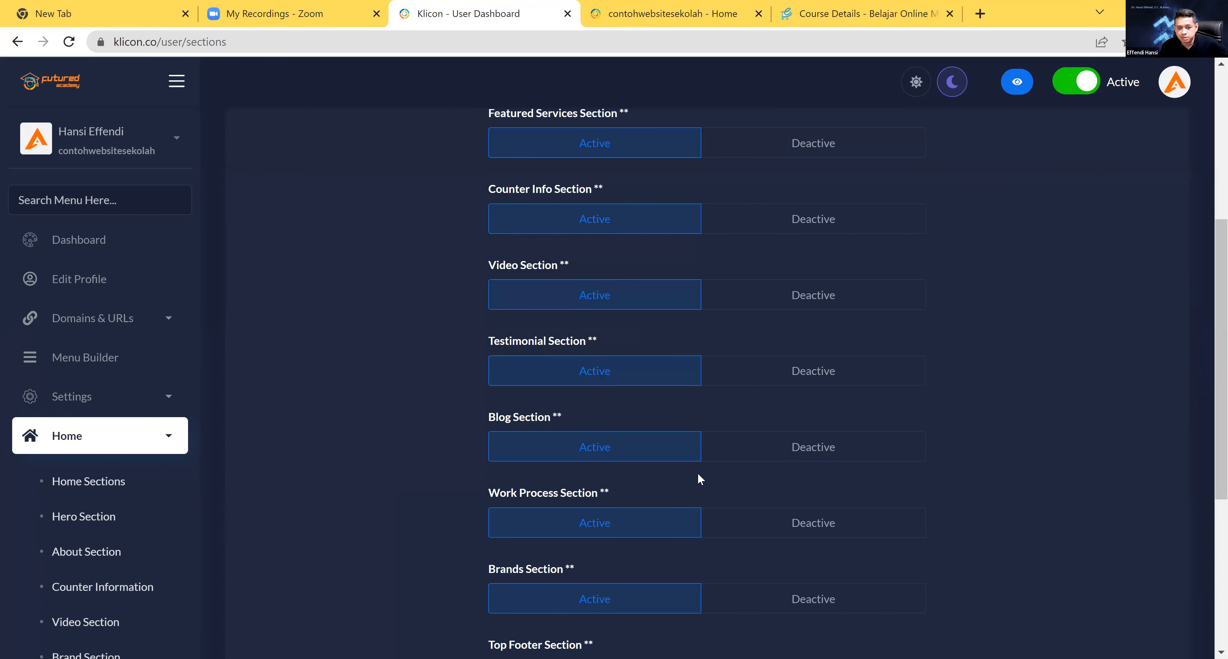
scroll(643, 458, "down", 3)
scroll(613, 357, "down", 3)
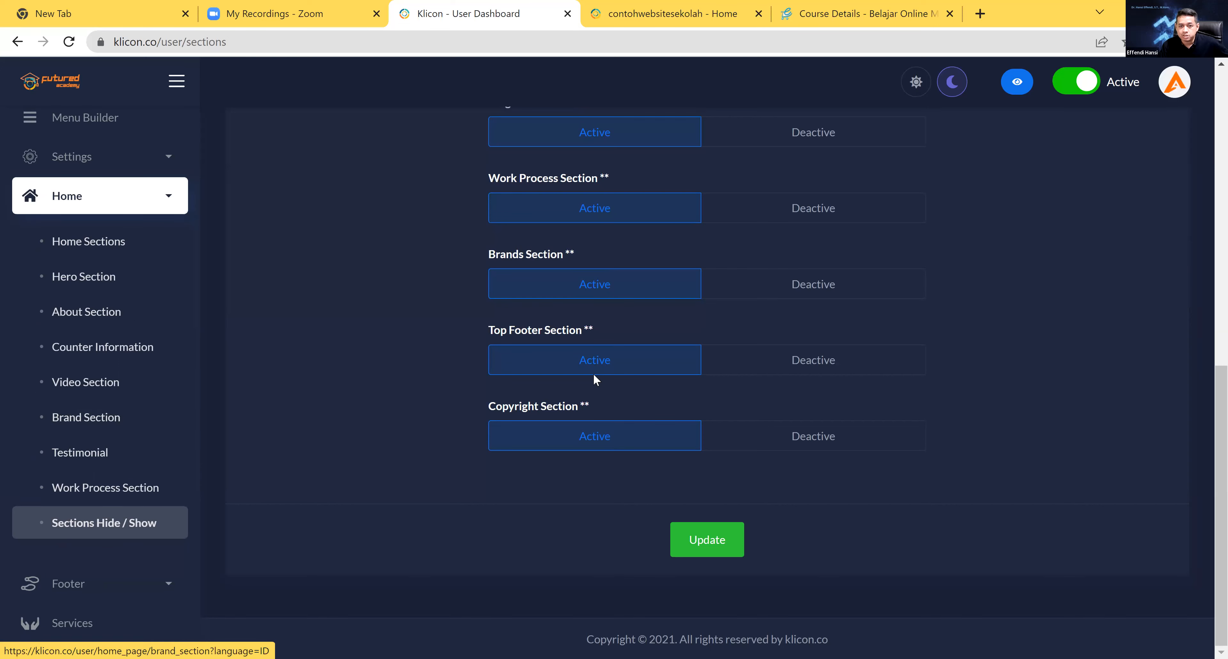
scroll(554, 368, "up", 2)
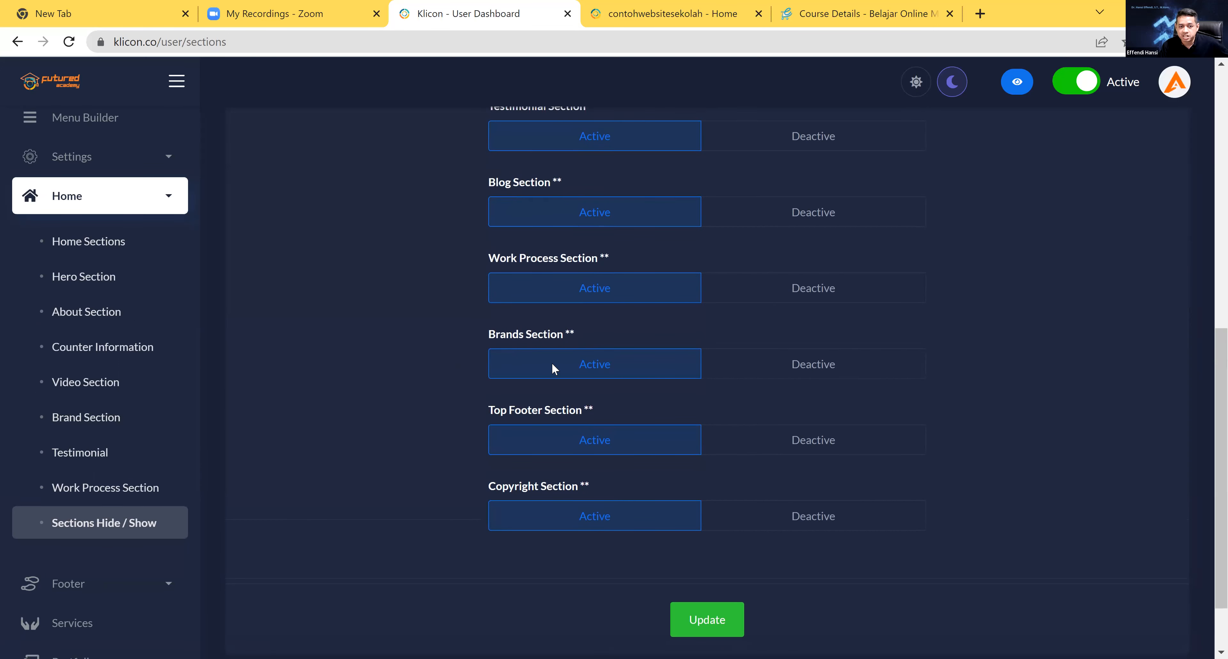
Start adding a new brand in the Brand Section and choose Klicon logo.JPG as its image
left_click(102, 418)
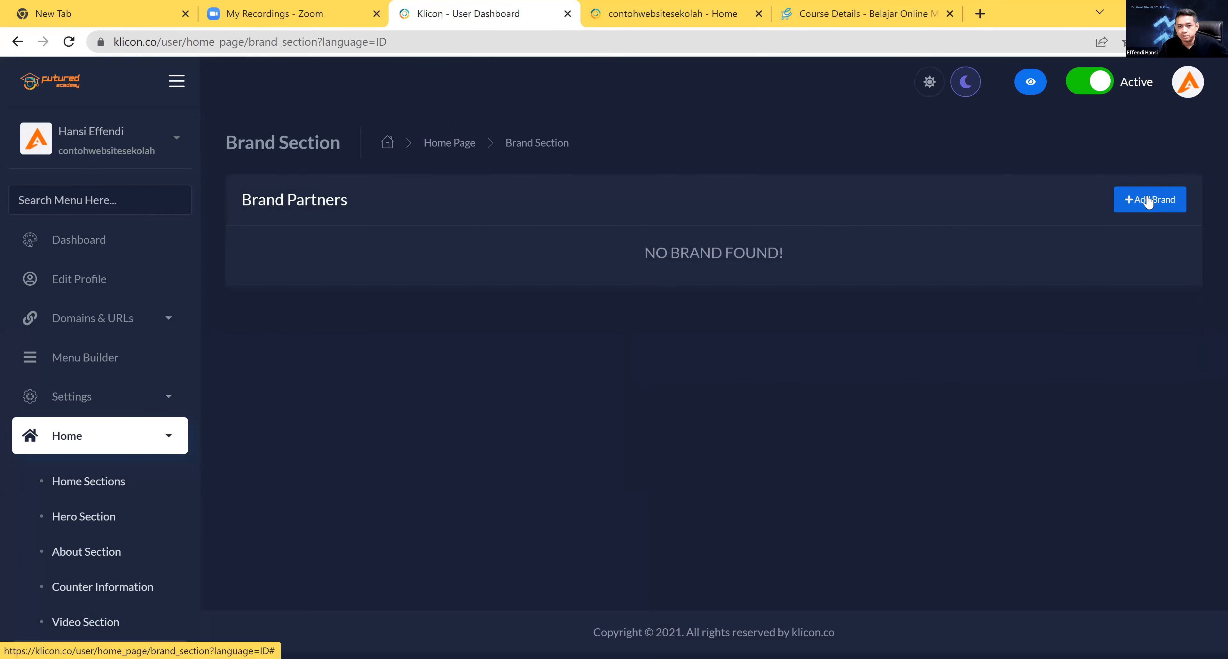
left_click(1145, 203)
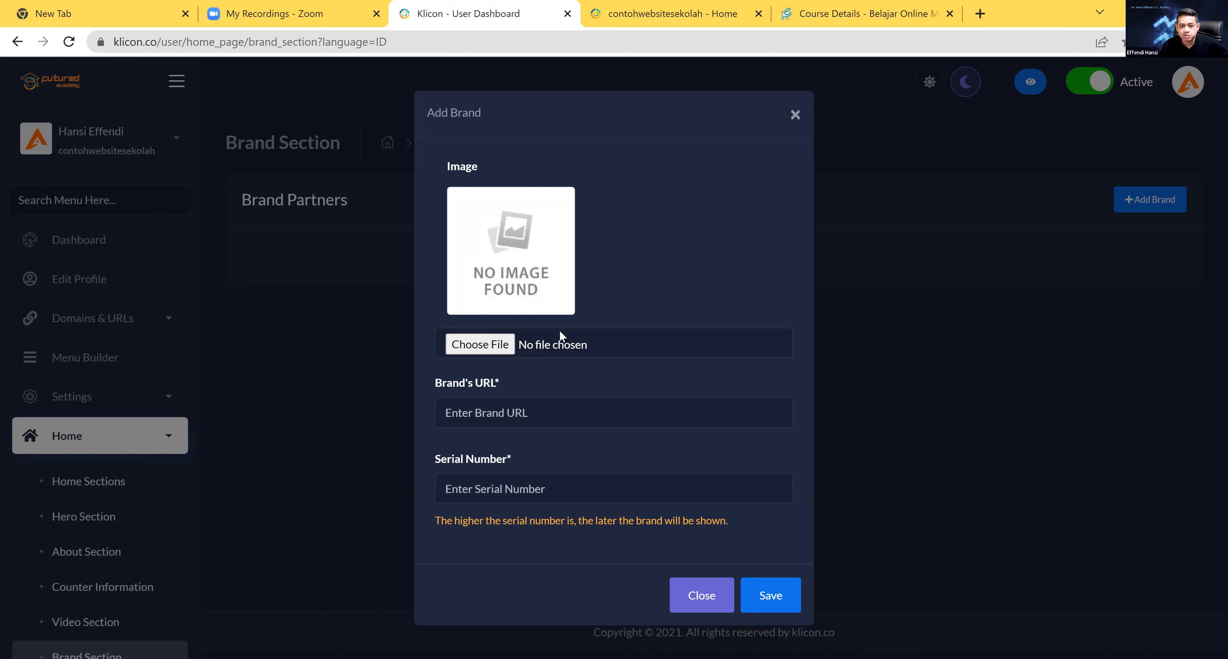
left_click(477, 344)
scroll(534, 203, "down", 4)
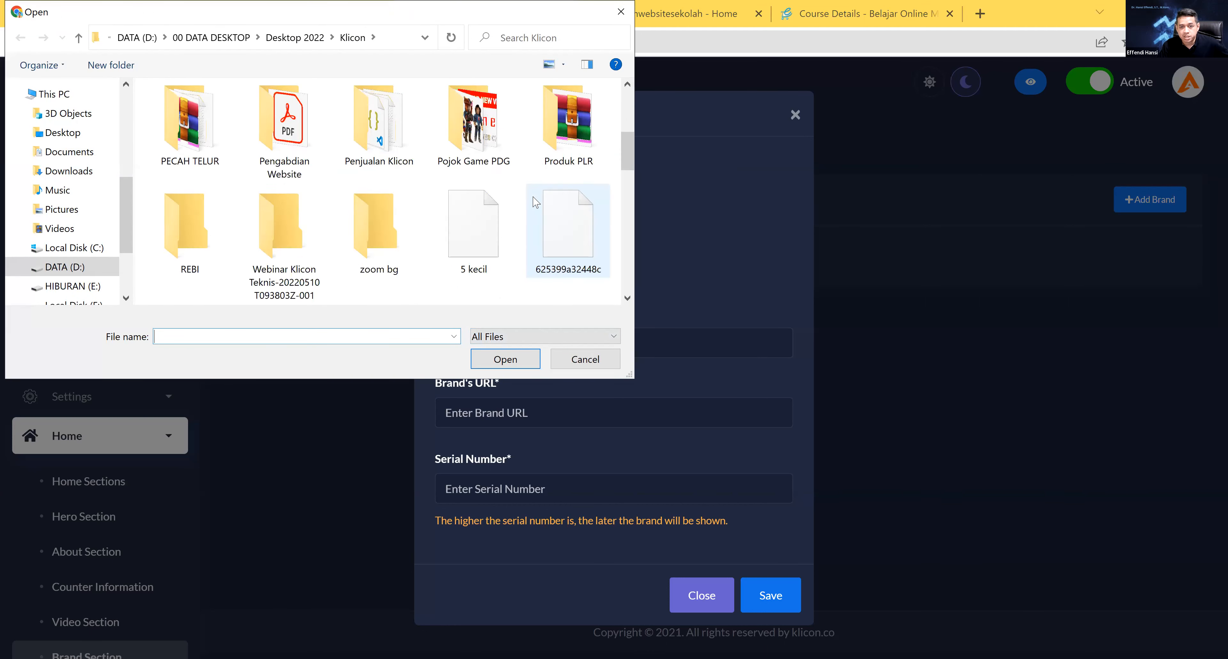
left_click(479, 231)
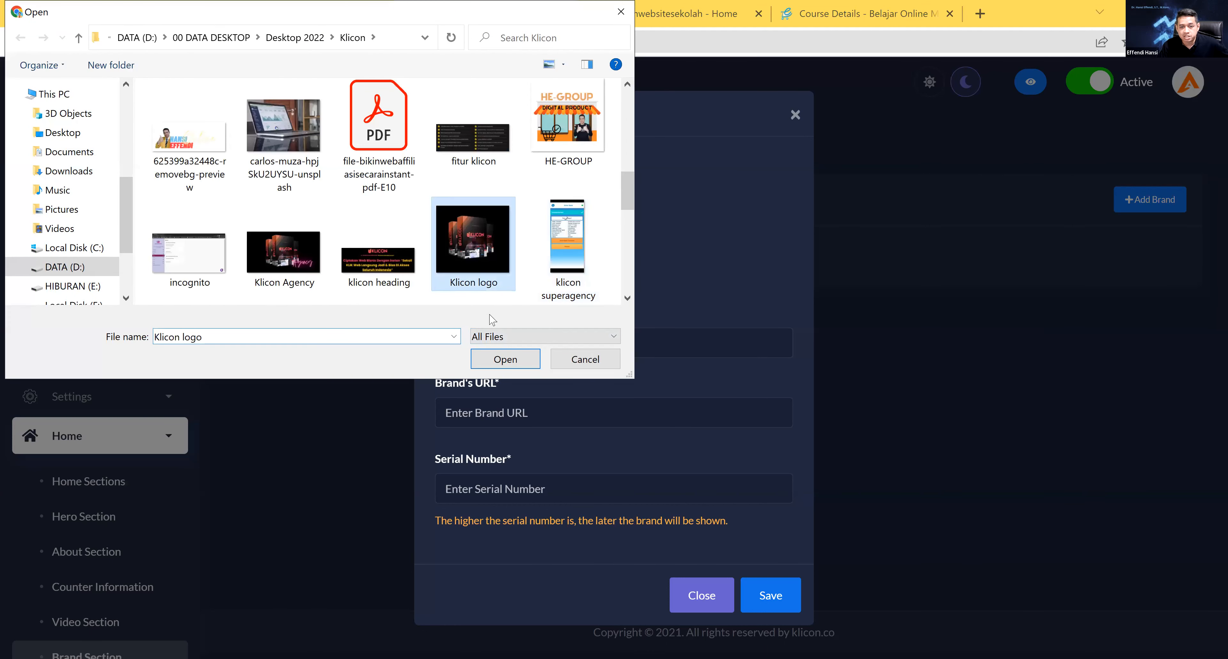
left_click(505, 359)
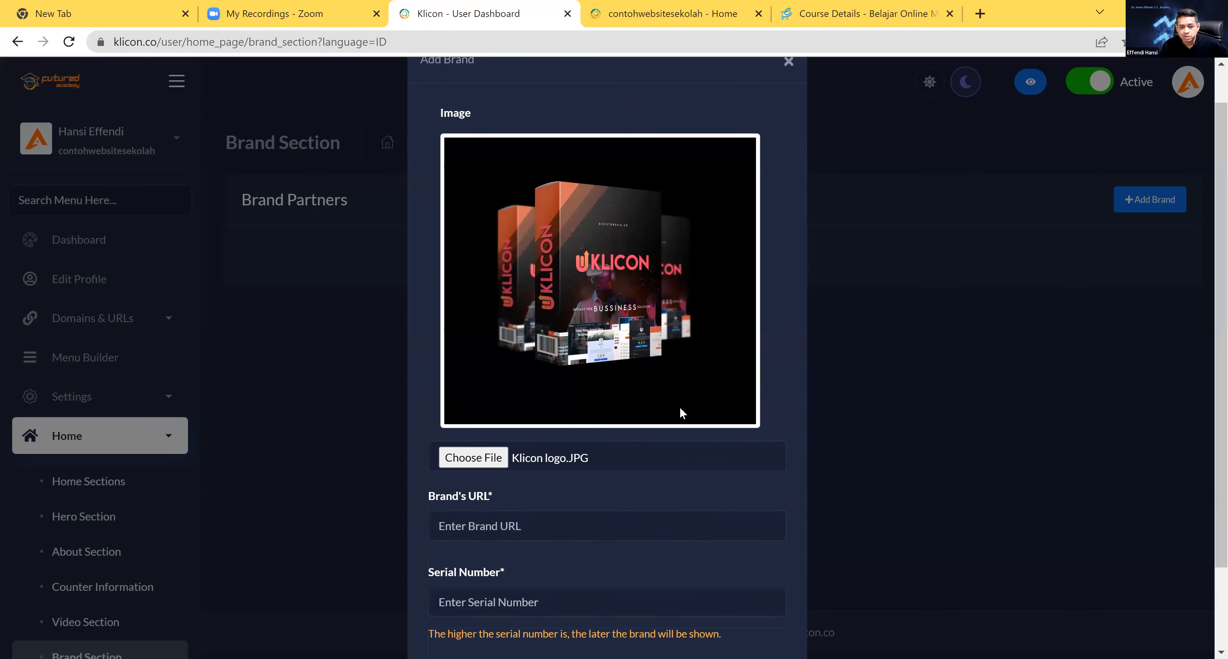
scroll(596, 419, "down", 2)
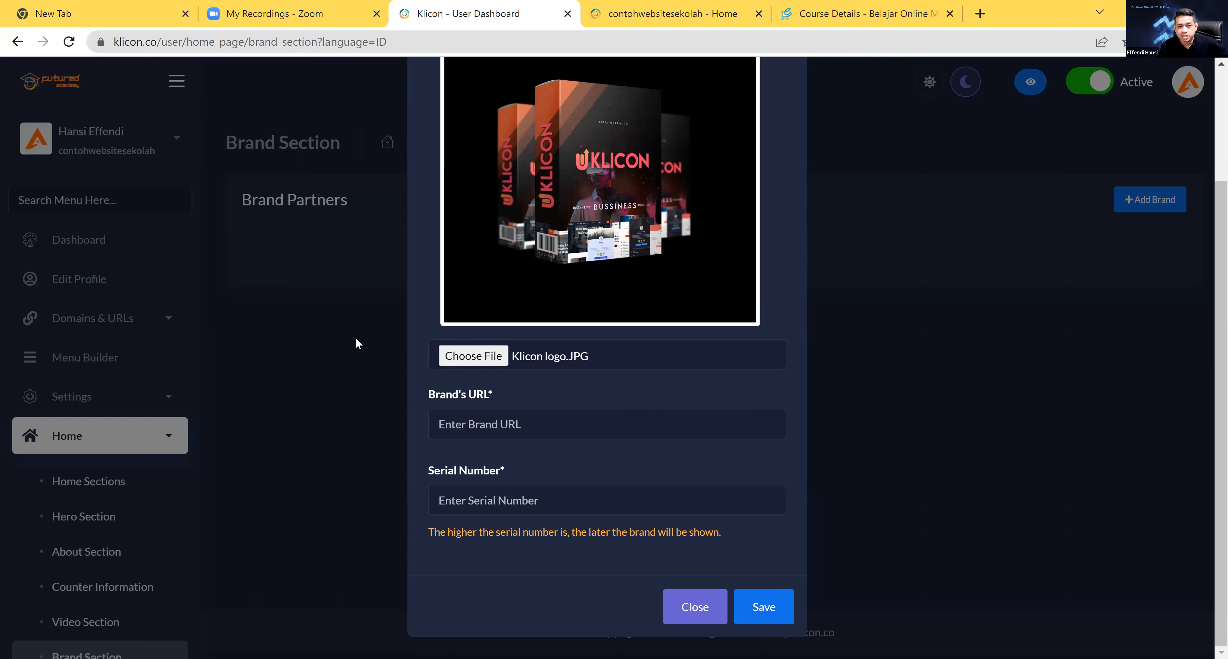
type("ht")
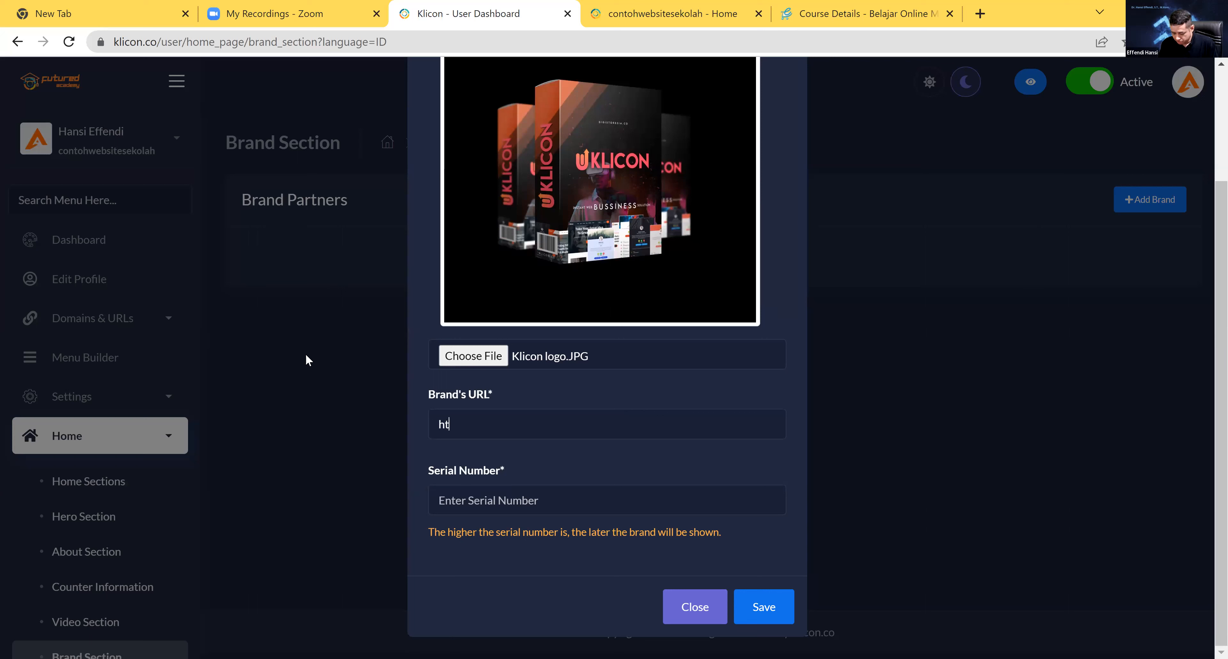
type("tps://klicon.co")
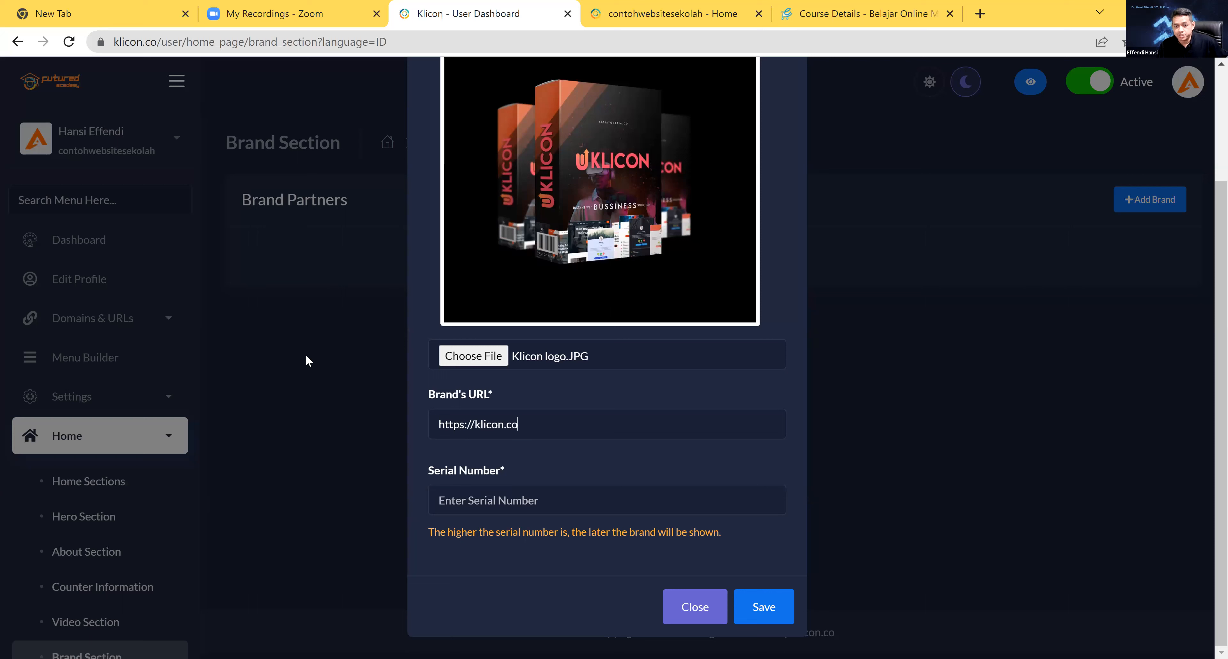
left_click(479, 498)
type("1")
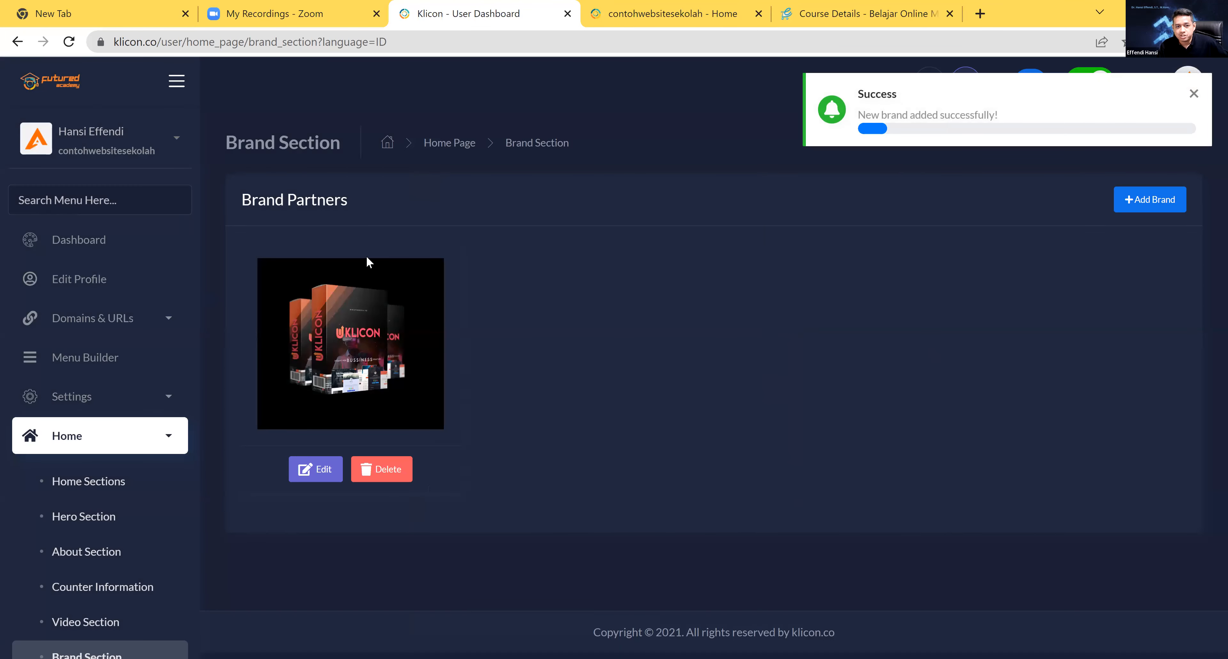
Reload the public school home page and find the newly added Klicon brand image below the blog section
left_click(601, 26)
left_click(69, 42)
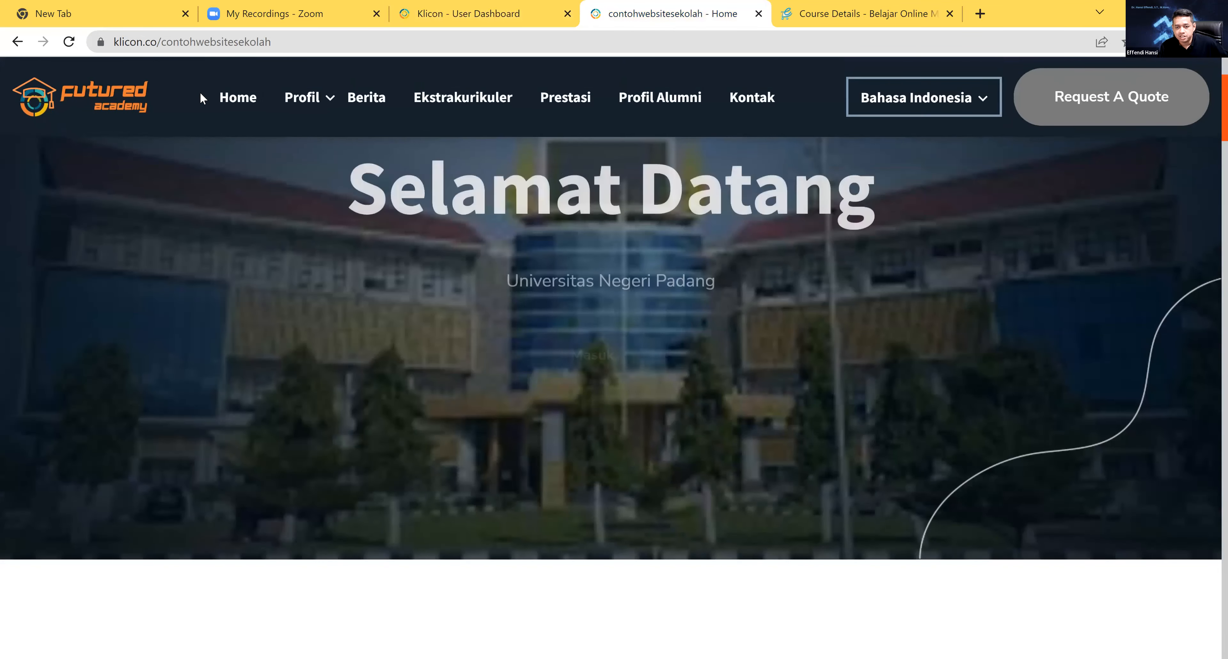
scroll(553, 297, "down", 15)
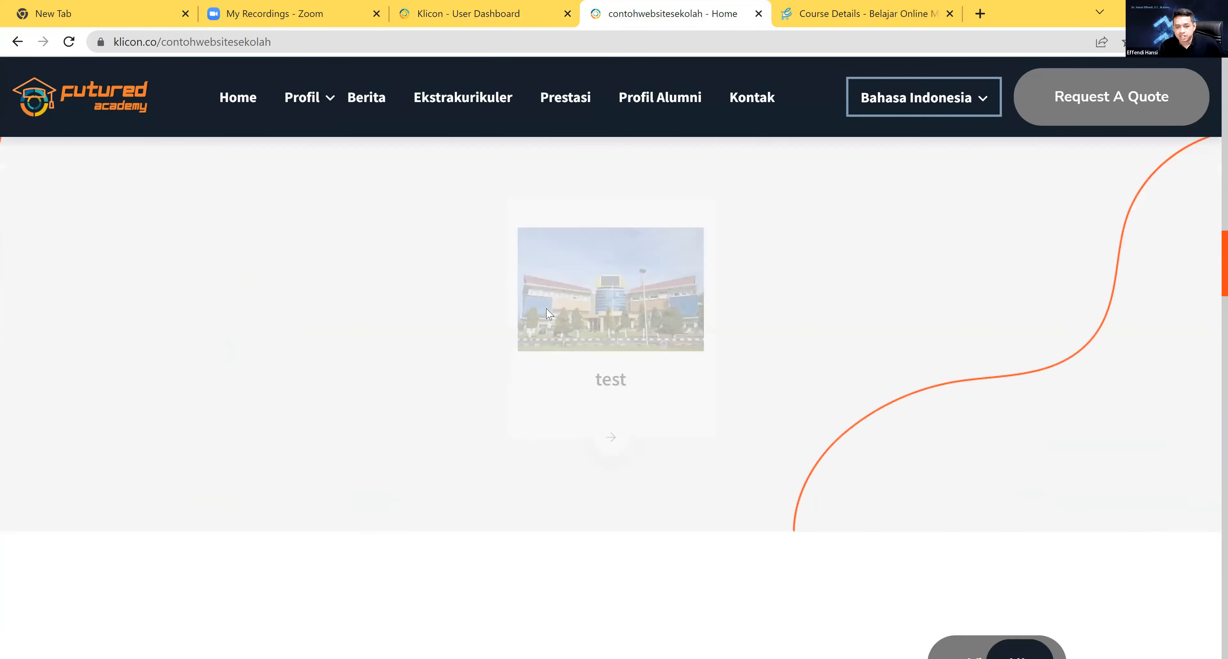
scroll(552, 329, "down", 20)
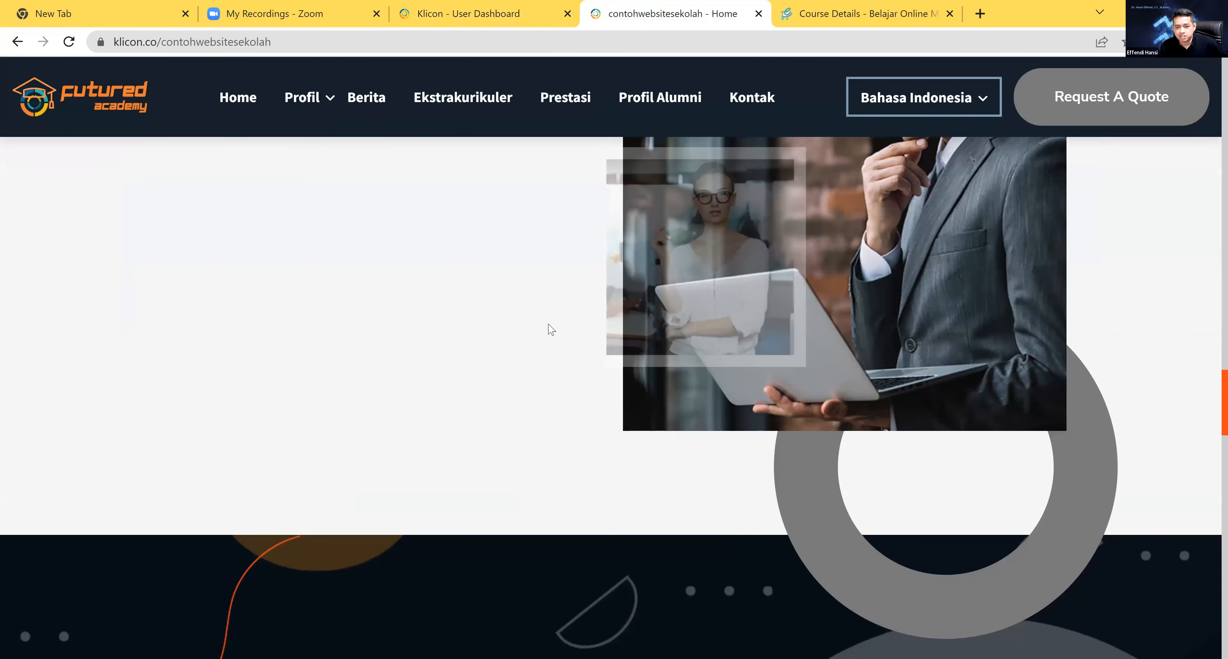
scroll(548, 330, "down", 20)
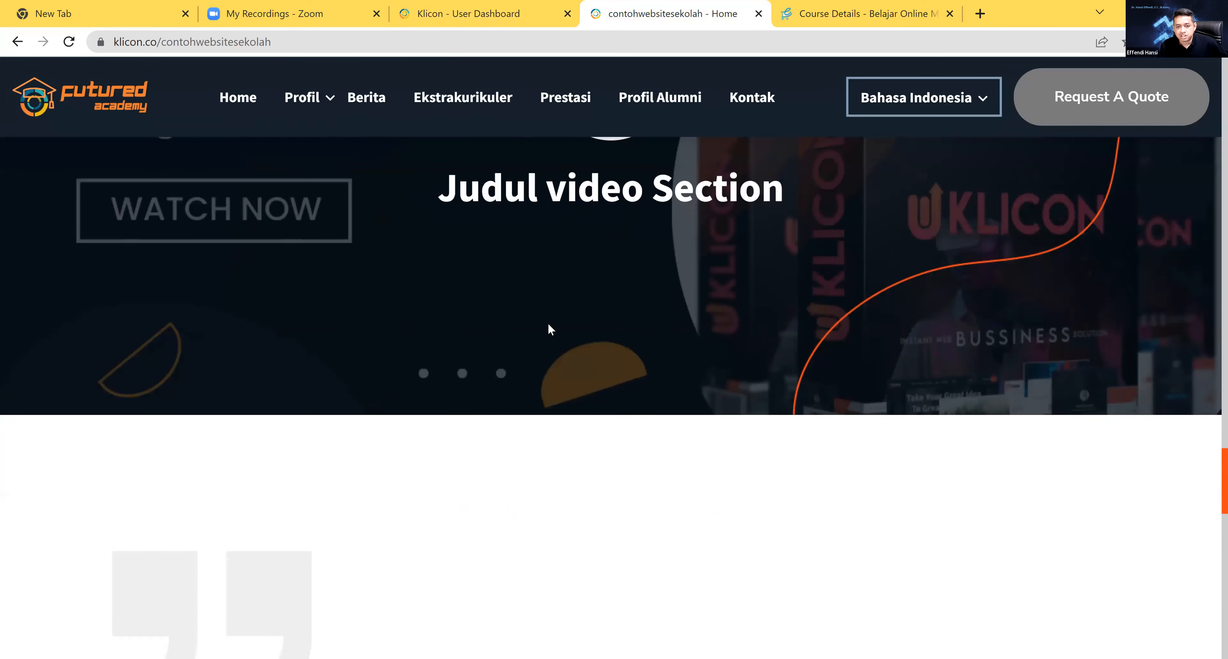
scroll(545, 357, "down", 12)
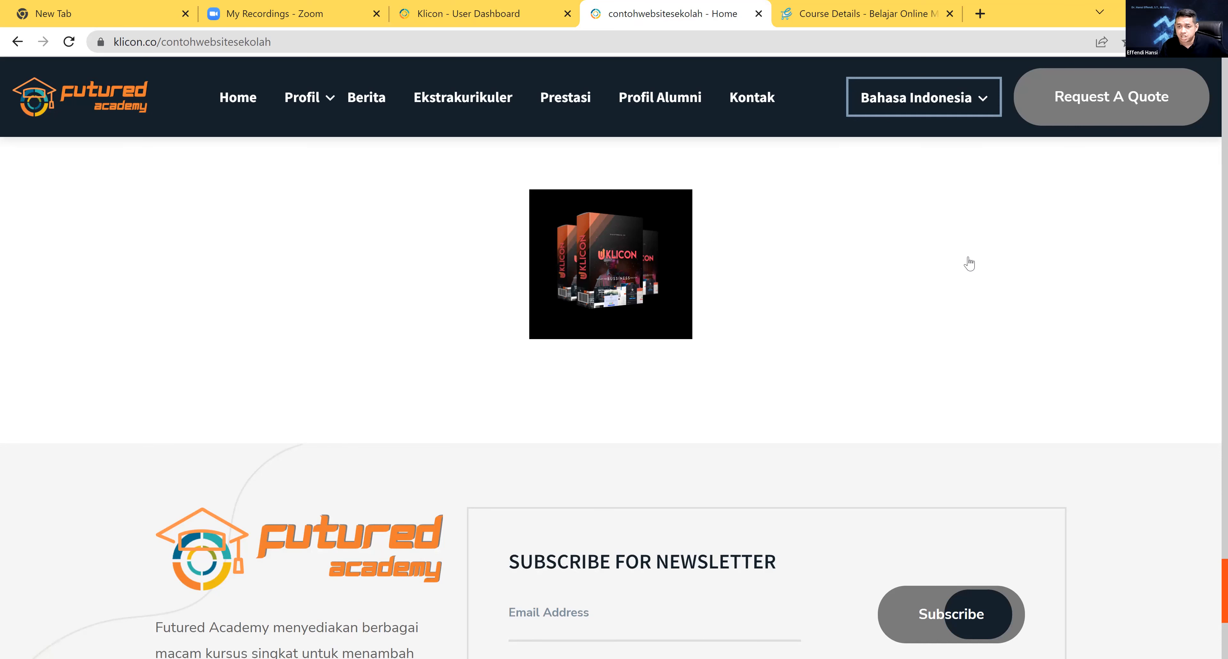
Examine the footer with its newsletter form, quick links and latest blog, and check the link of the brand image above it
scroll(965, 272, "up", 1)
scroll(957, 307, "down", 6)
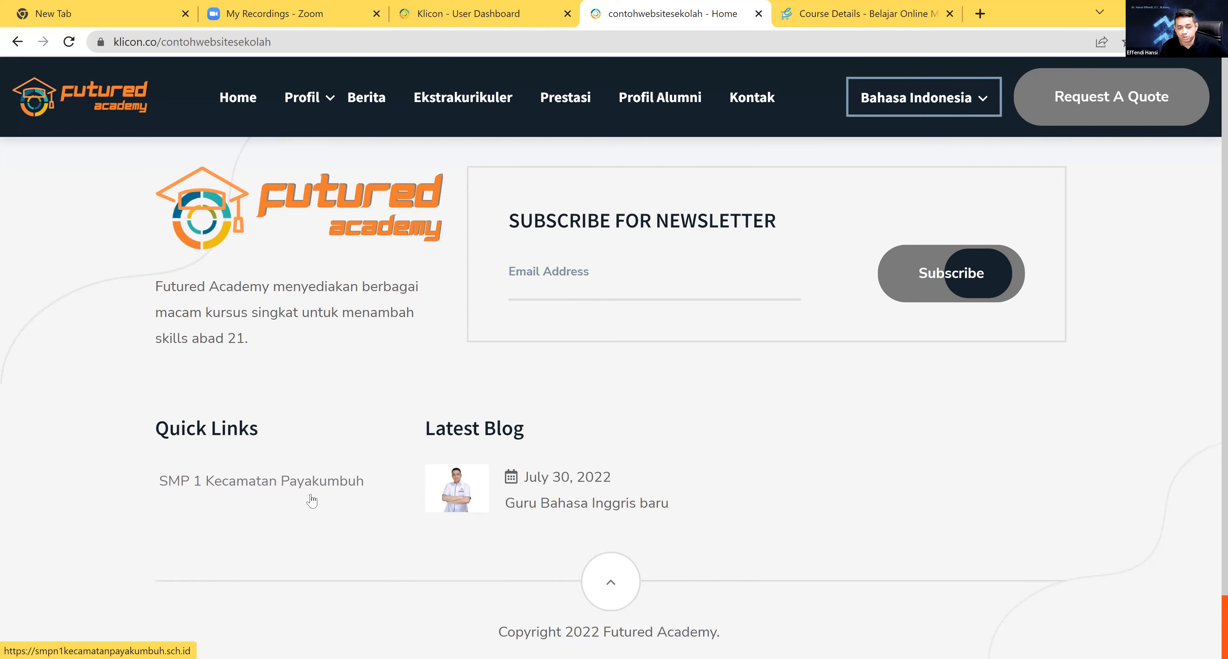
scroll(817, 253, "up", 5)
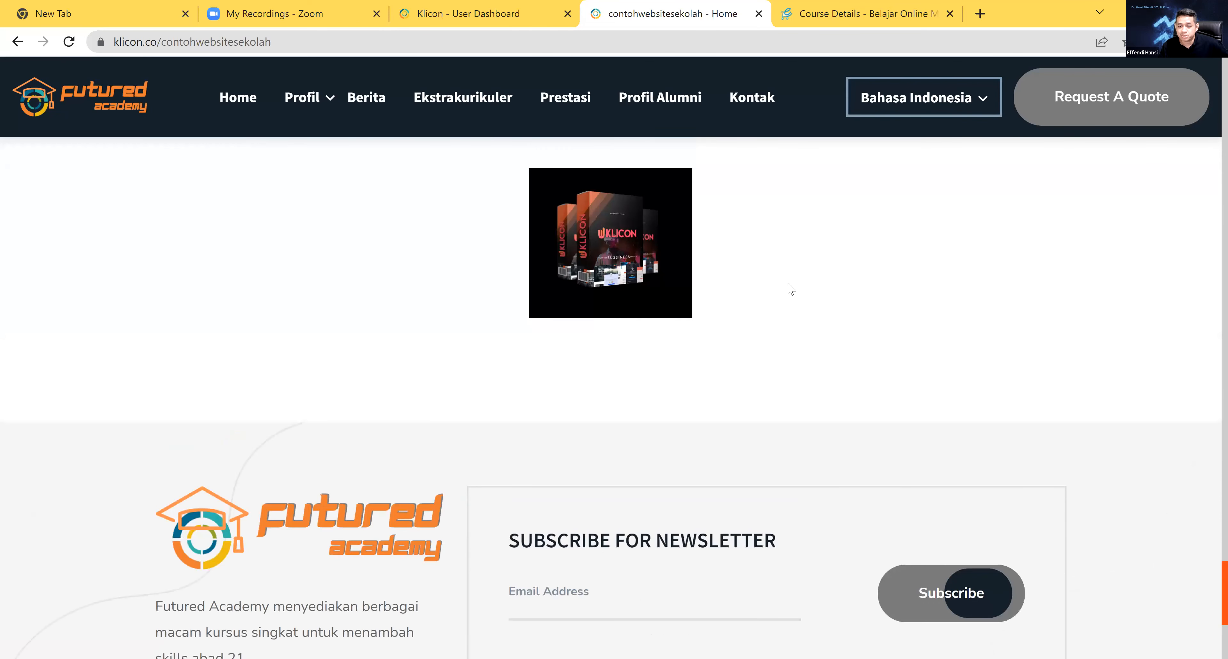
scroll(496, 304, "up", 3)
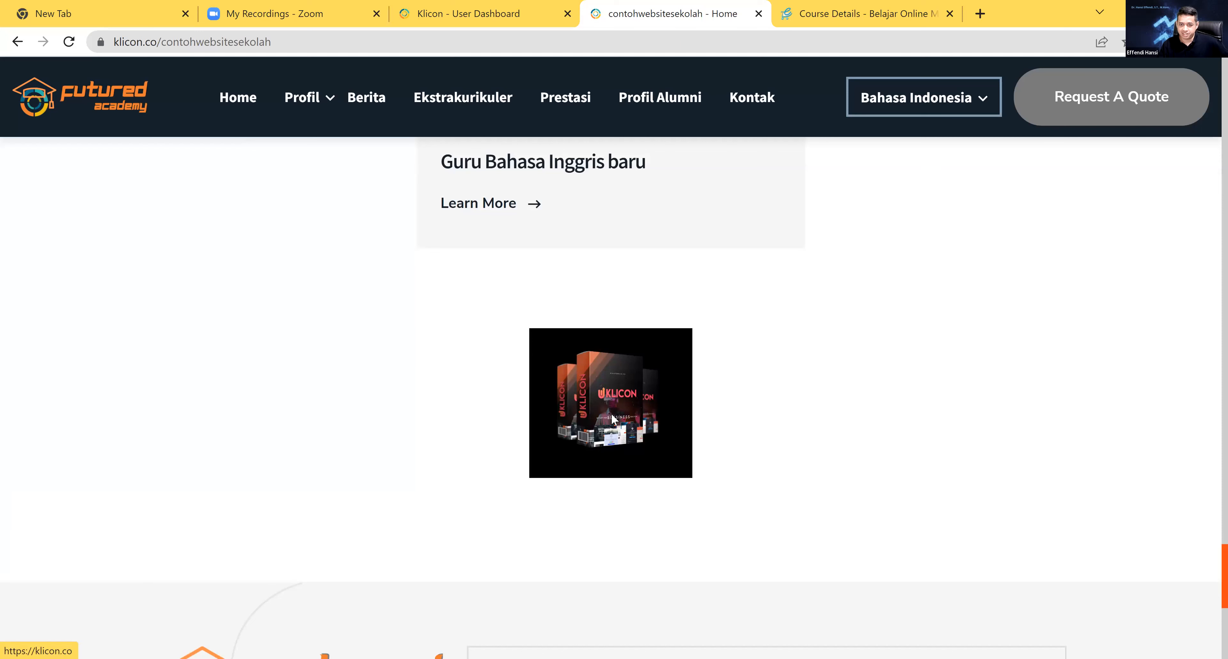
scroll(455, 321, "down", 3)
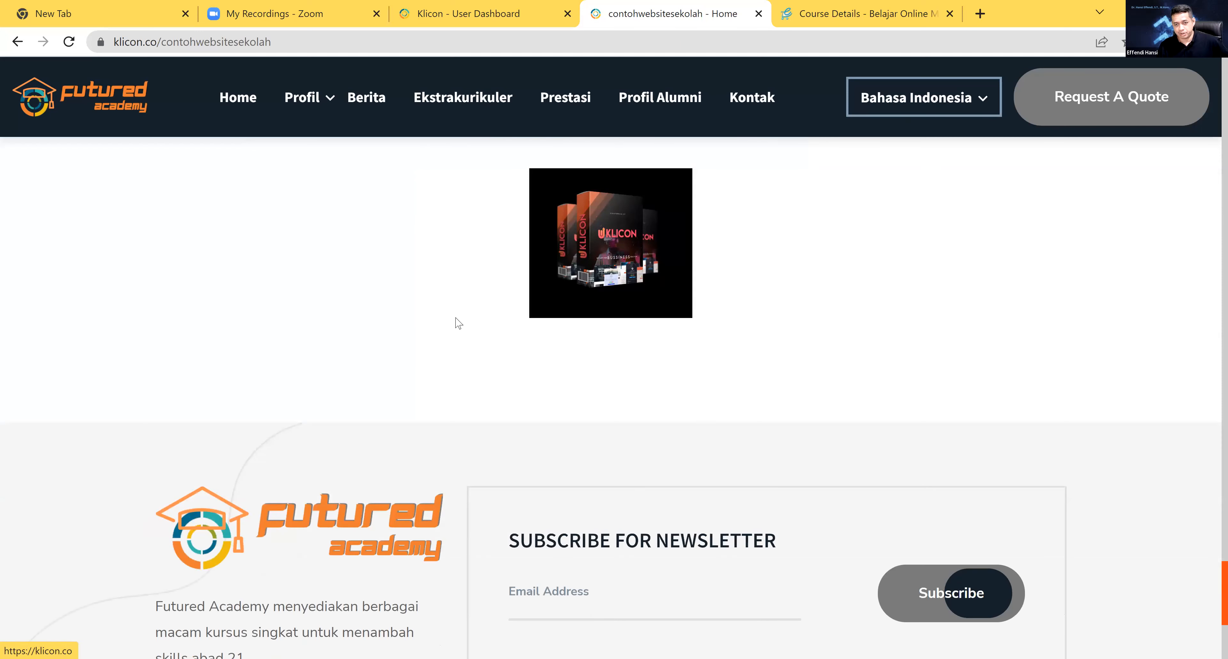
scroll(508, 343, "up", 3)
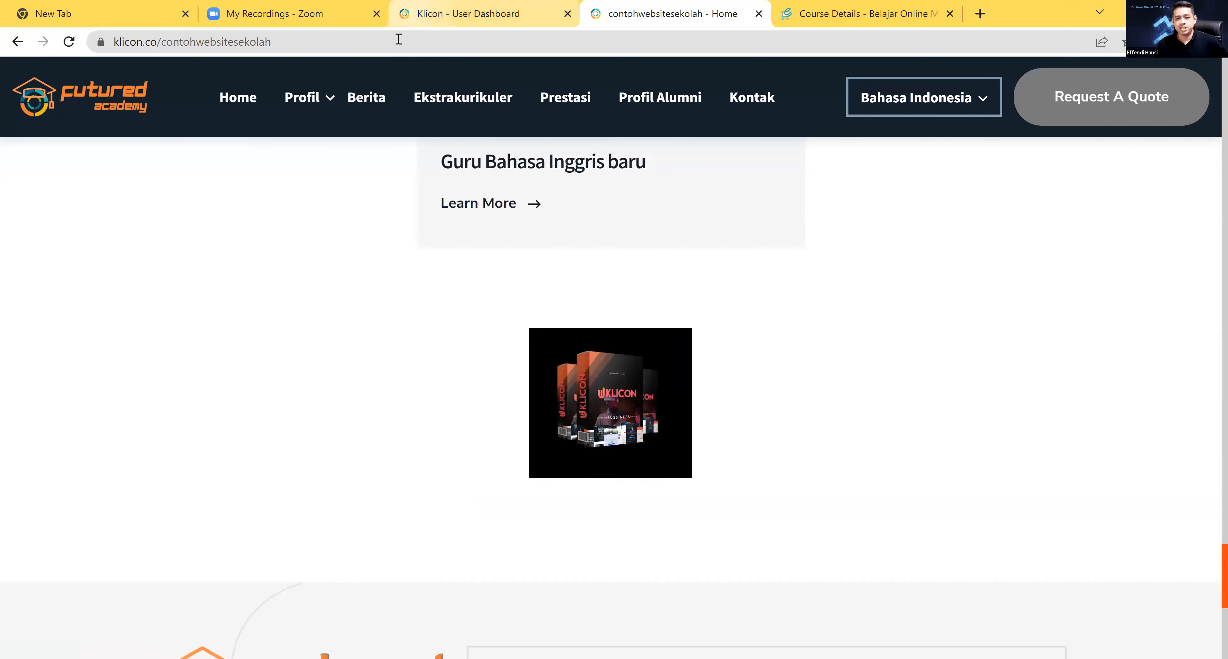
Return to the dashboard, reopen the home section visibility settings, and review the section entries and the Home submenu items
left_click(429, 13)
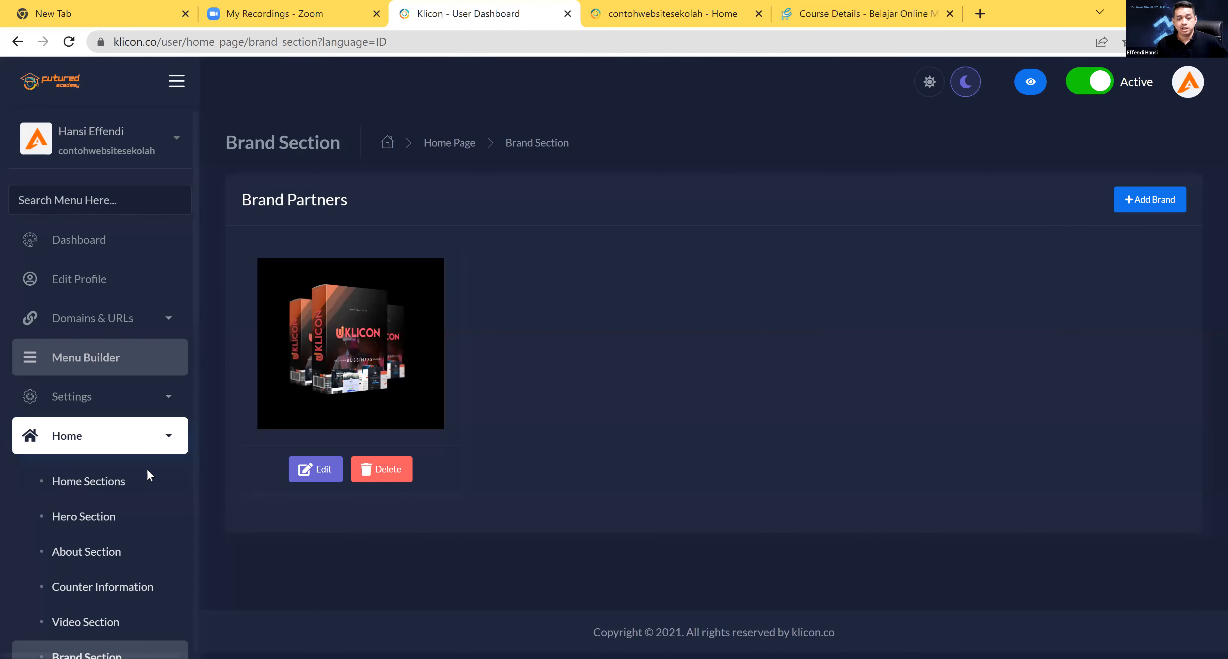
scroll(133, 530, "down", 5)
left_click(134, 531)
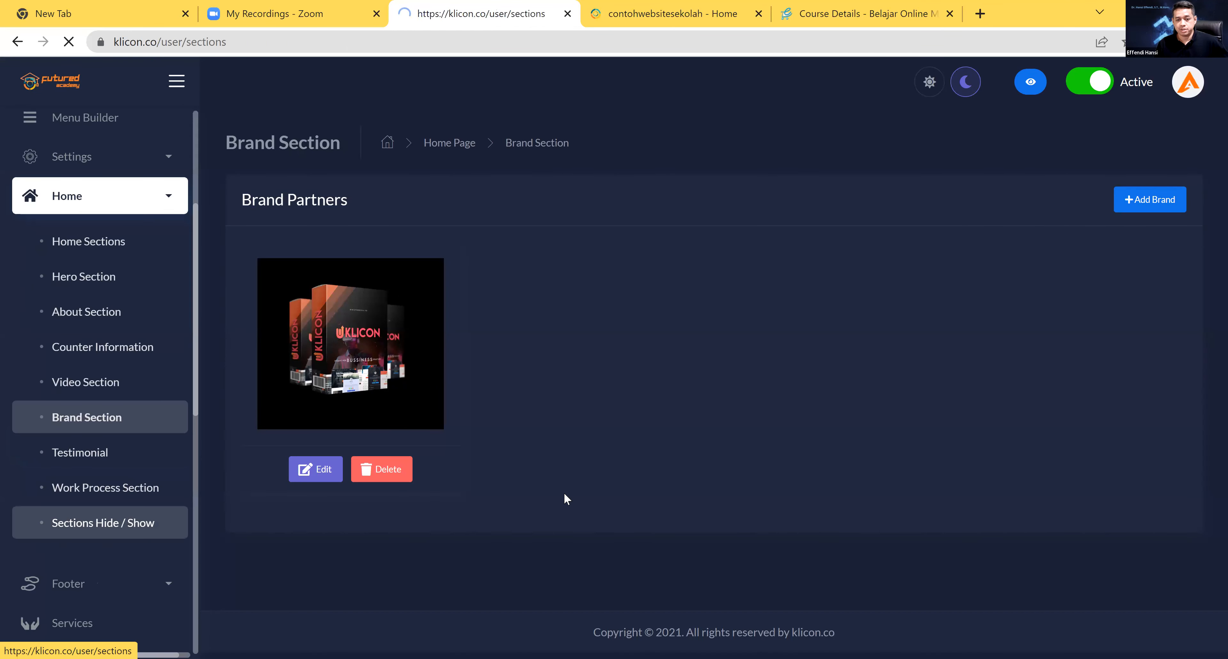
scroll(591, 548, "down", 8)
scroll(607, 592, "down", 3)
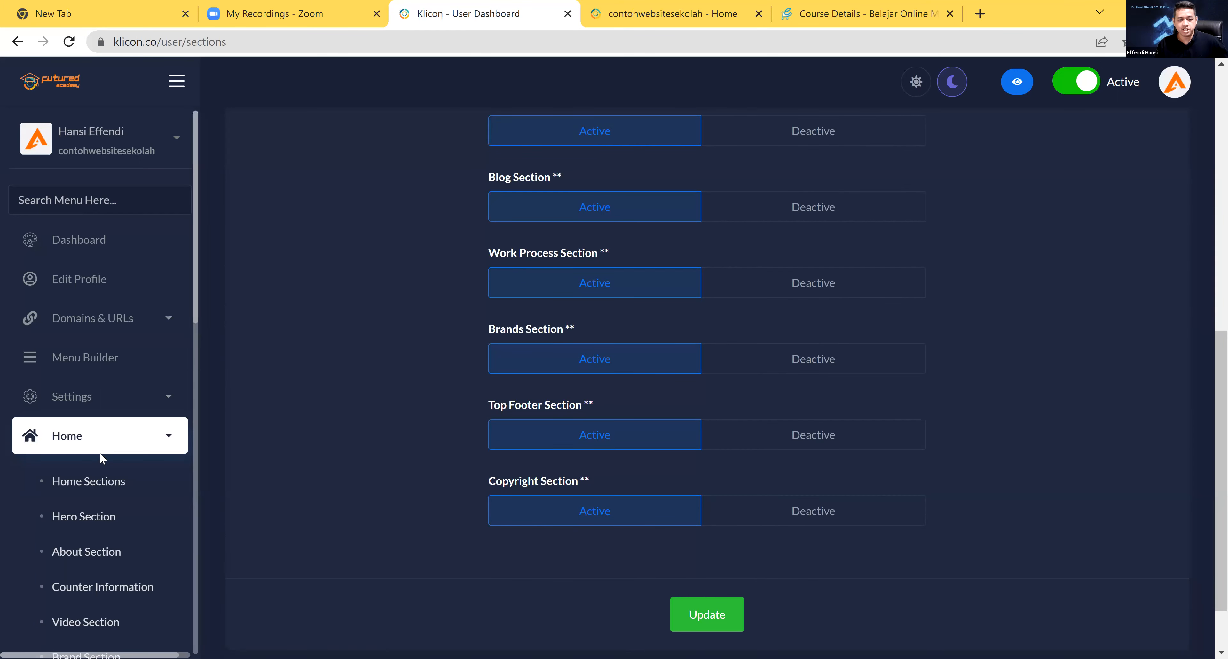
scroll(151, 456, "down", 3)
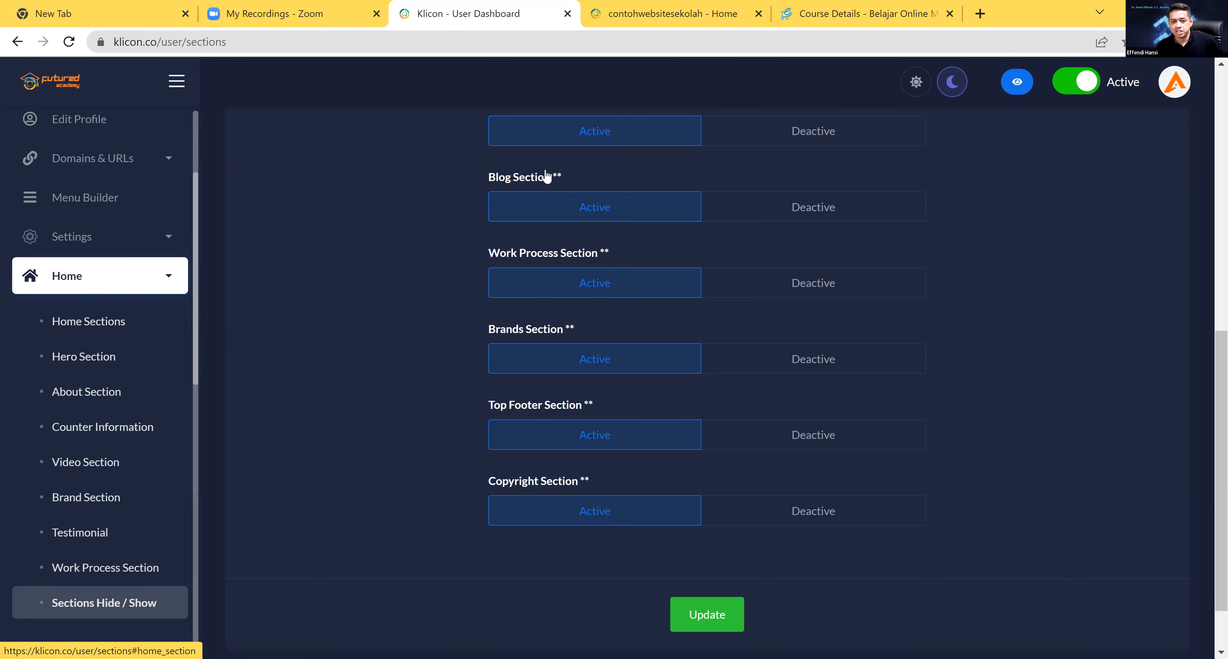
scroll(303, 363, "down", 1)
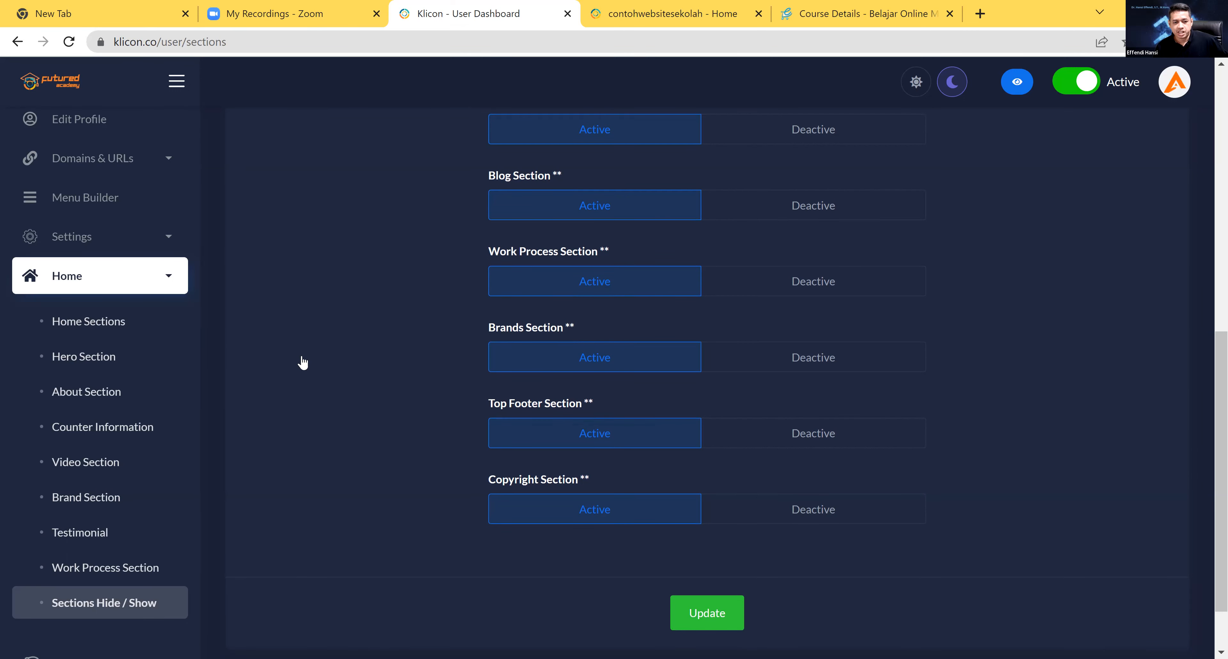
scroll(98, 294, "down", 2)
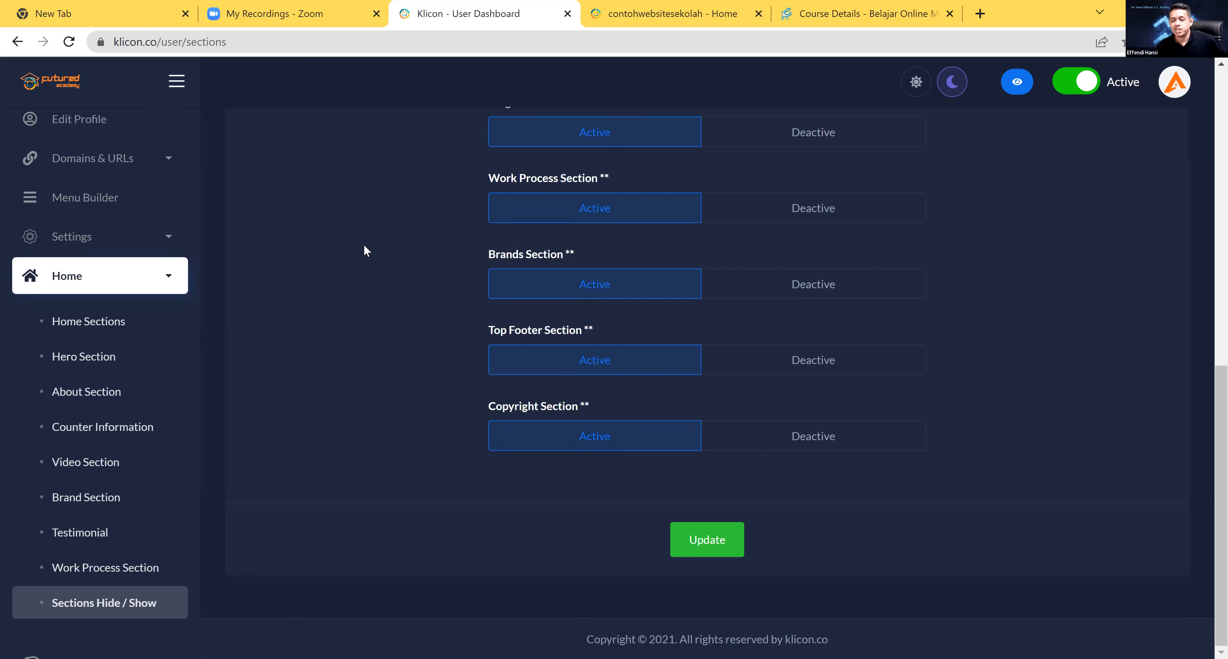
scroll(363, 266, "up", 10)
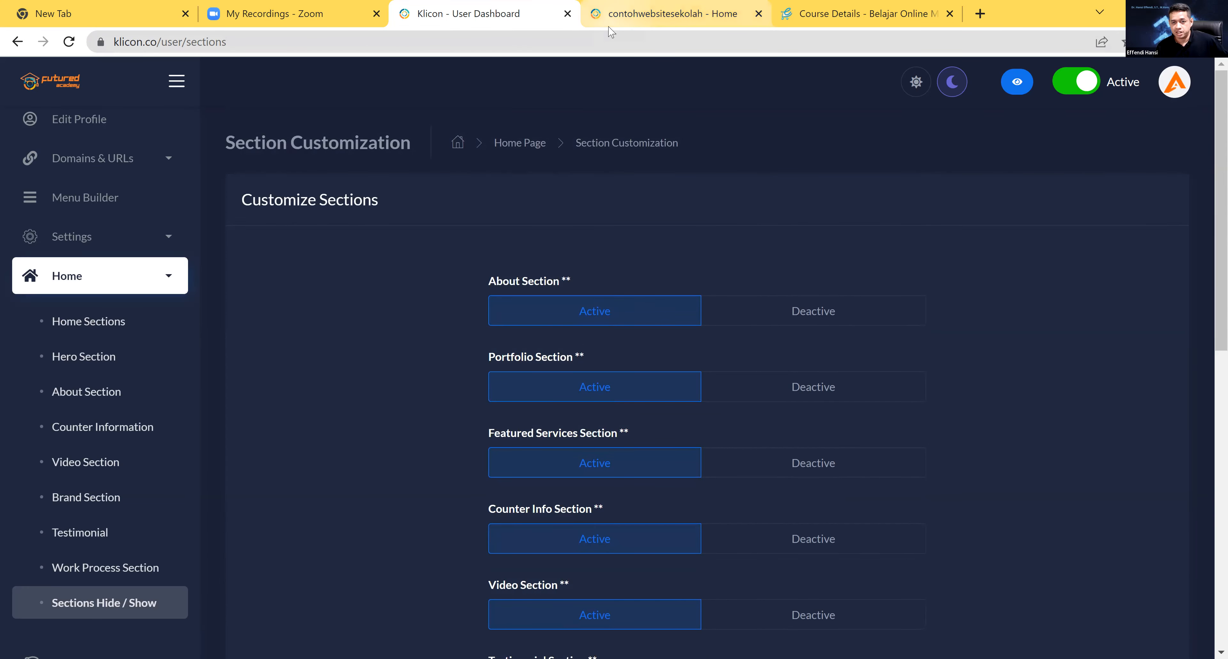
Go back to the public home page and examine its header, including the Profil submenu, language selector, quote request and hero section
left_click(668, 13)
scroll(191, 324, "up", 6)
scroll(189, 310, "up", 10)
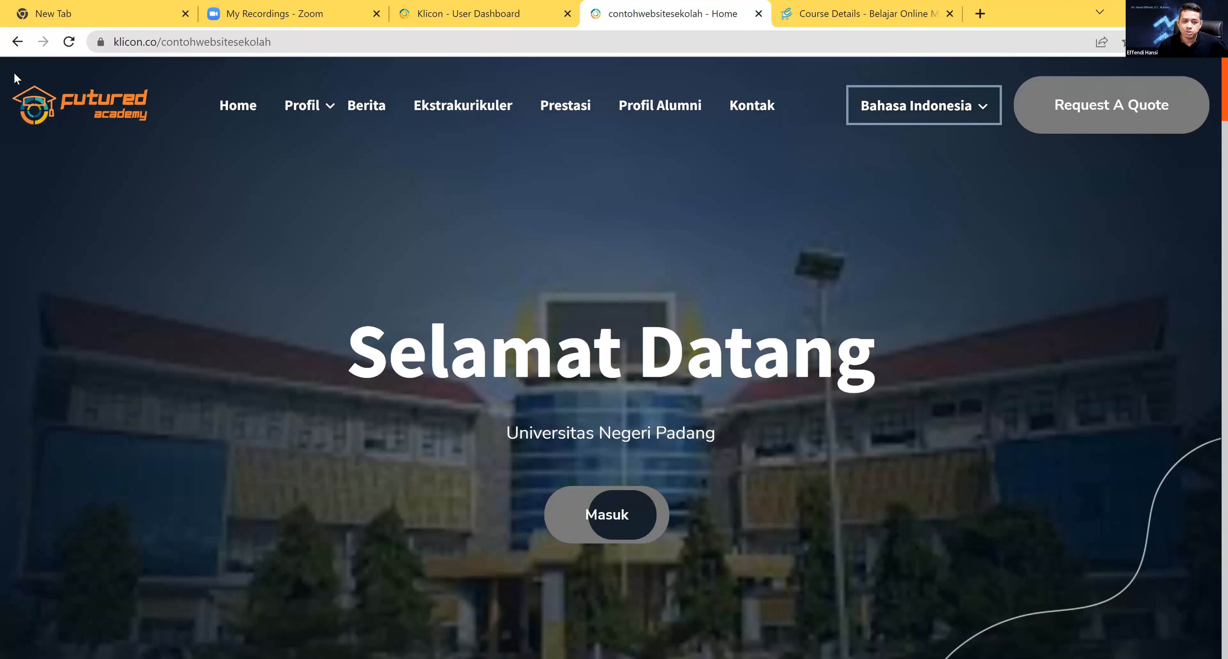
mouse_move(268, 106)
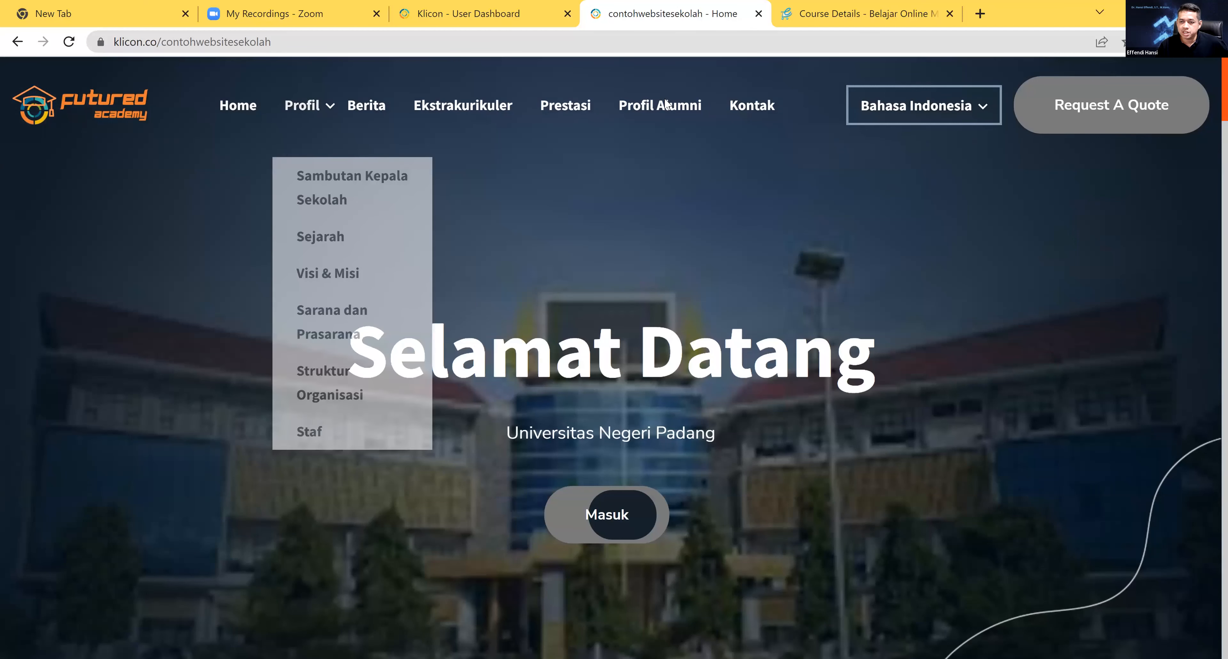
mouse_move(979, 114)
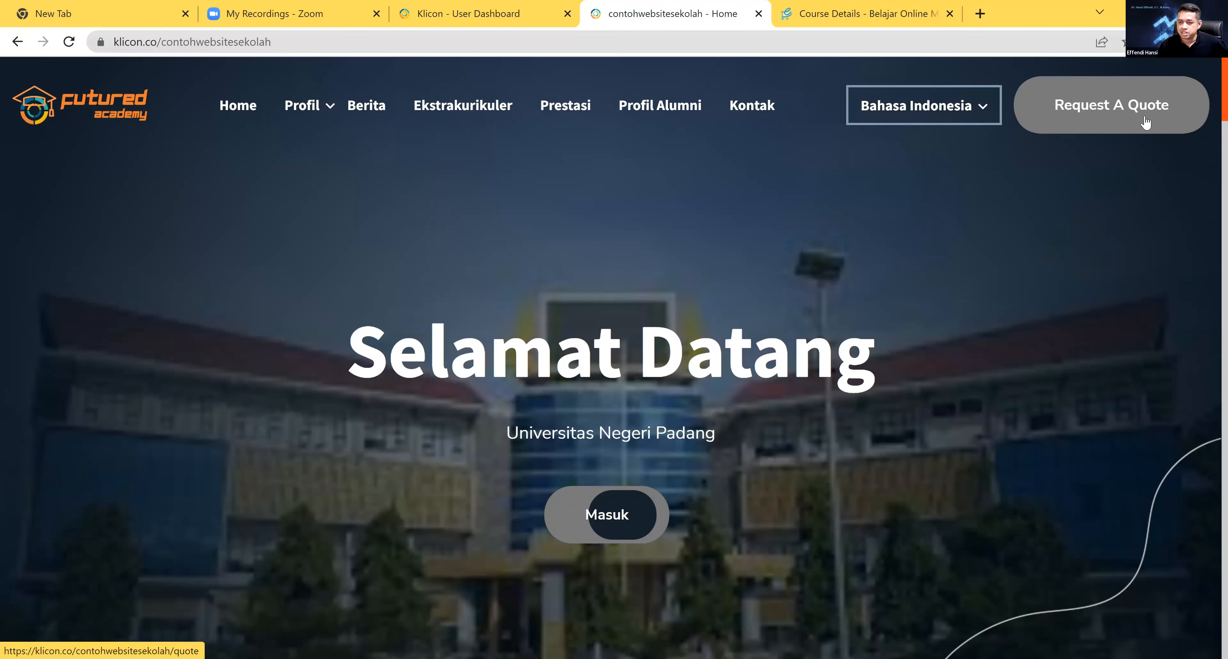
scroll(390, 361, "down", 2)
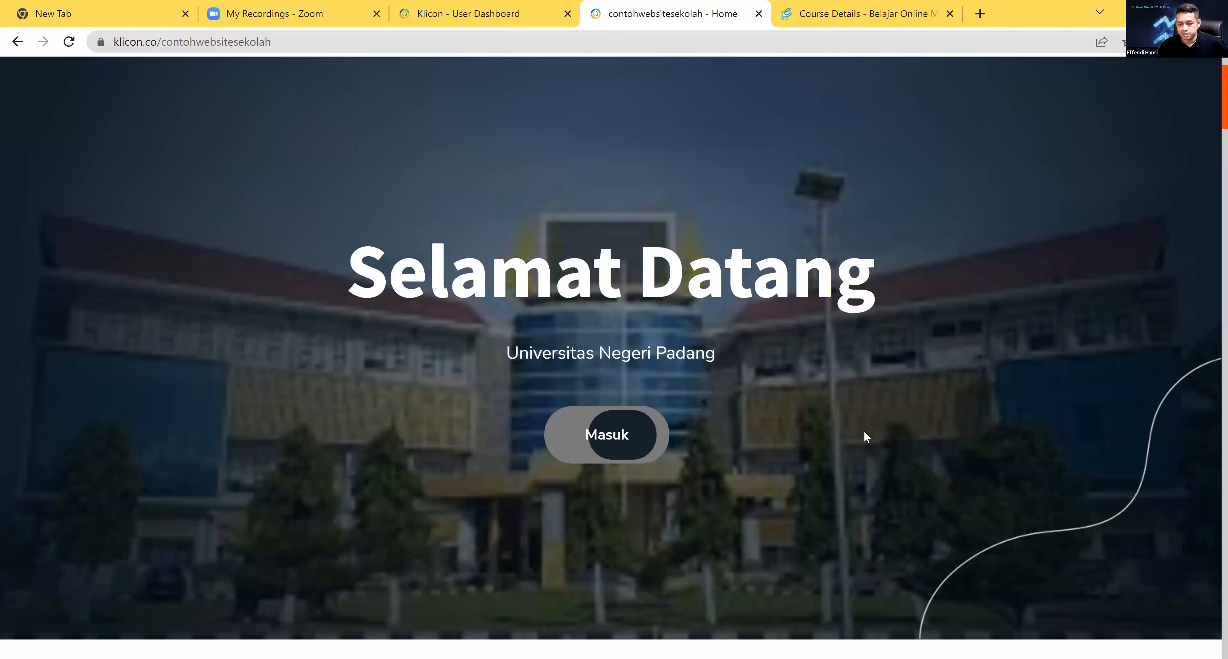
scroll(5, 143, "up", 2)
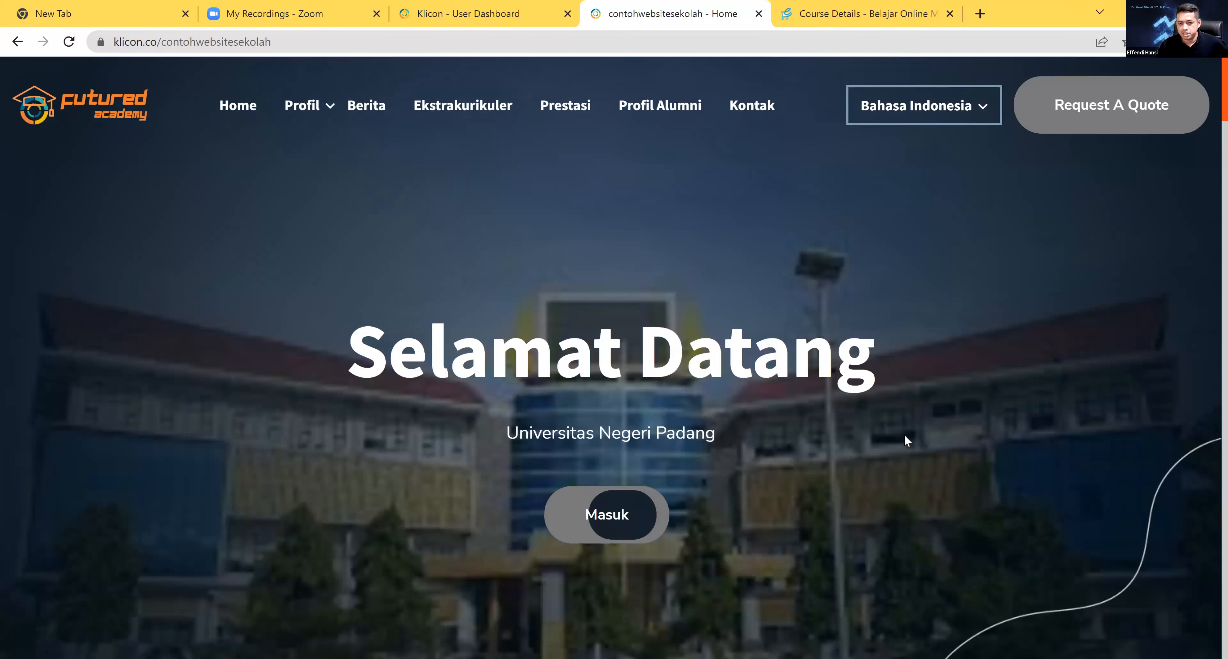
Review the public home page's about, Lowongan Kerja, portfolio and counter sections down to the pictures beneath the counters
scroll(906, 440, "down", 3)
scroll(571, 346, "down", 6)
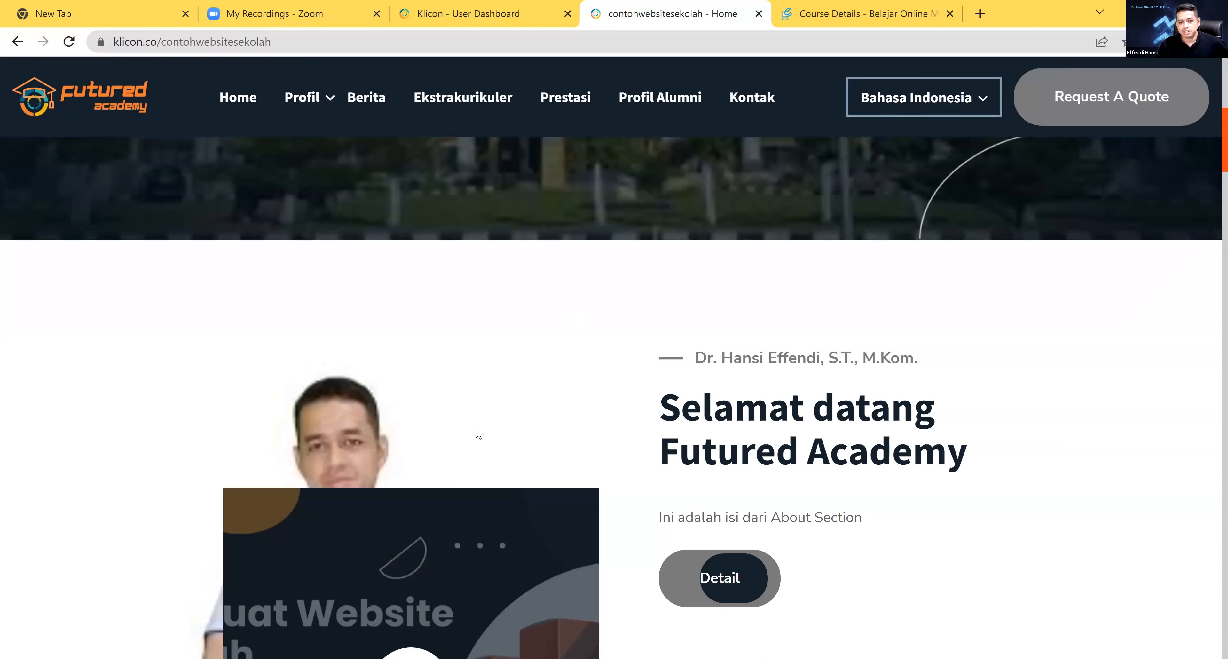
scroll(476, 429, "down", 8)
scroll(838, 391, "down", 1)
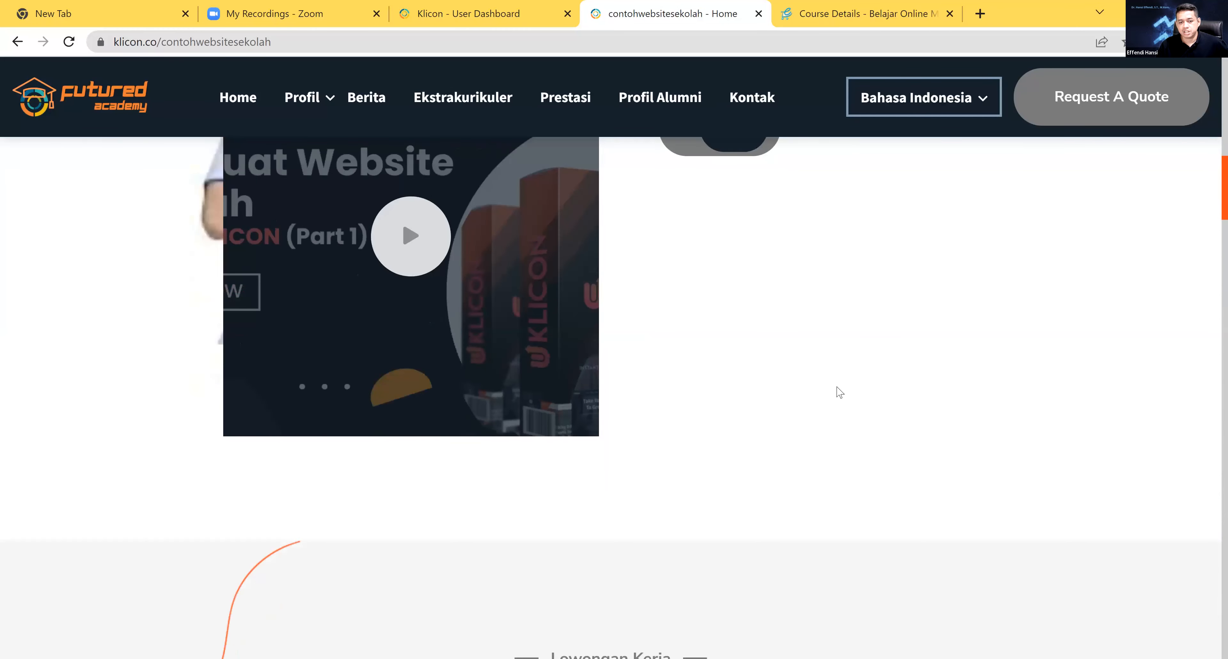
scroll(840, 392, "down", 15)
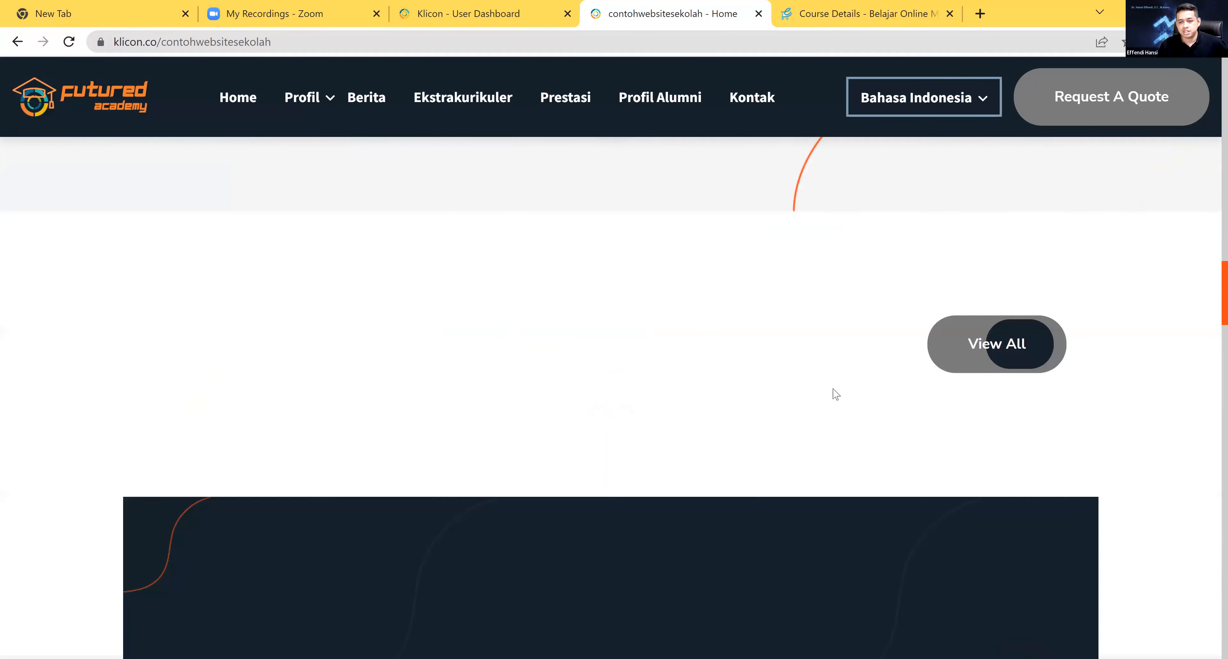
scroll(834, 393, "down", 8)
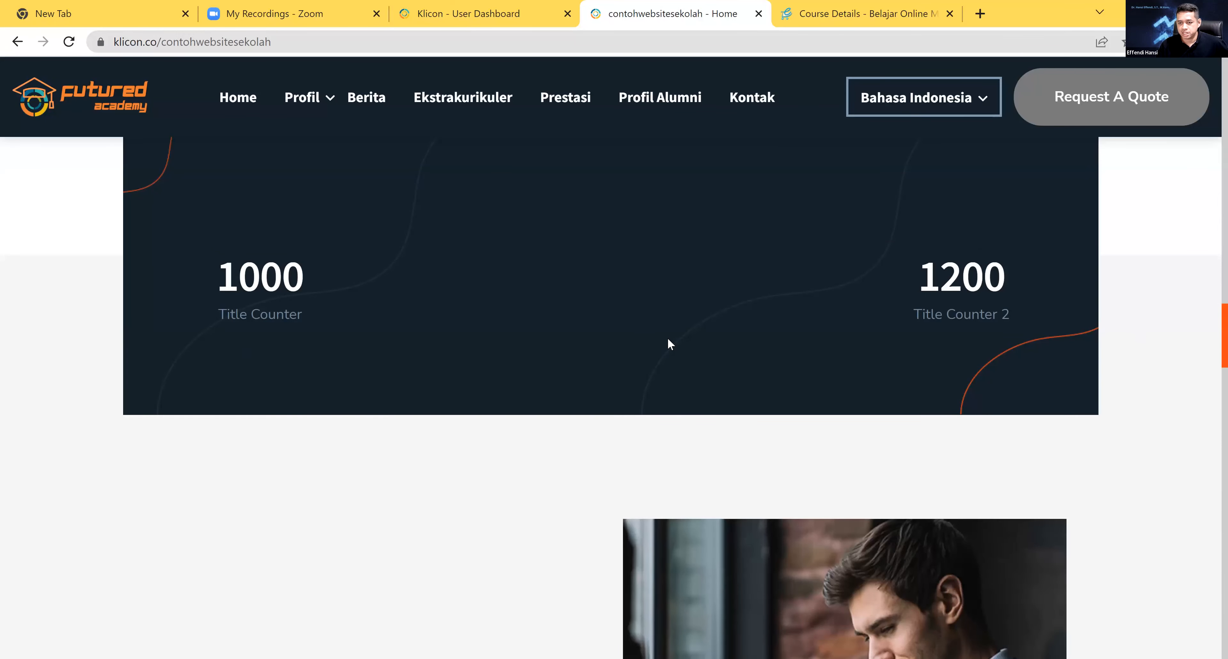
scroll(564, 365, "down", 8)
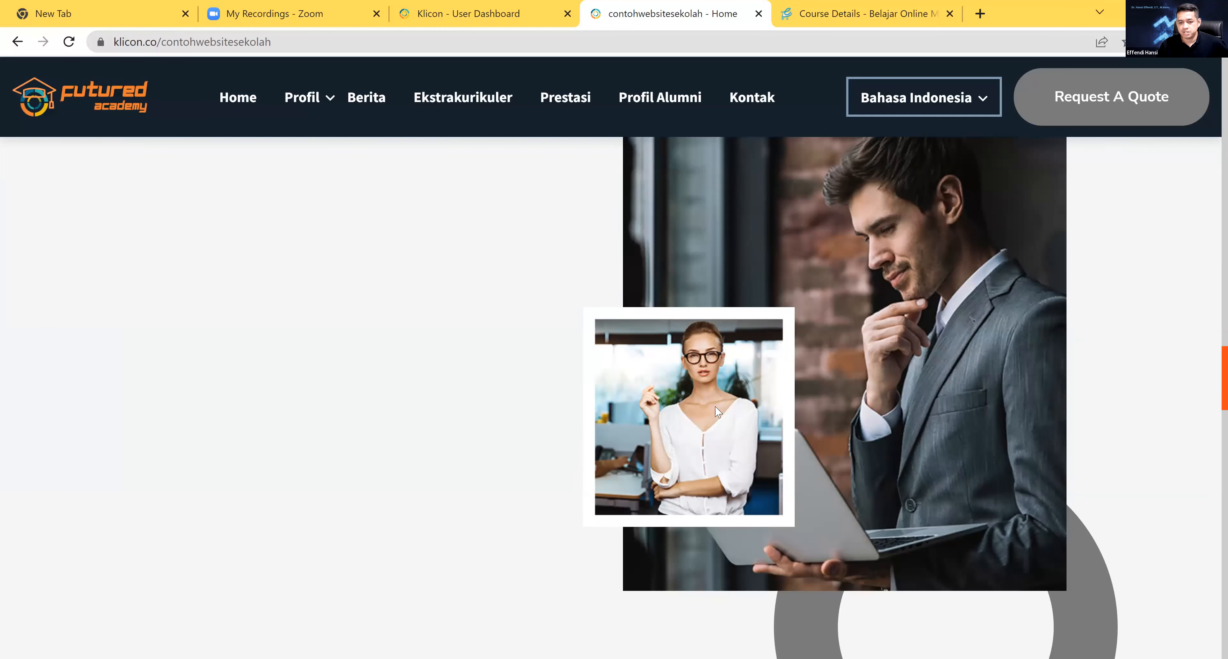
Review the video, testimonial, blog, brand, footer and copyright sections of the public home page, and return to its top
scroll(717, 411, "down", 7)
scroll(620, 351, "down", 7)
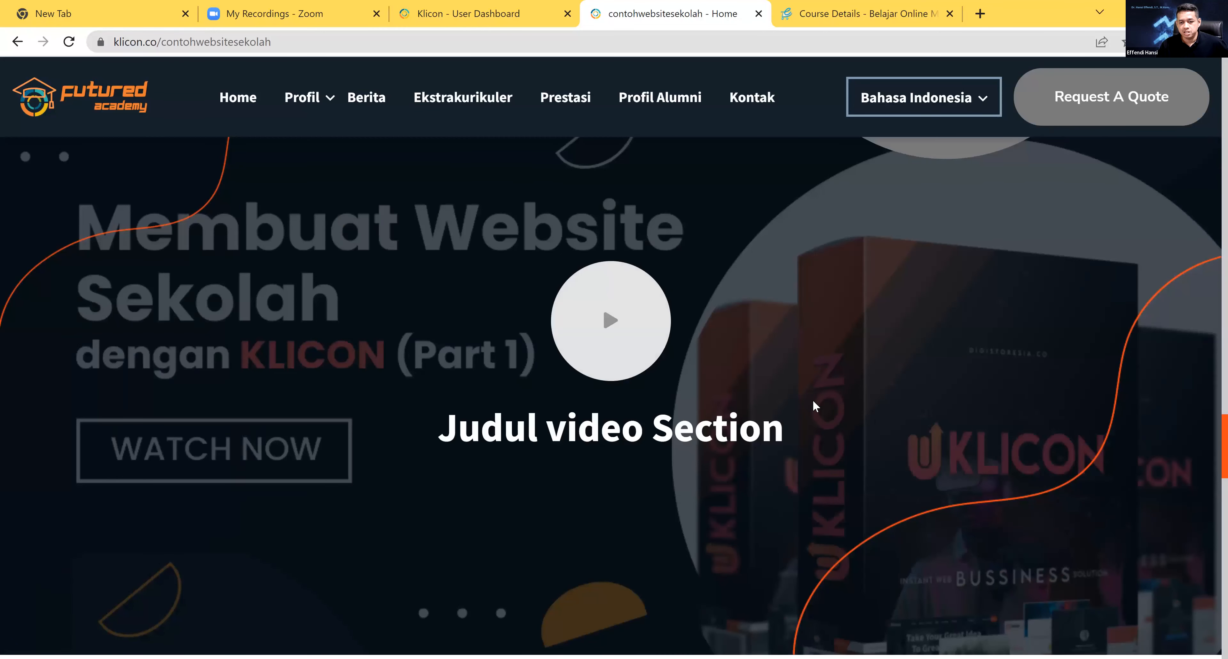
scroll(813, 404, "down", 15)
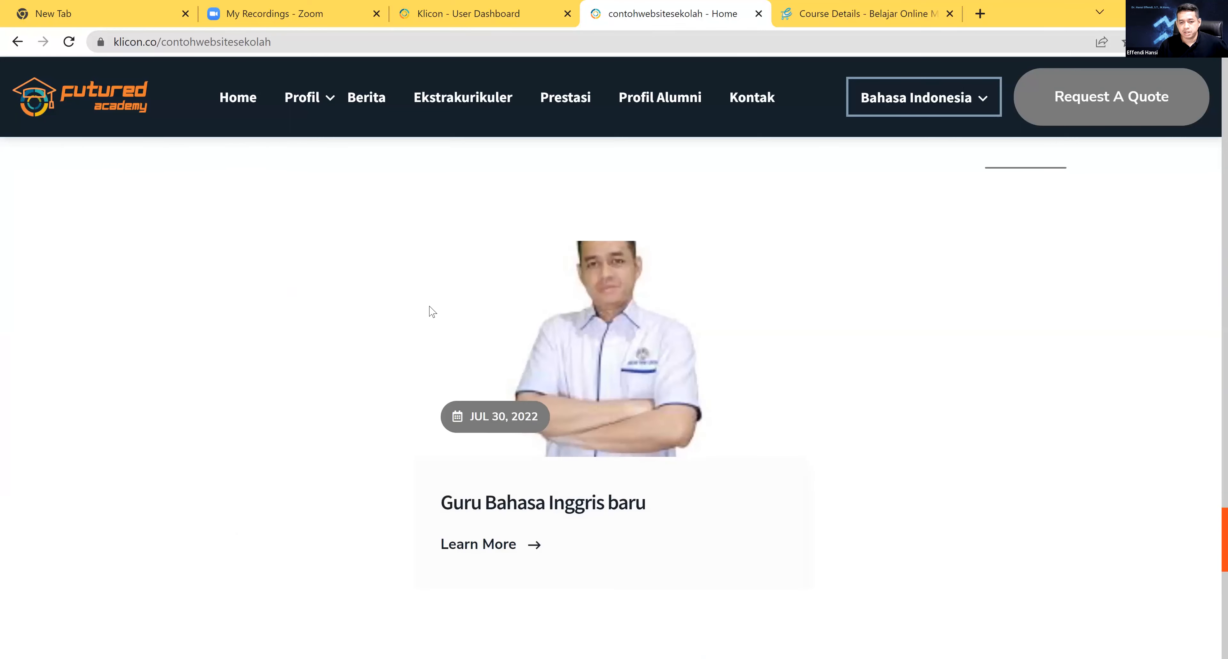
scroll(790, 537, "down", 12)
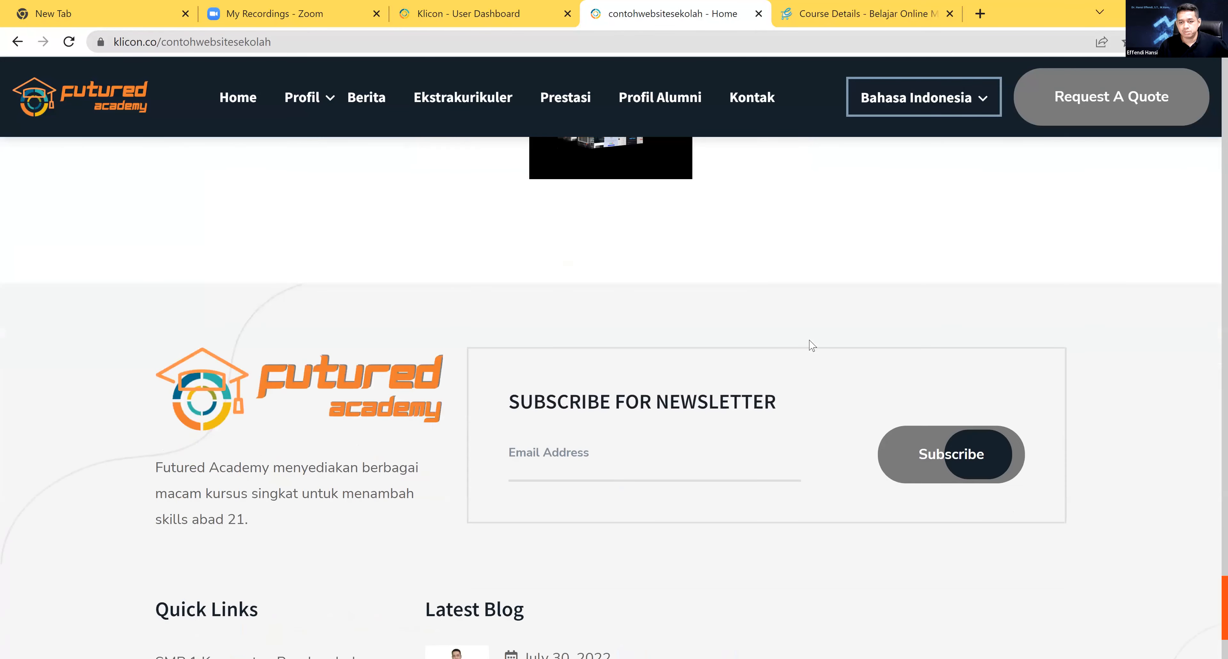
scroll(773, 430, "up", 5)
scroll(908, 439, "down", 5)
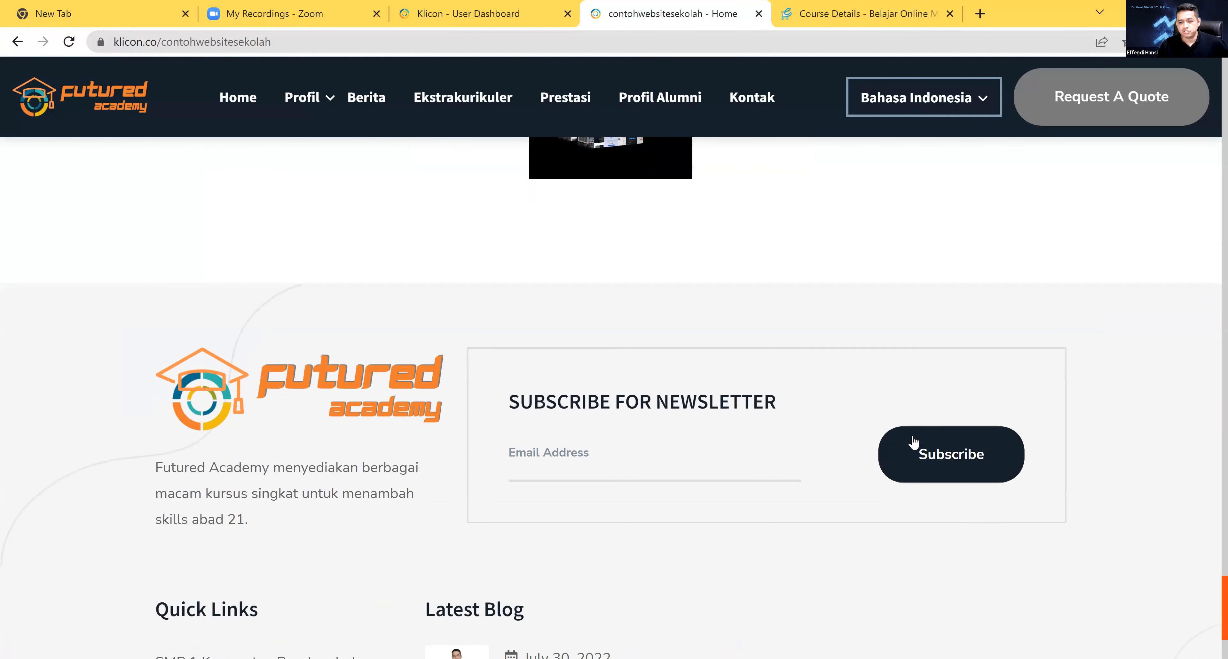
scroll(913, 442, "down", 2)
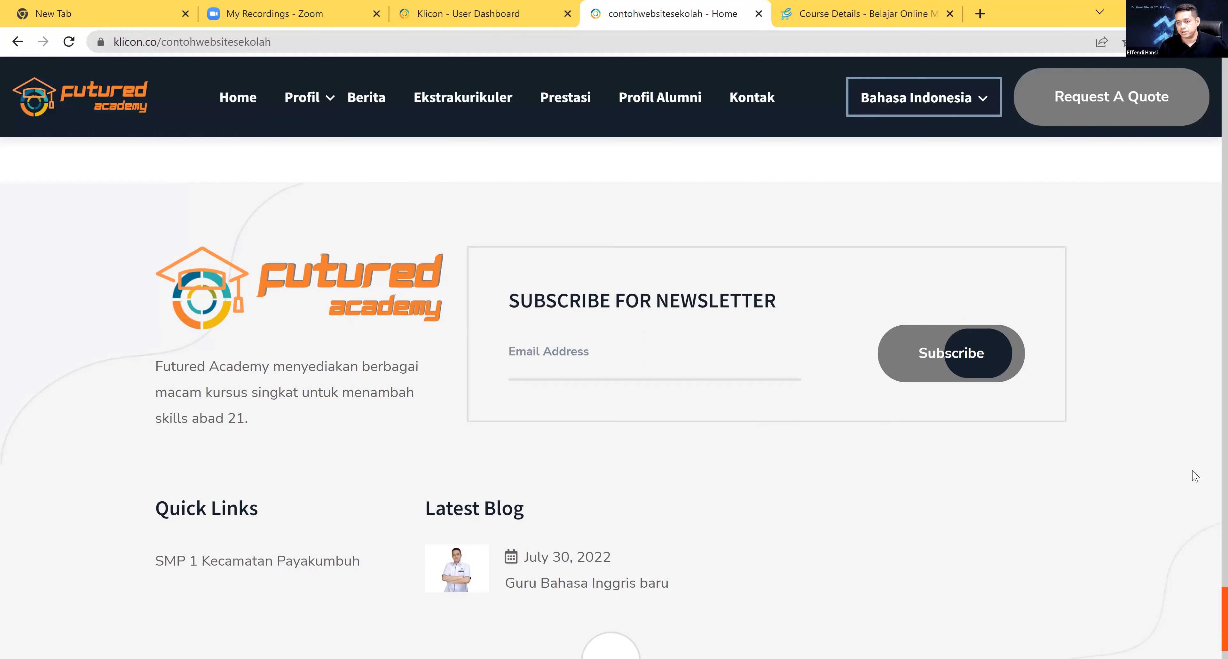
scroll(1197, 476, "down", 2)
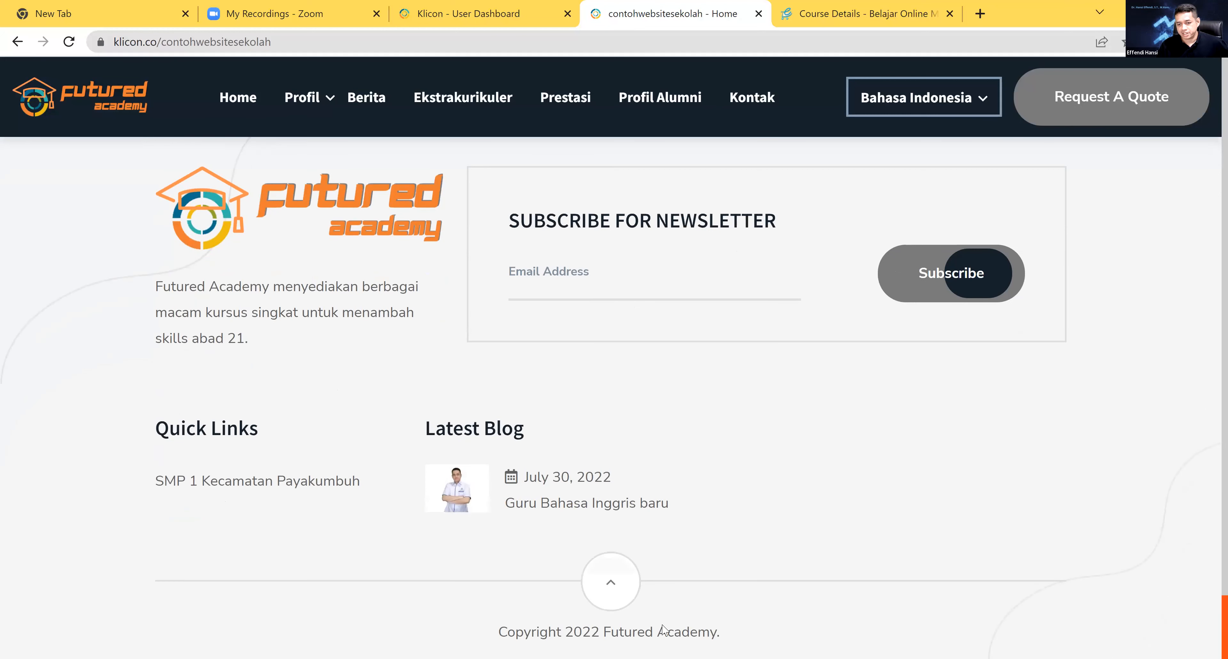
scroll(905, 568, "up", 15)
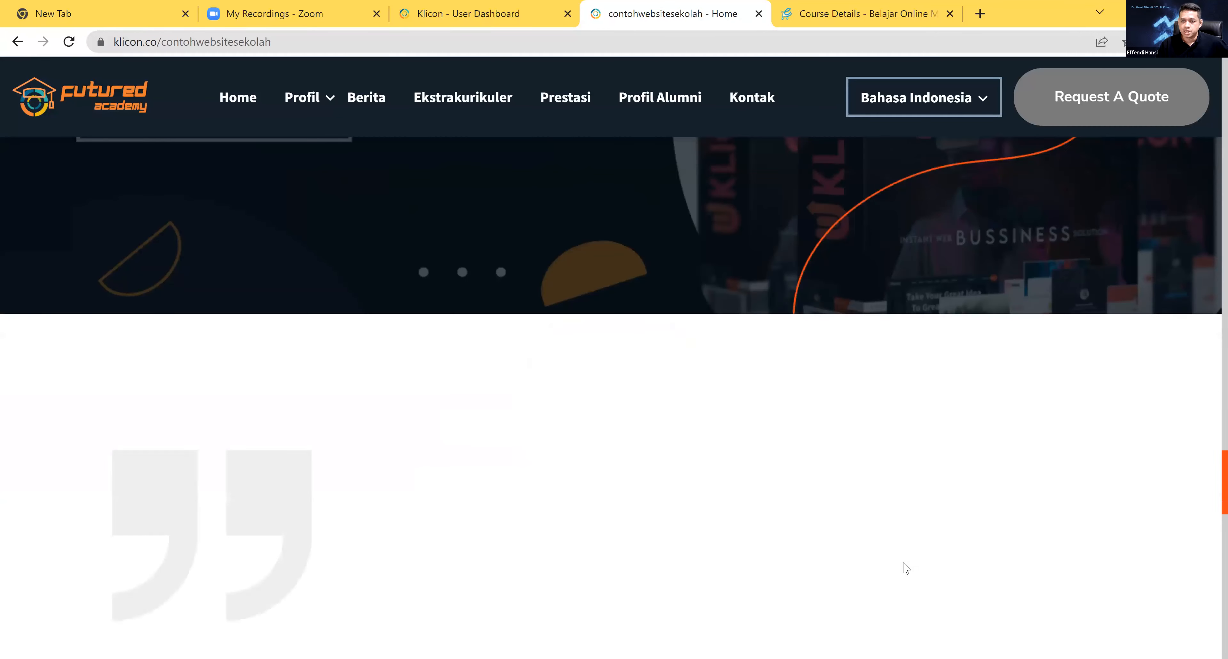
scroll(906, 568, "up", 15)
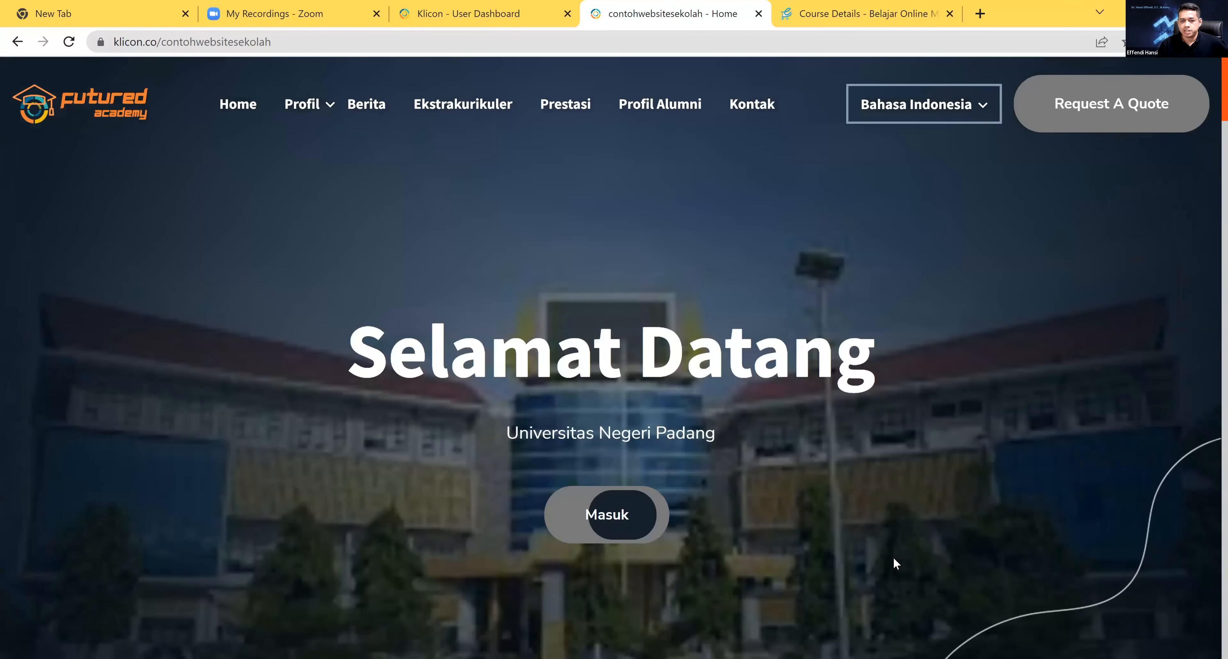
scroll(916, 471, "down", 15)
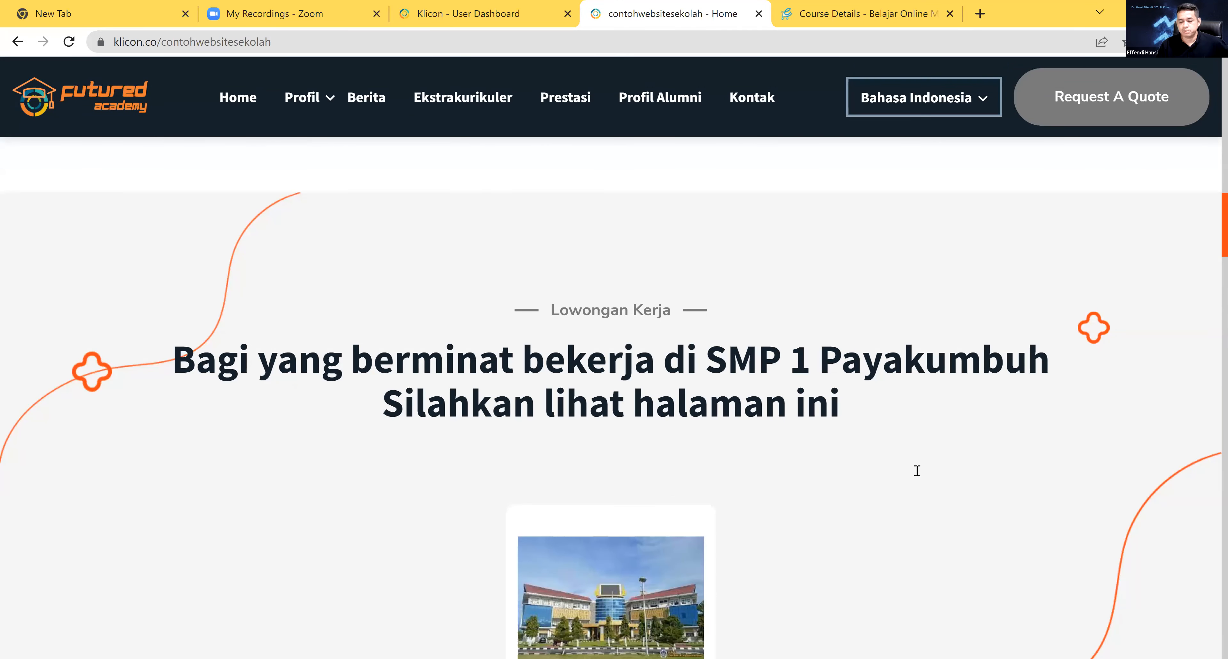
scroll(917, 470, "up", 10)
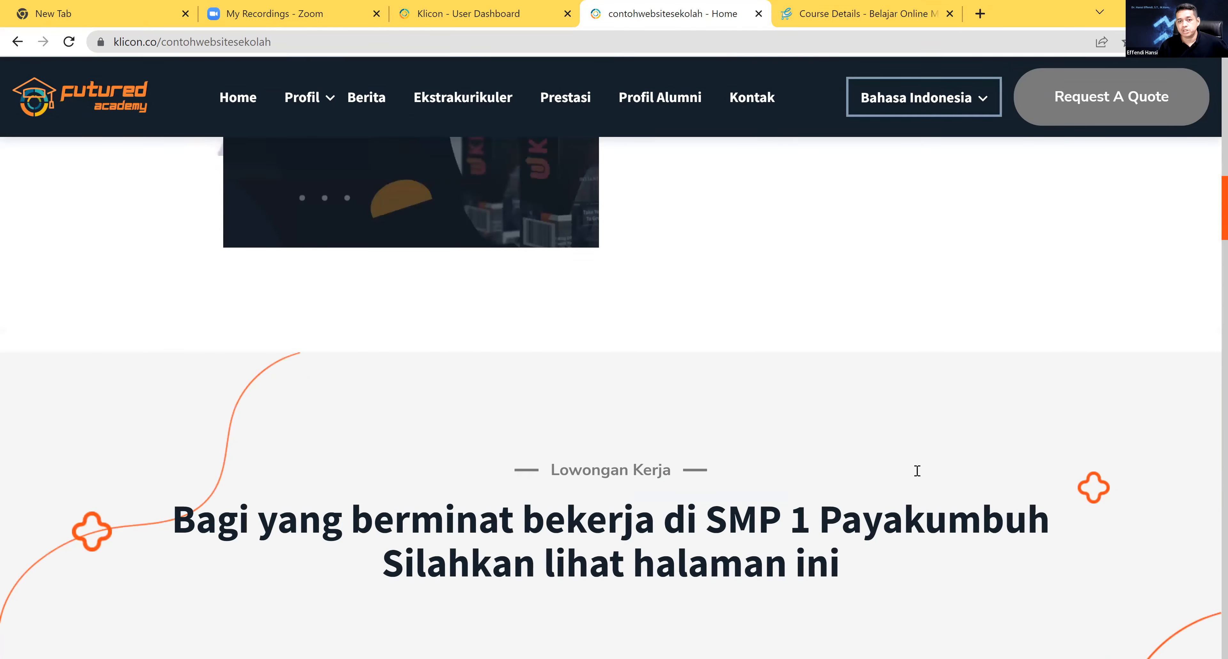
scroll(918, 470, "up", 5)
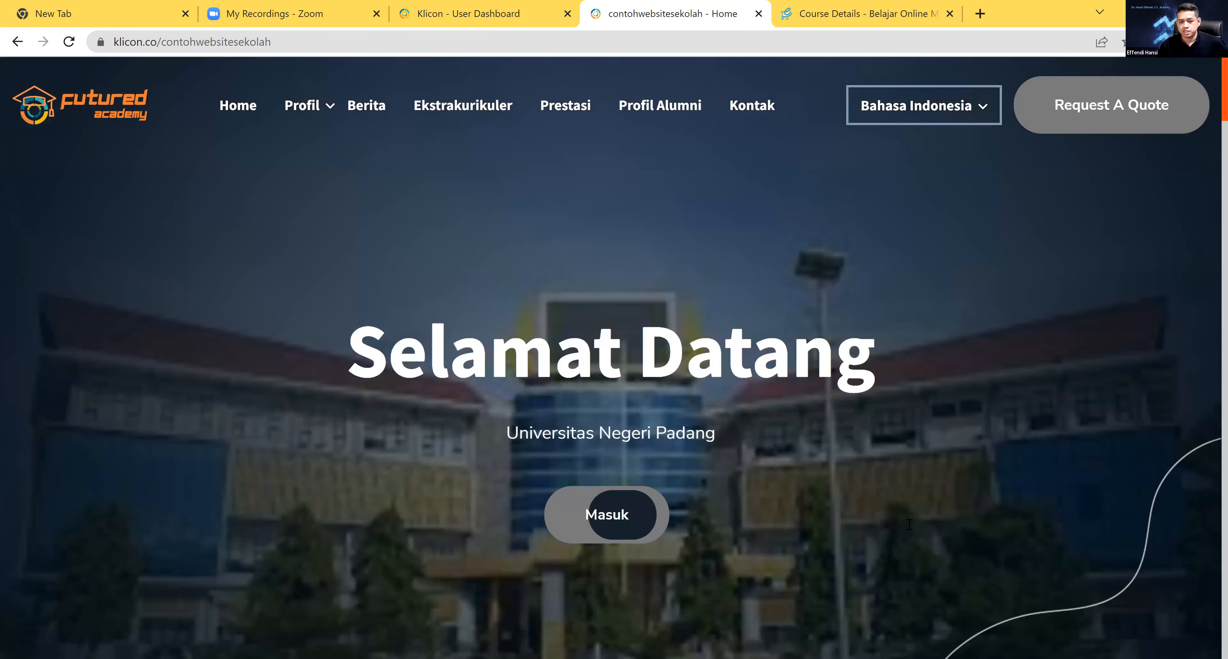
scroll(910, 525, "down", 5)
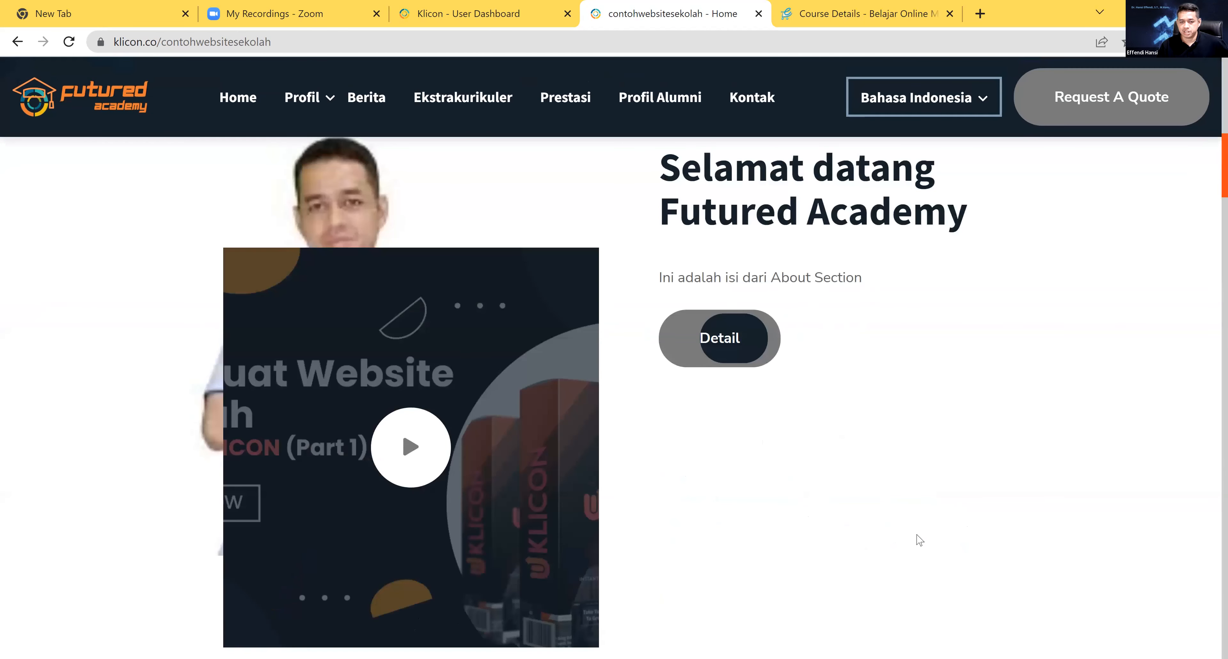
scroll(920, 540, "up", 5)
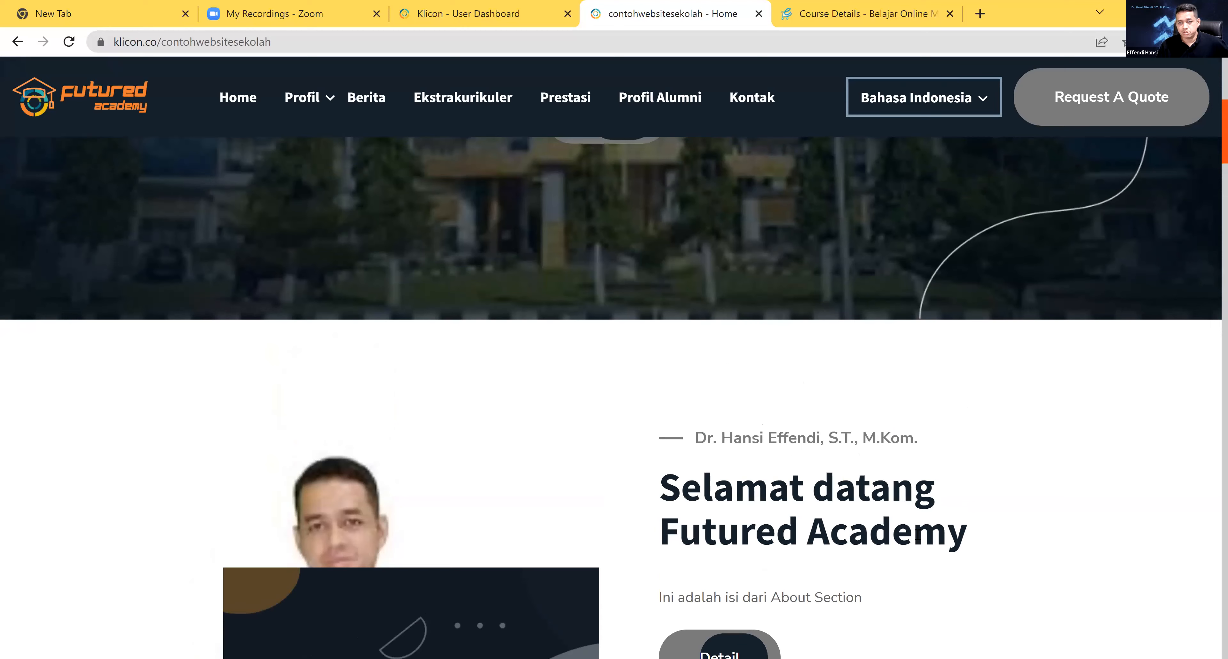
scroll(915, 533, "up", 4)
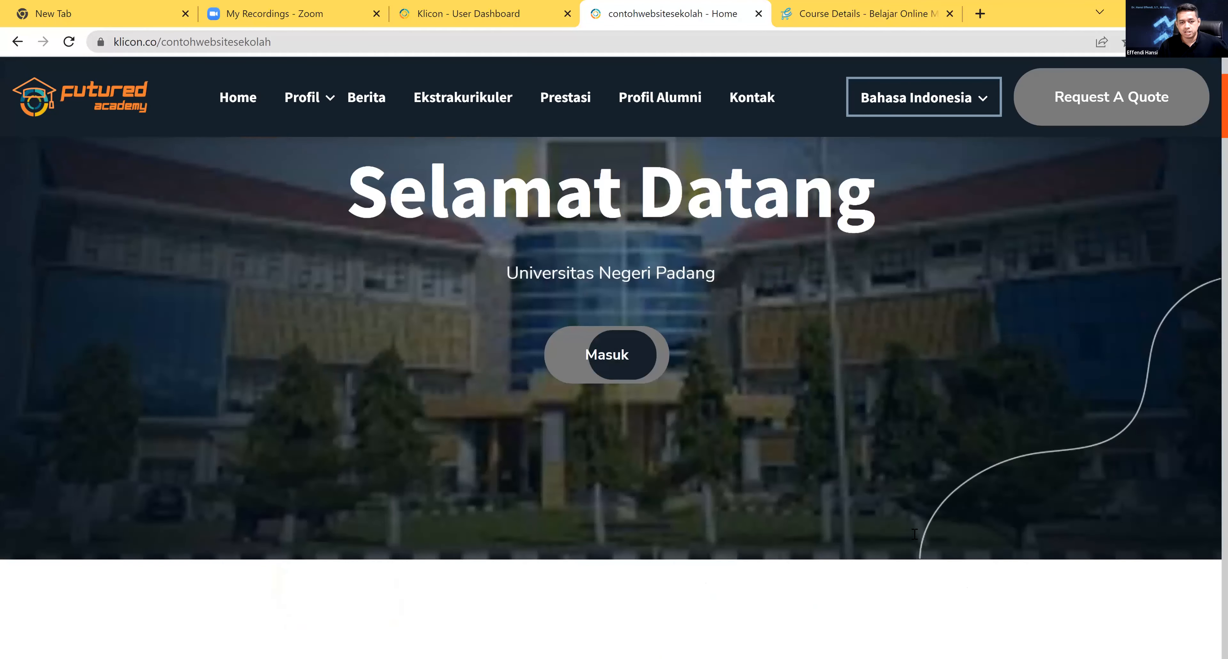